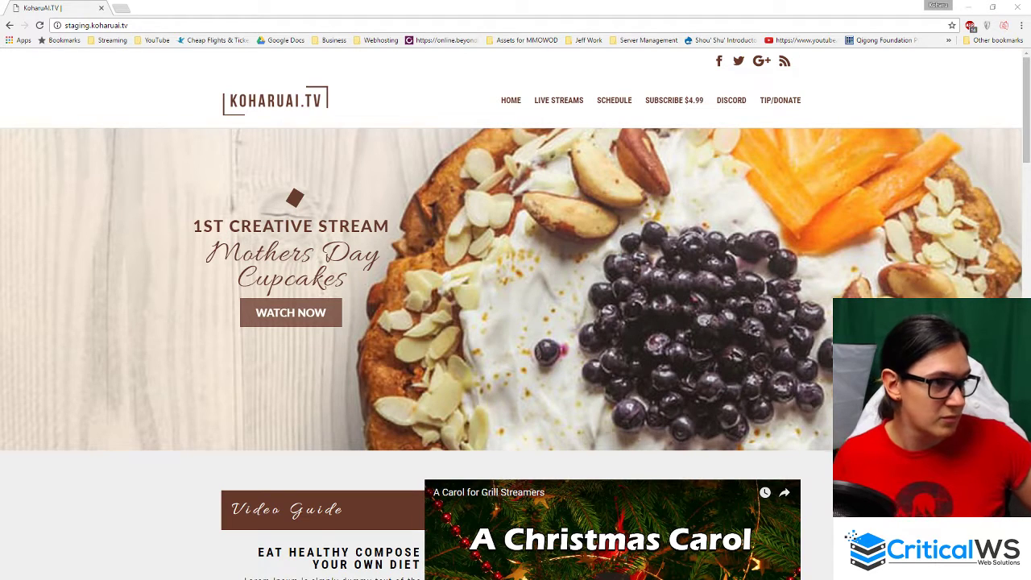
- Copy the KoharuAI.TV staging site URL and open a new blank tab
left_click(208, 28)
key("ctrl+c")
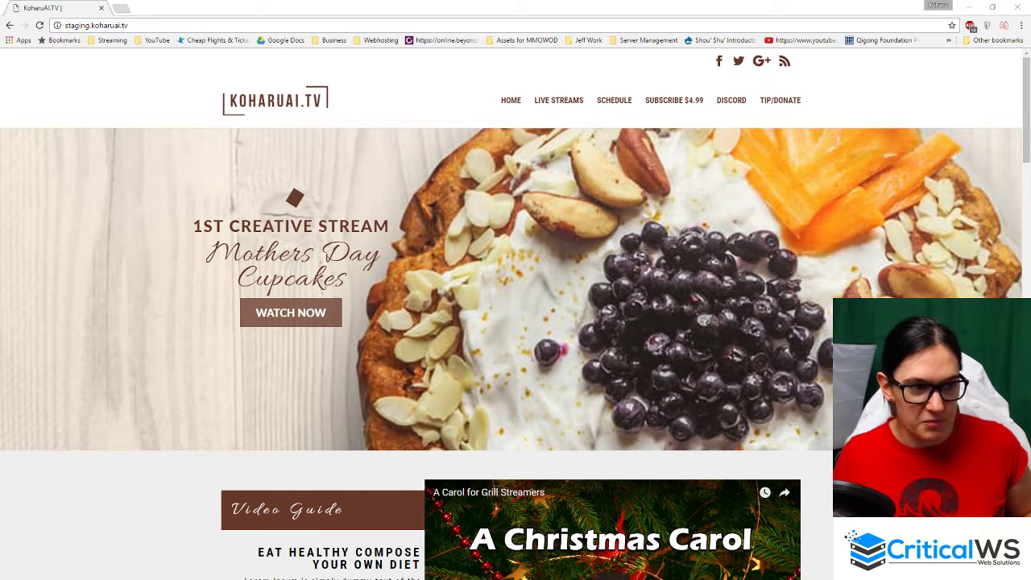
left_click(327, 4)
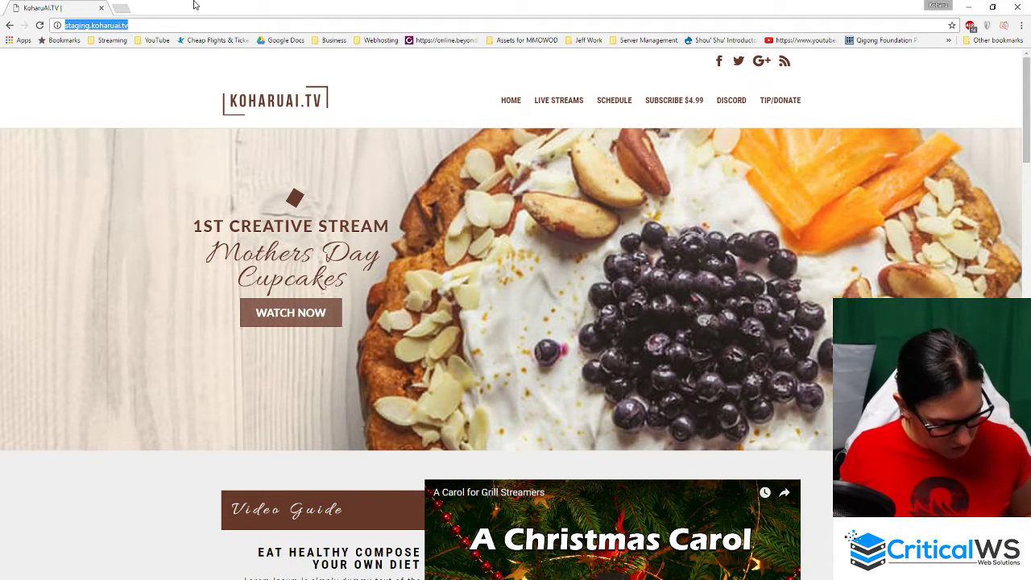
key("ctrl+t")
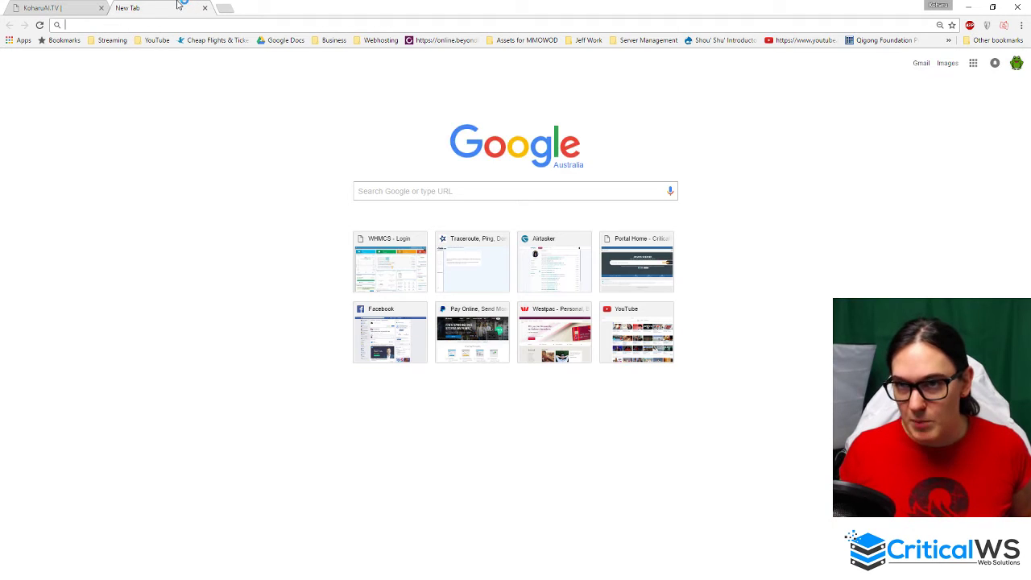
- Load the site's wp-admin login page in the new tab, then return to the homepage tab
key("ctrl+v")
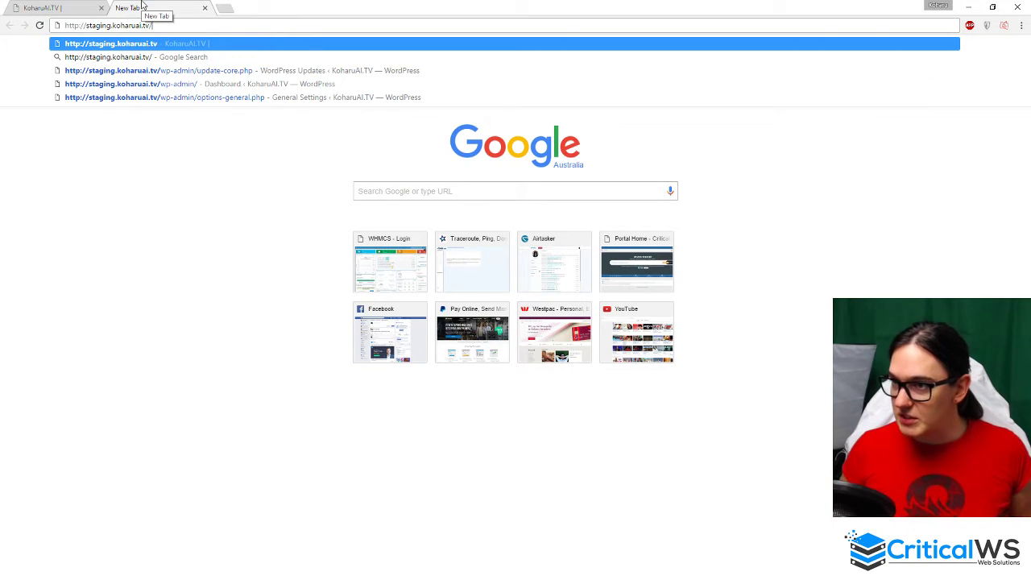
key("Down")
key("Down")
key("Down")
key("Return")
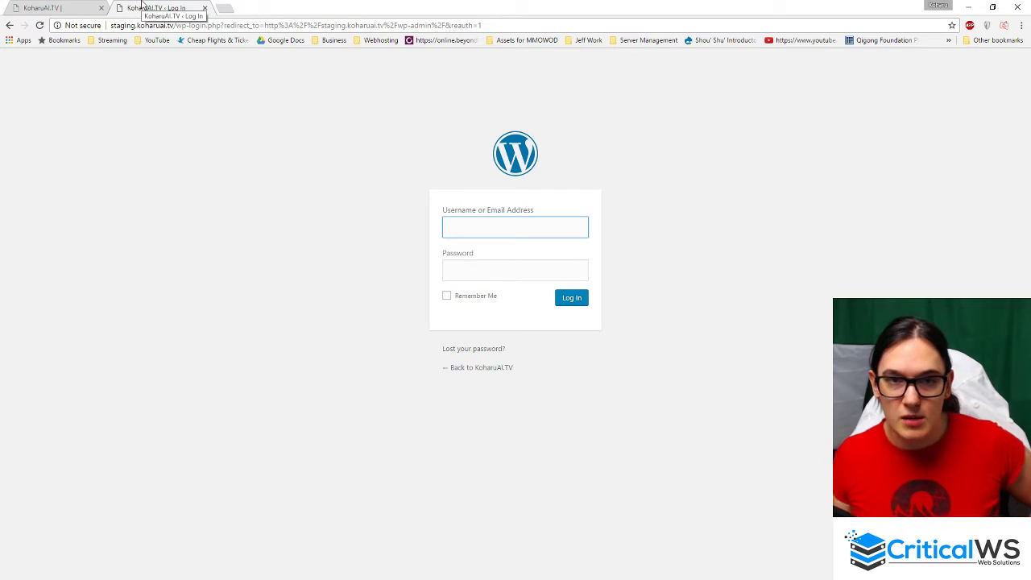
left_click(63, 6)
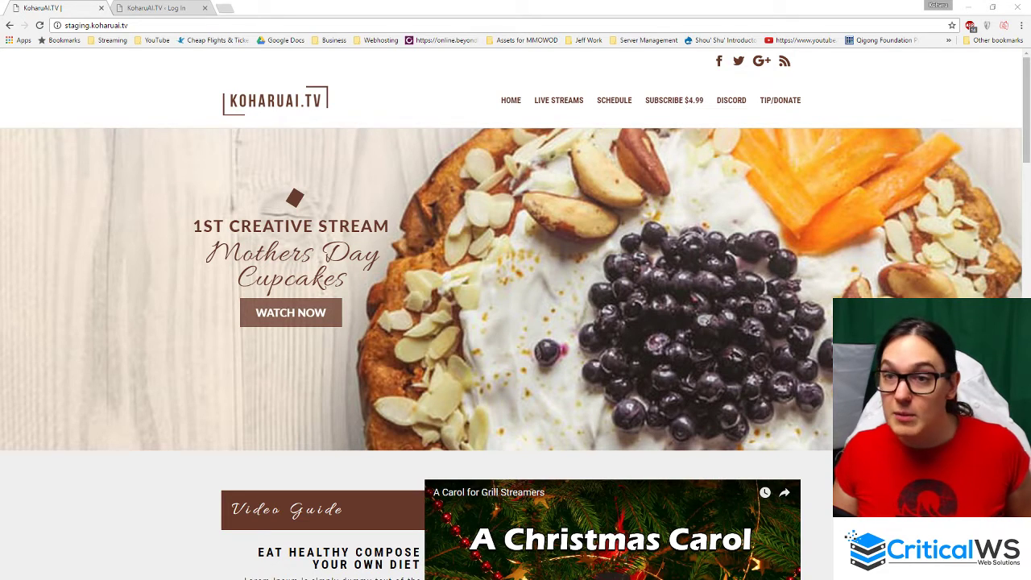
left_click(278, 7)
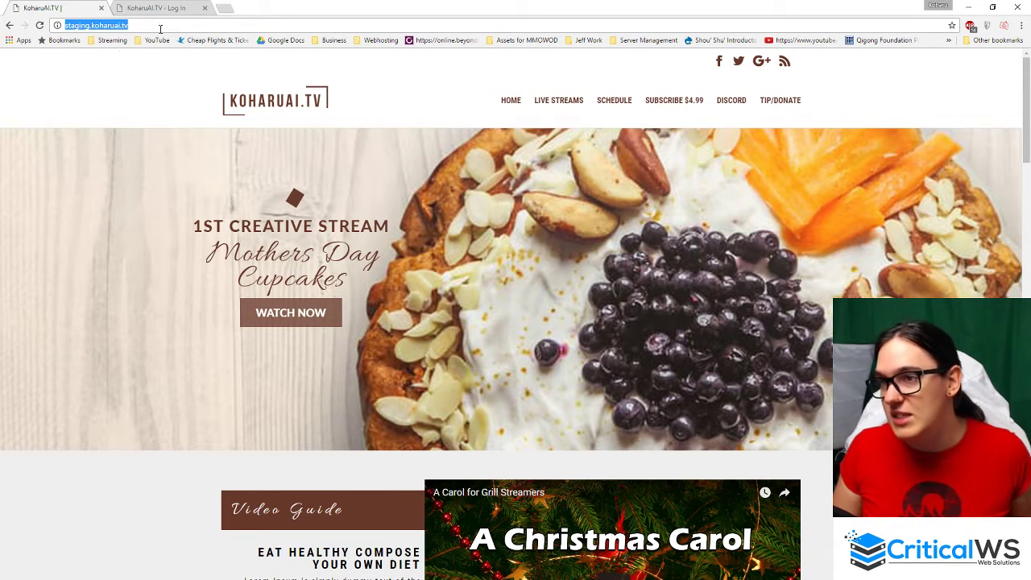
- Close the WordPress Log In tab, returning to the KoharuAI.TV homepage
left_click(152, 8)
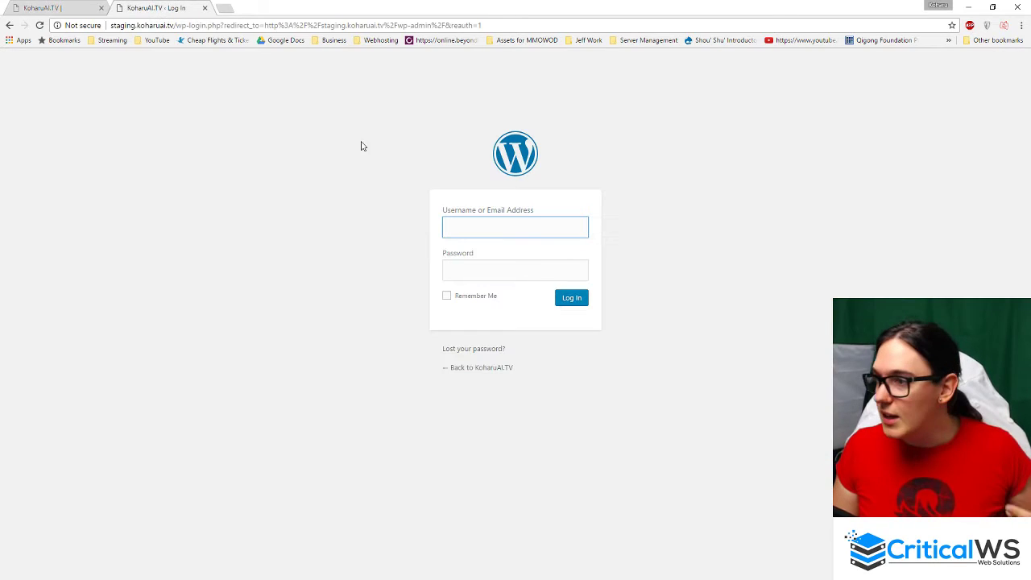
left_click(481, 230)
left_click(204, 7)
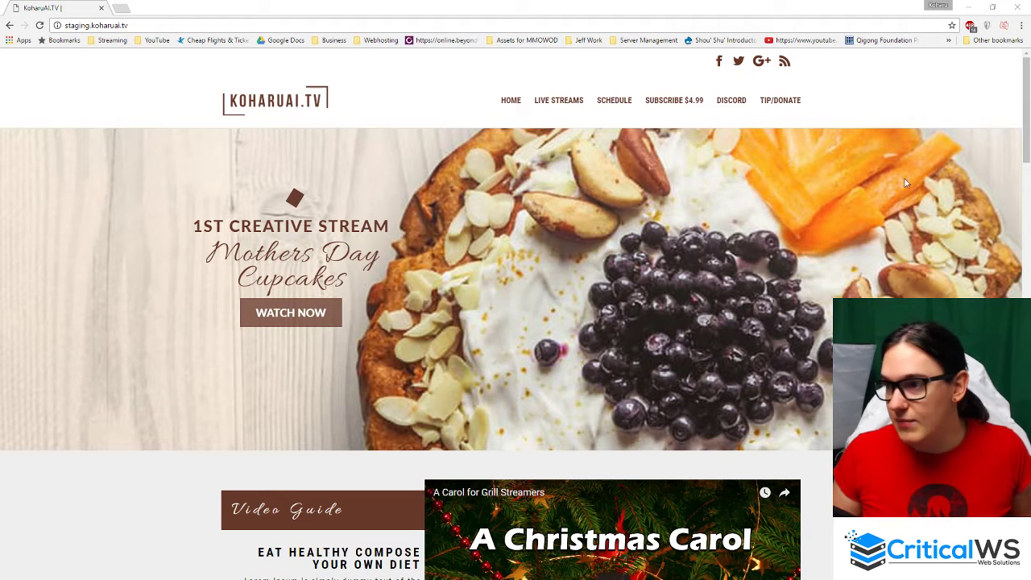
- Open staging.koharuai.tv/wp-admin/ in a new tab
left_click(83, 25)
key("ctrl+c")
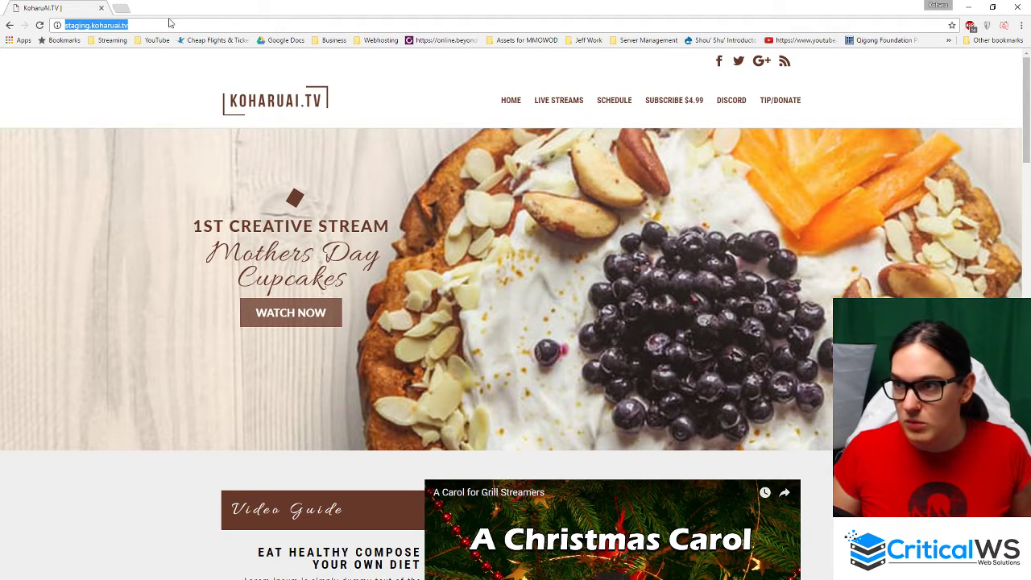
key("ctrl+t")
key("ctrl+v")
key("Return")
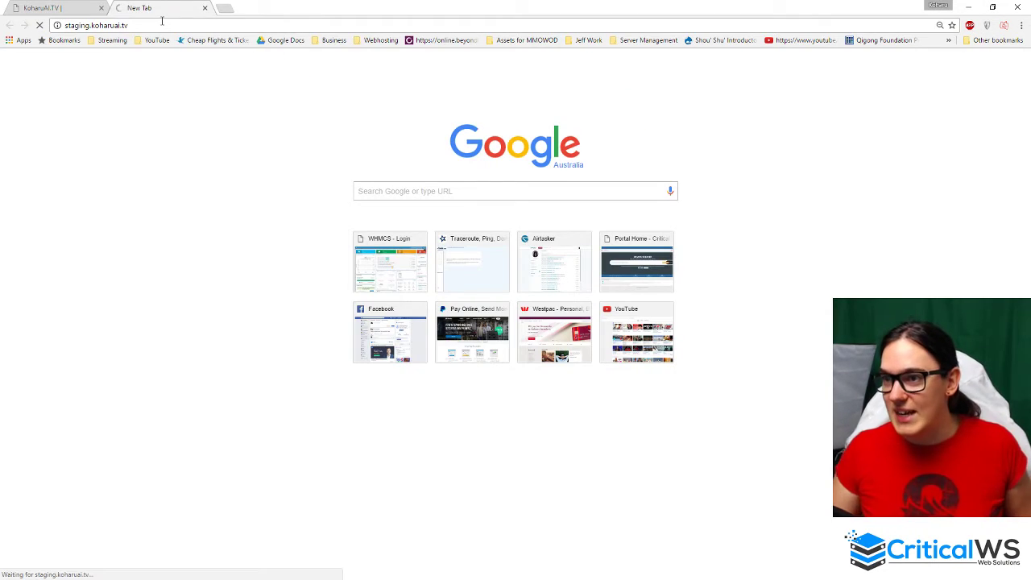
left_click(177, 24)
left_click(190, 24)
type("/")
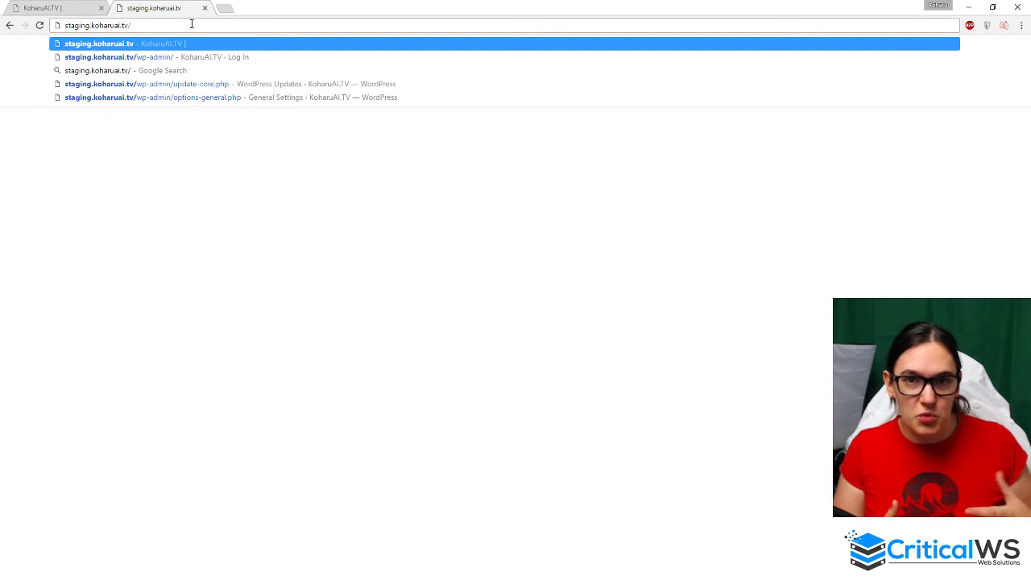
key("Down")
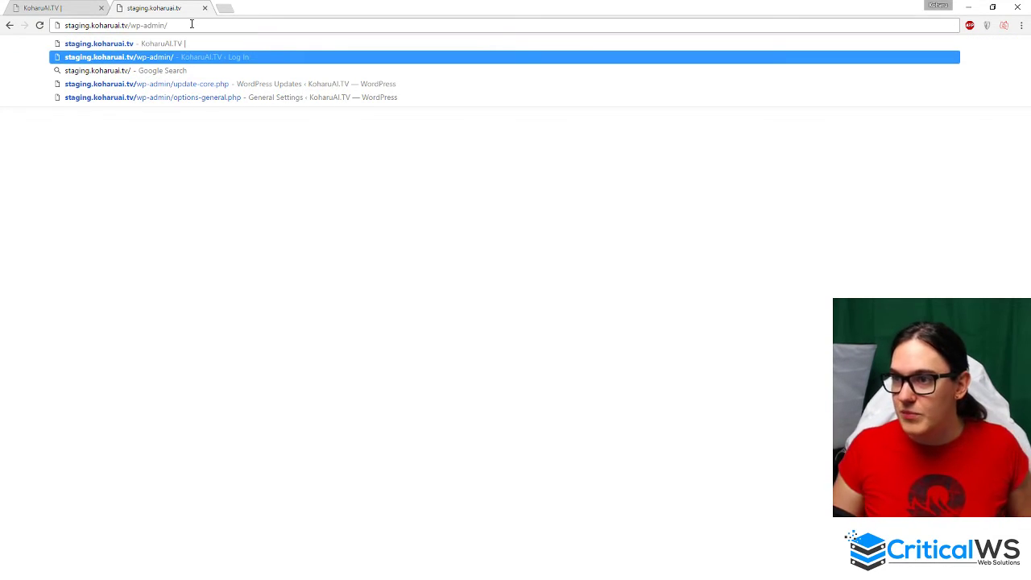
left_click(201, 64)
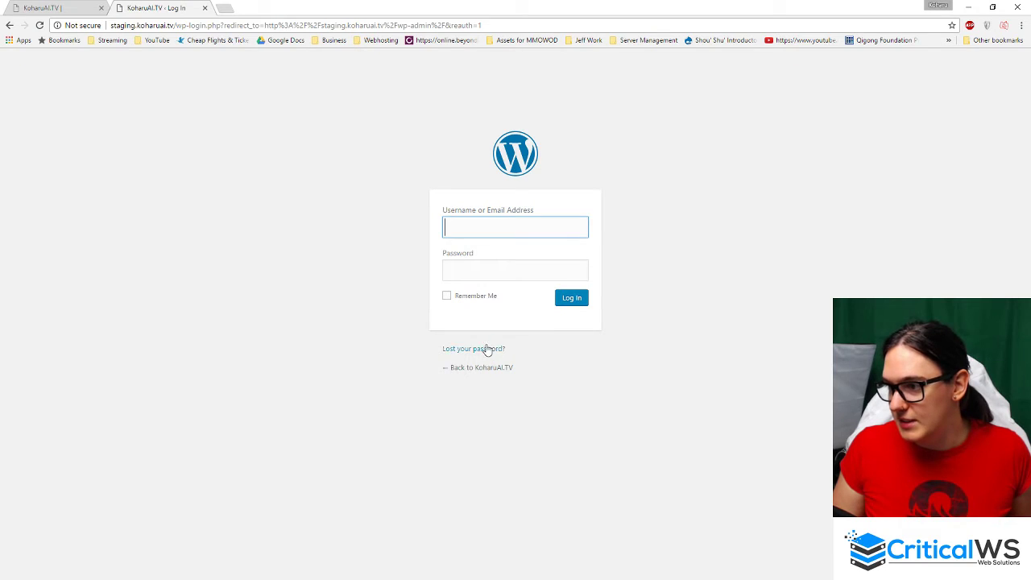
- Request a new password for the username 'admin' from the Lost your password form
left_click(486, 350)
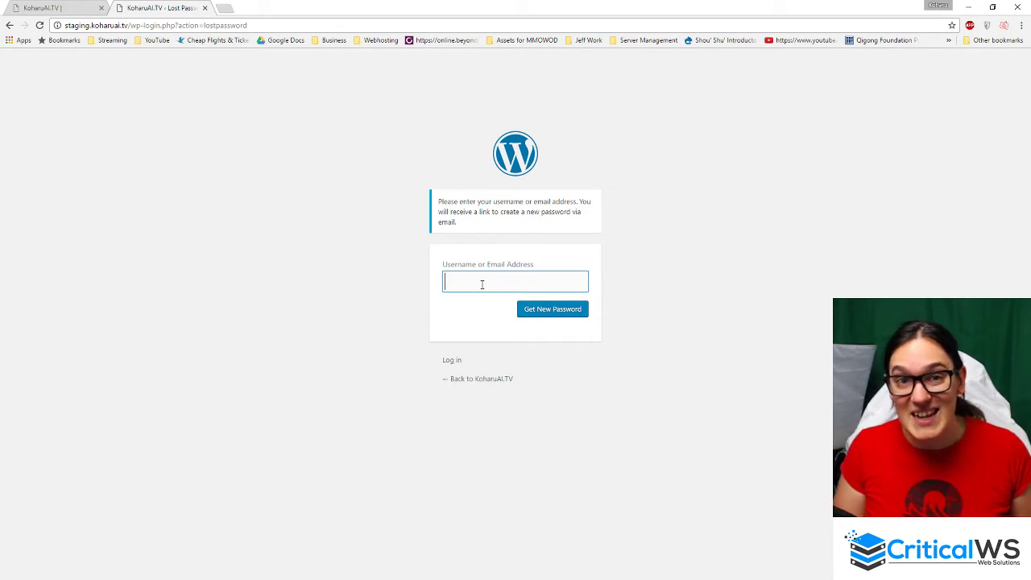
type("admin")
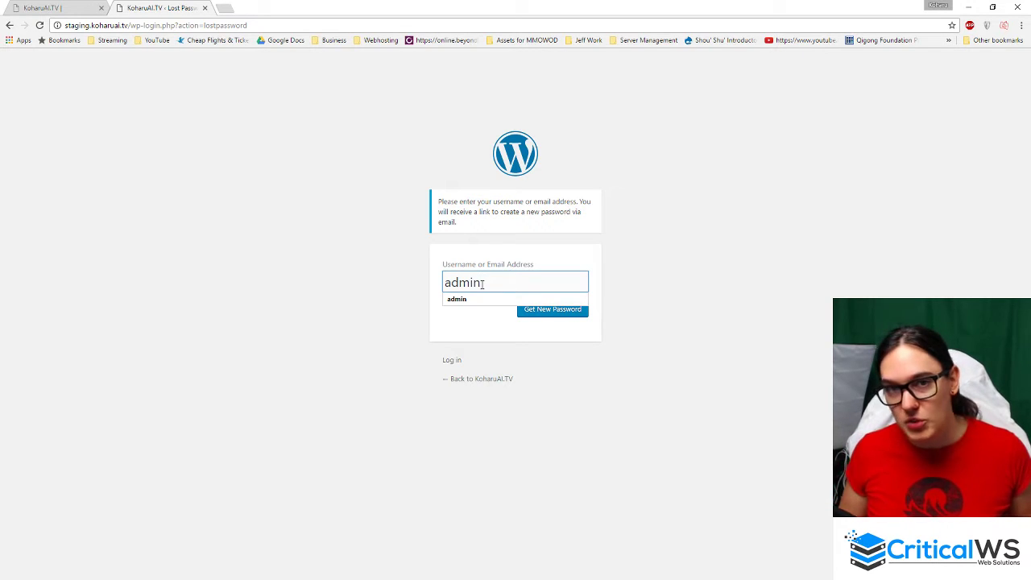
key("ctrl+a")
key("BackSpace")
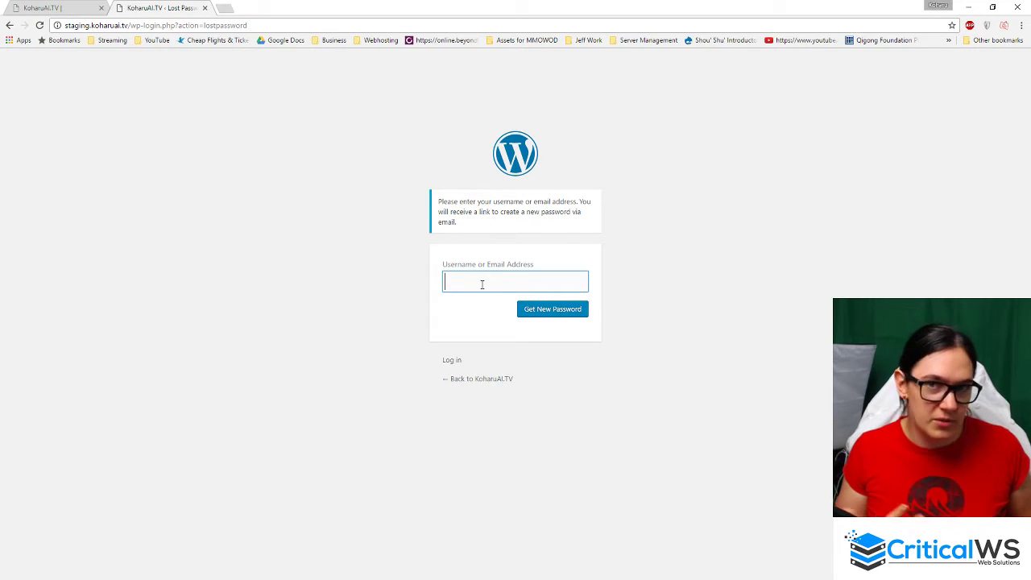
type("admin")
key("Return")
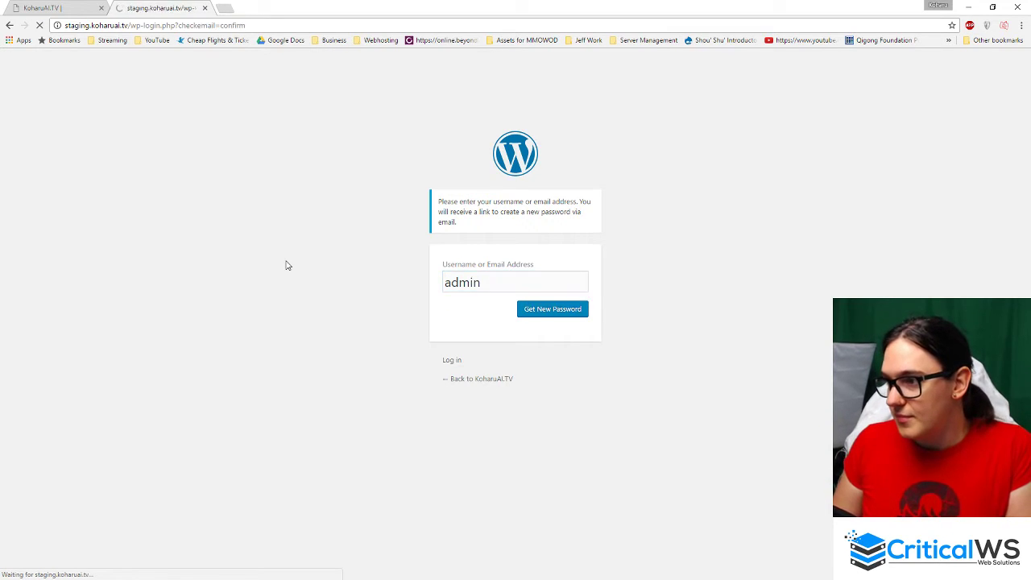
- Wait for the login page to show 'Check your email for the confirmation link'
left_click(387, 322)
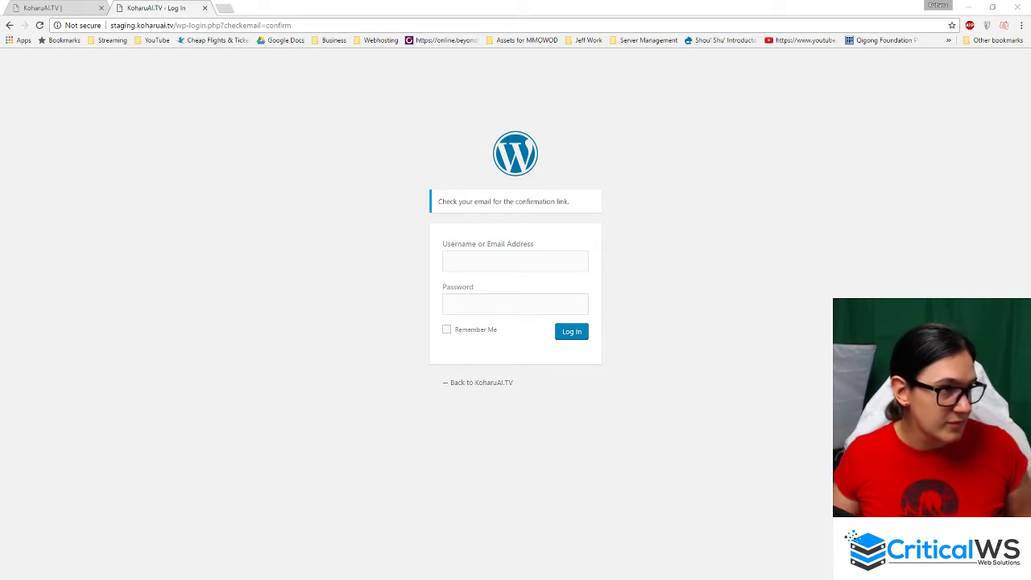
- Log in to WordPress as 'admin' with the account password
left_click(475, 264)
type("admin")
key("Tab")
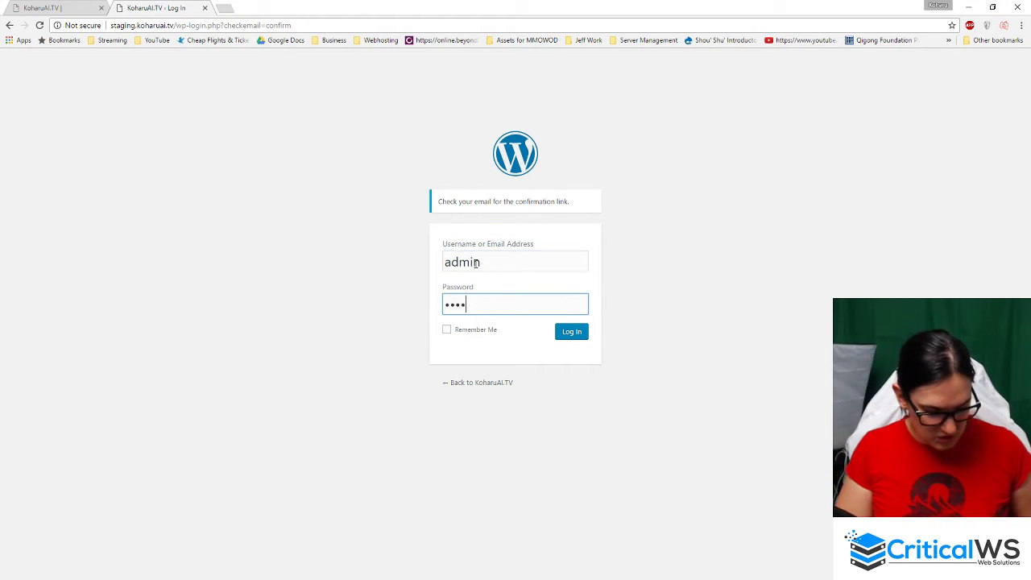
type("•")
key("Return")
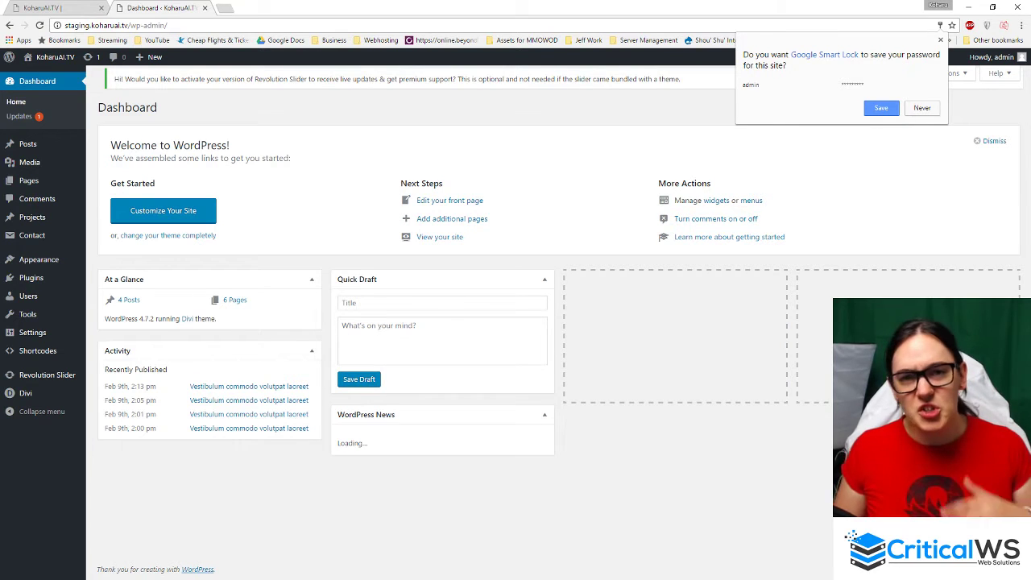
- Dismiss the save-password prompt and return to the KoharuAI.TV homepage tab
left_click(361, 116)
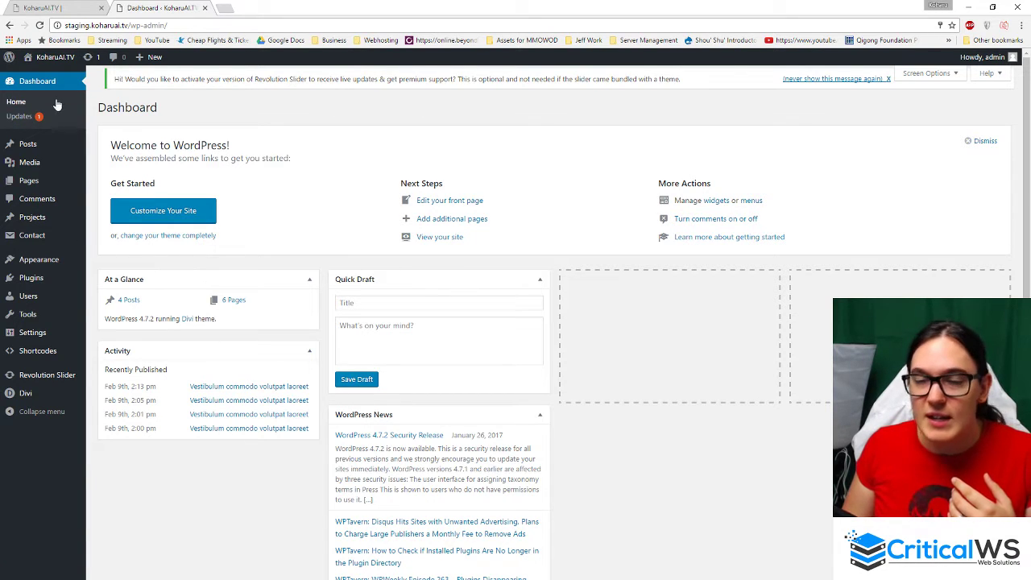
mouse_move(47, 162)
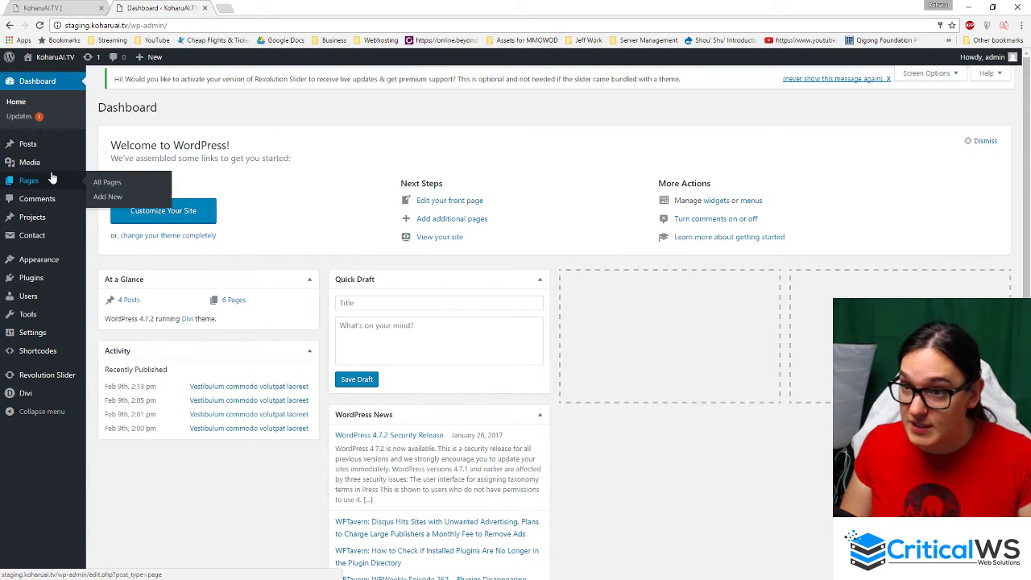
left_click(60, 6)
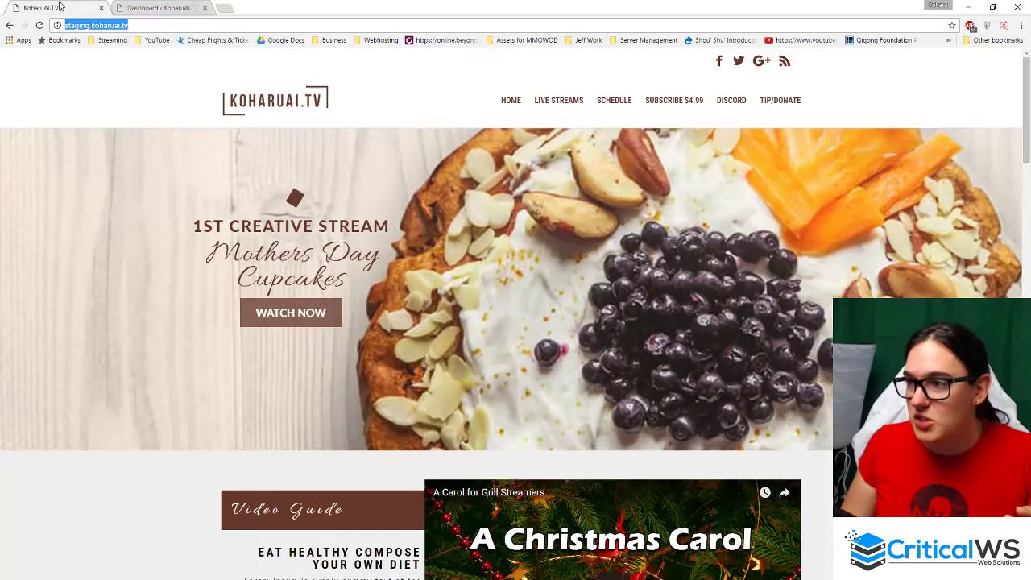
- Split the homepage into its own window, site on the right and Dashboard on the left
left_click_drag(57, 5, 294, 111)
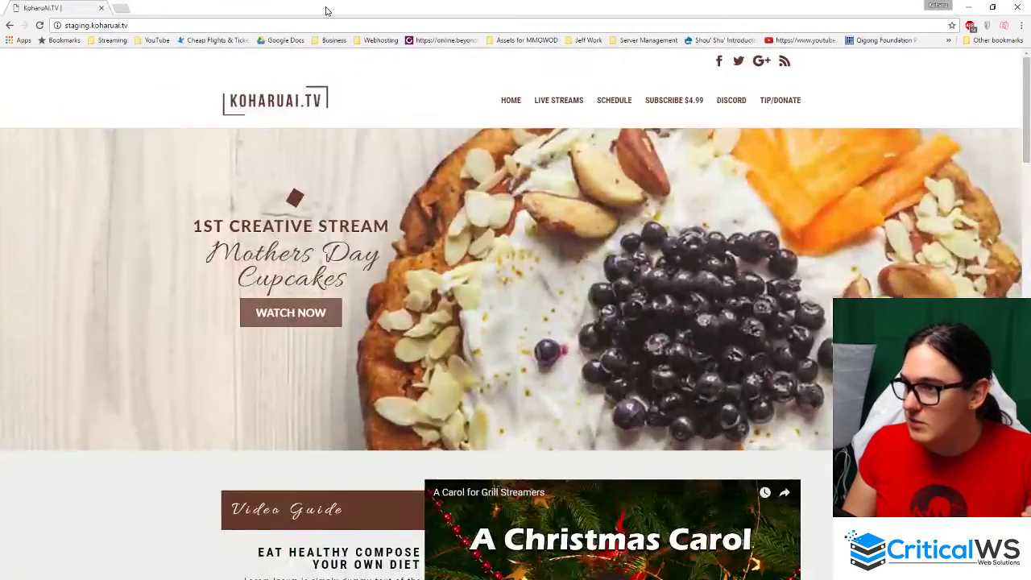
left_click_drag(327, 9, 1030, 107)
left_click(238, 125)
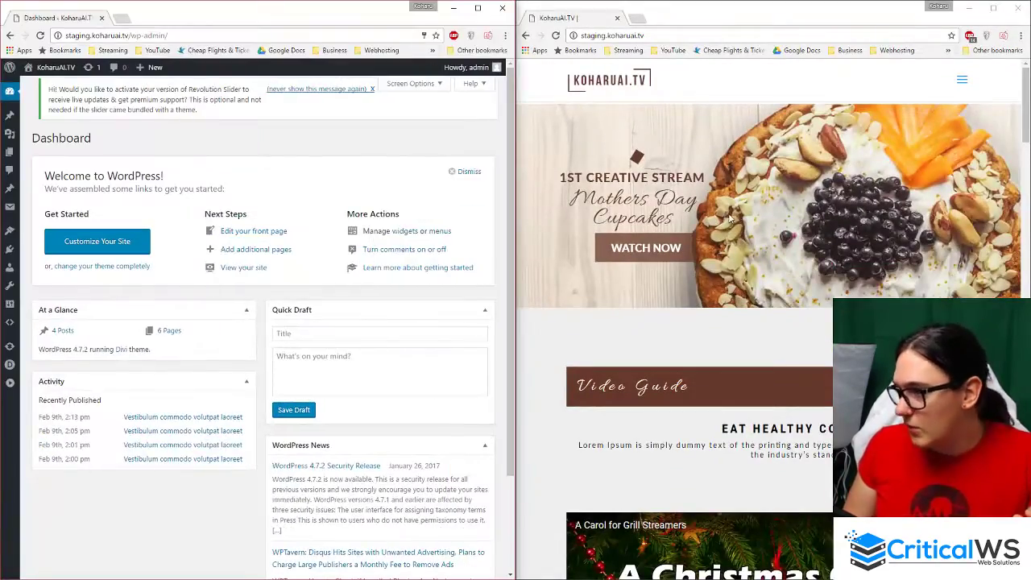
- Maximize the Dashboard window and reveal the Pages submenu with All Pages and Add New
left_click(962, 81)
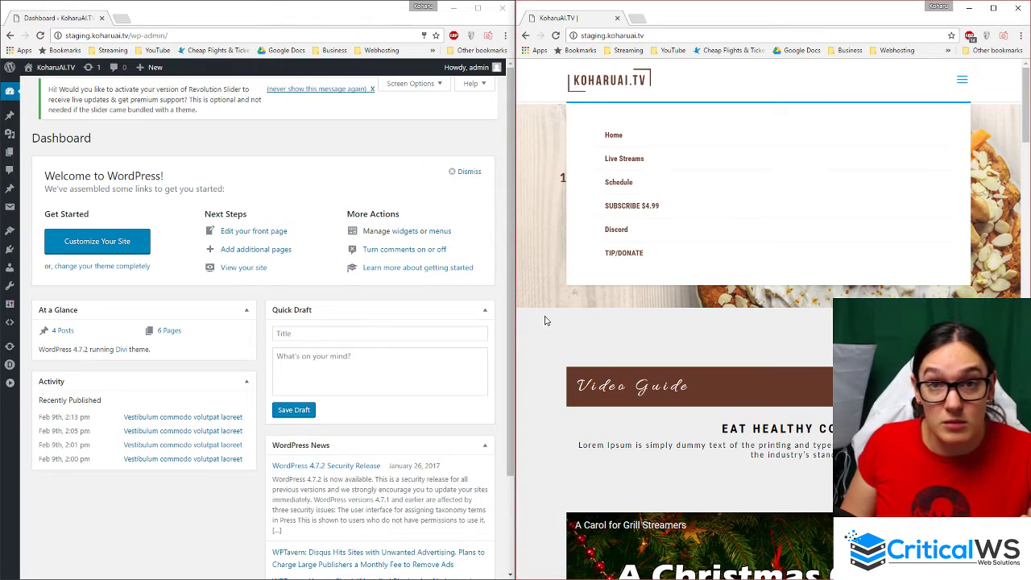
left_click(200, 133)
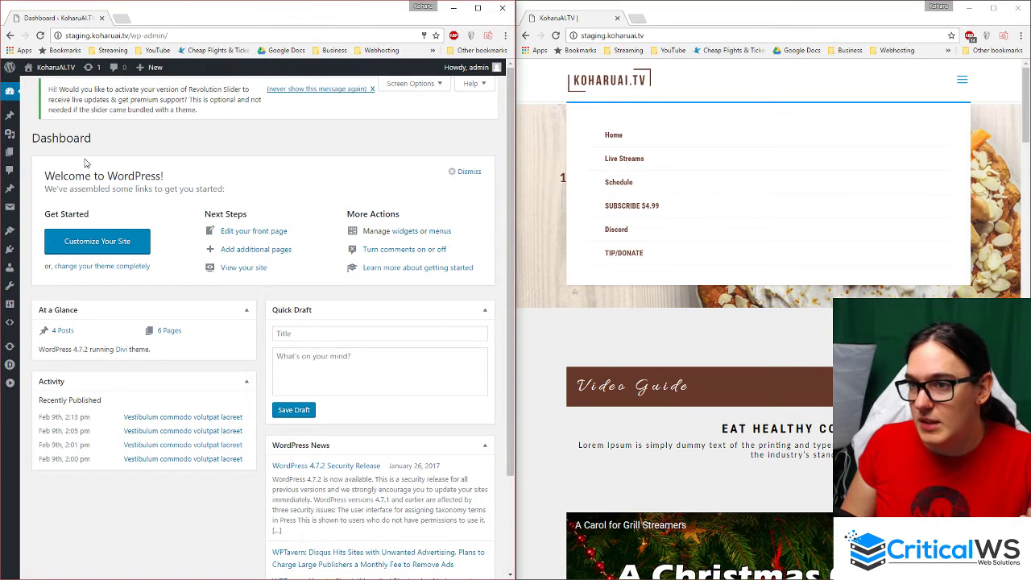
double_click(248, 15)
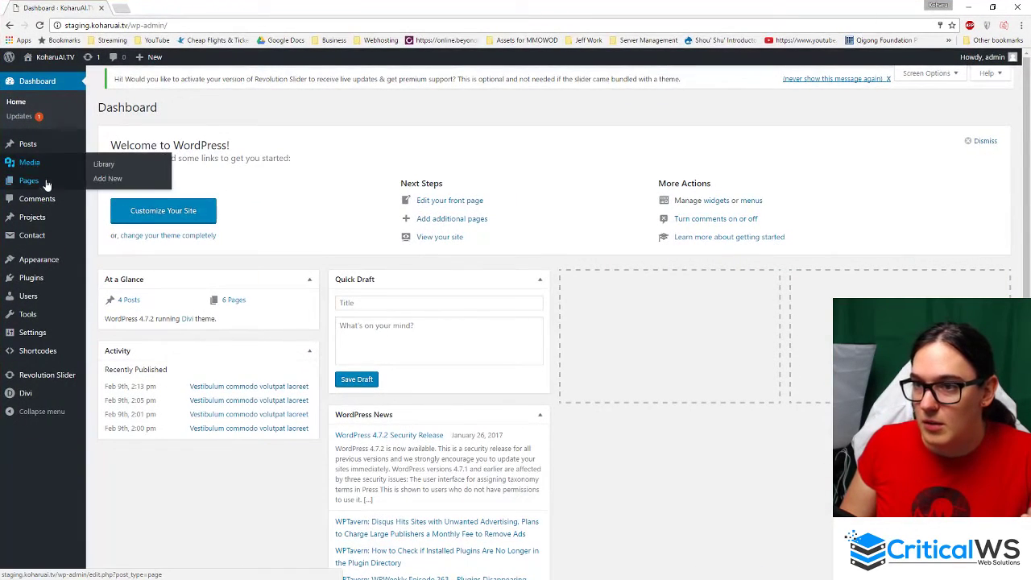
mouse_move(53, 188)
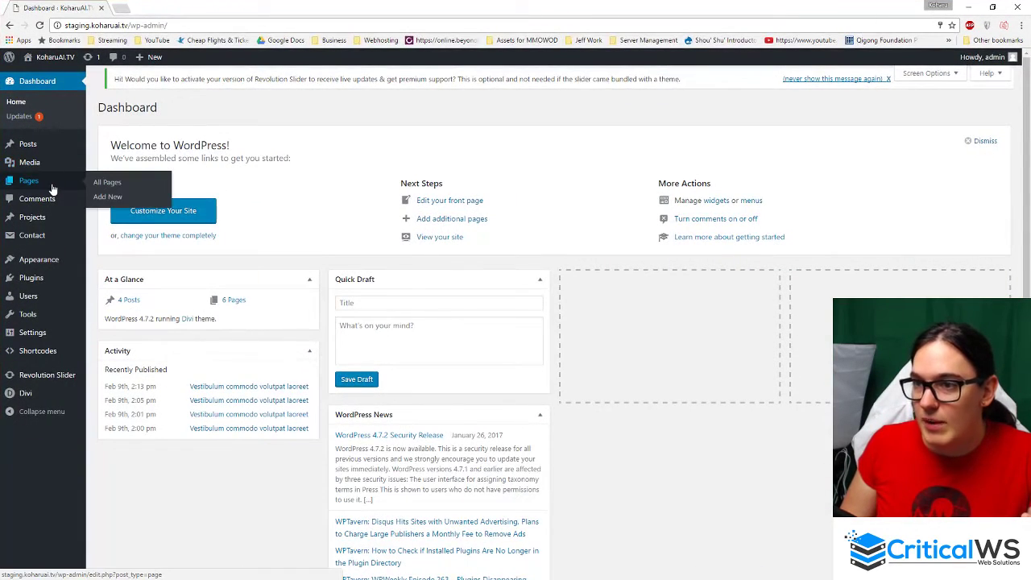
- Create and publish a new Divi Builder page titled 'Webinar'
left_click(110, 201)
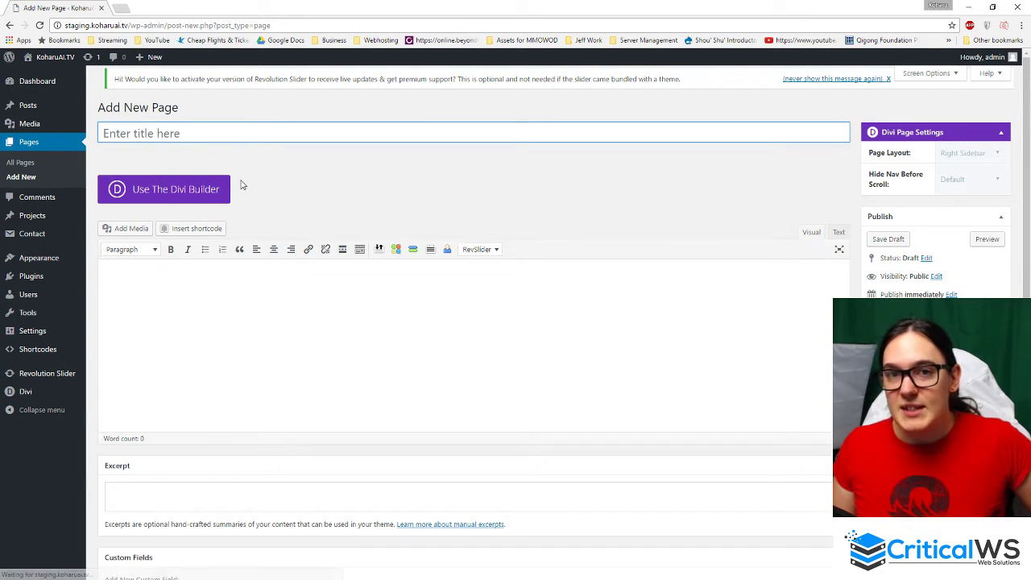
left_click(156, 191)
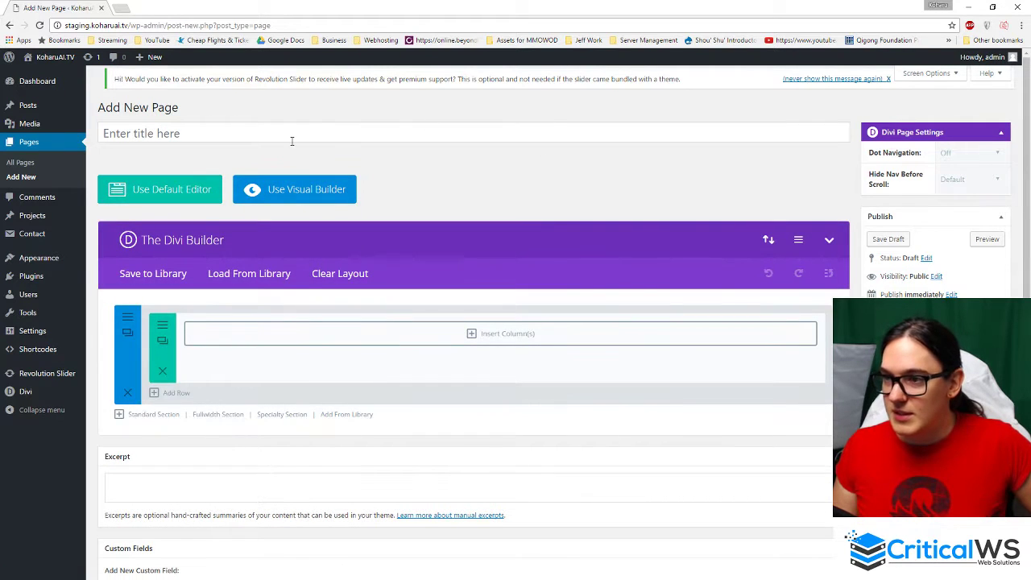
left_click(291, 139)
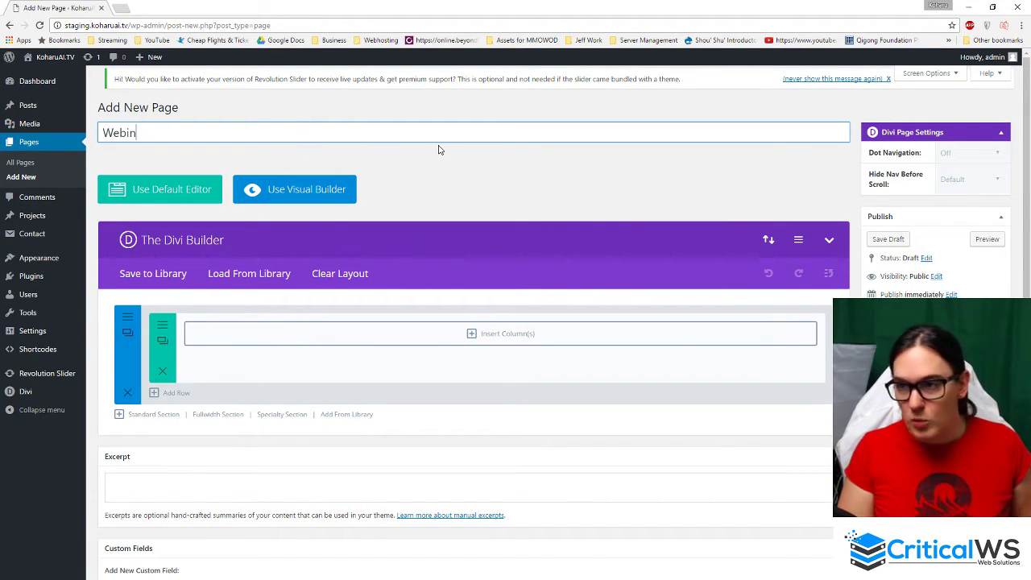
type("ar")
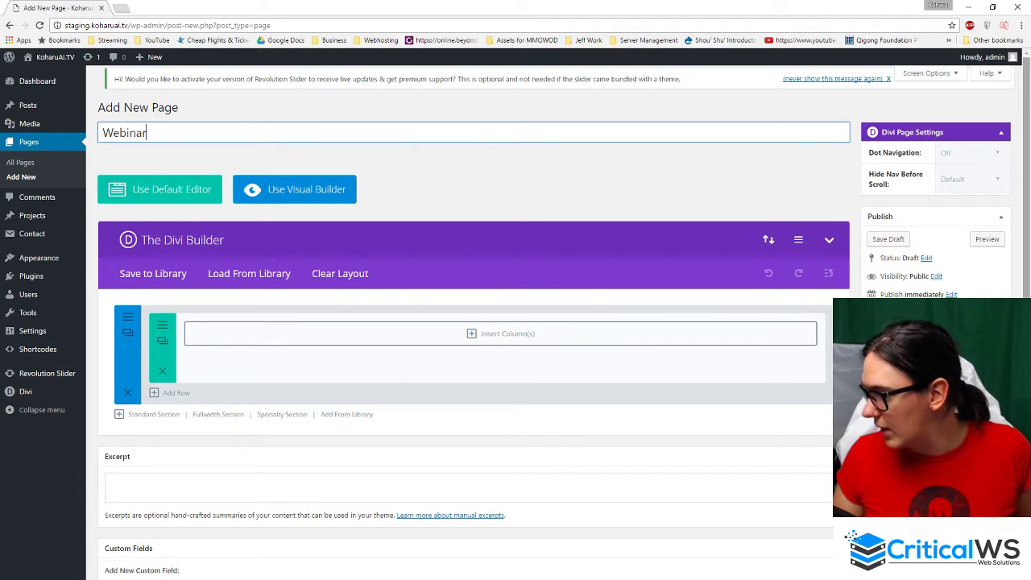
key("Return")
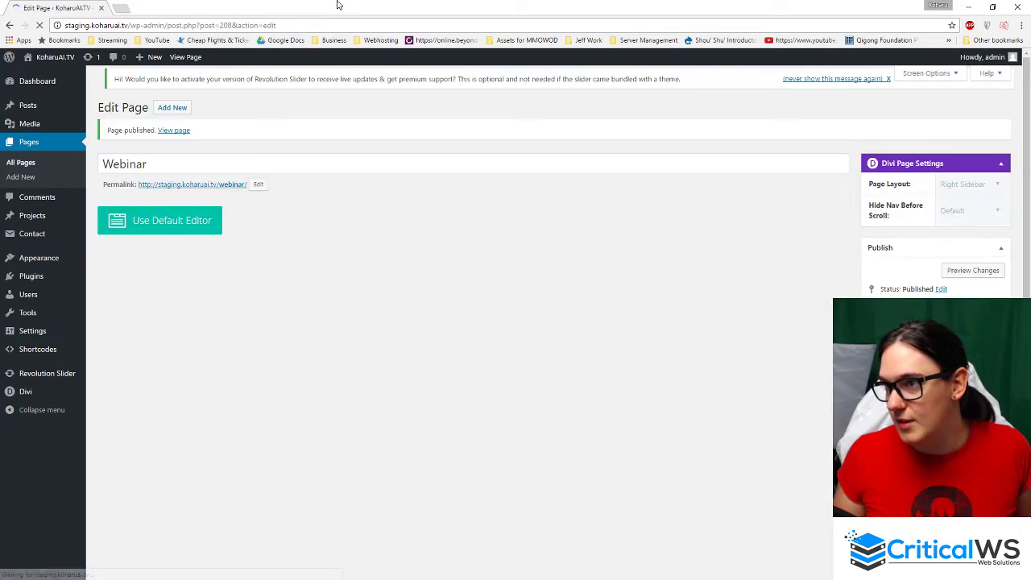
- Merge the KoharuAI.TV site tab into the admin window and maximize it
double_click(338, 5)
left_click(576, 23)
left_click_drag(577, 25, 219, 79)
left_click_drag(327, 87, 366, 2)
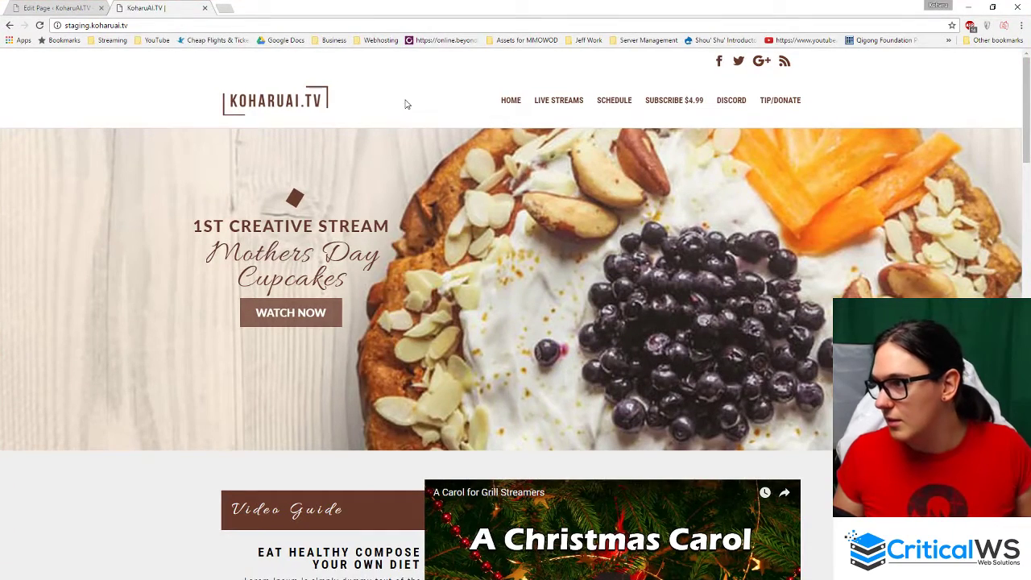
- Reload the live homepage and open Appearance > Menus in a new tab
key("F5")
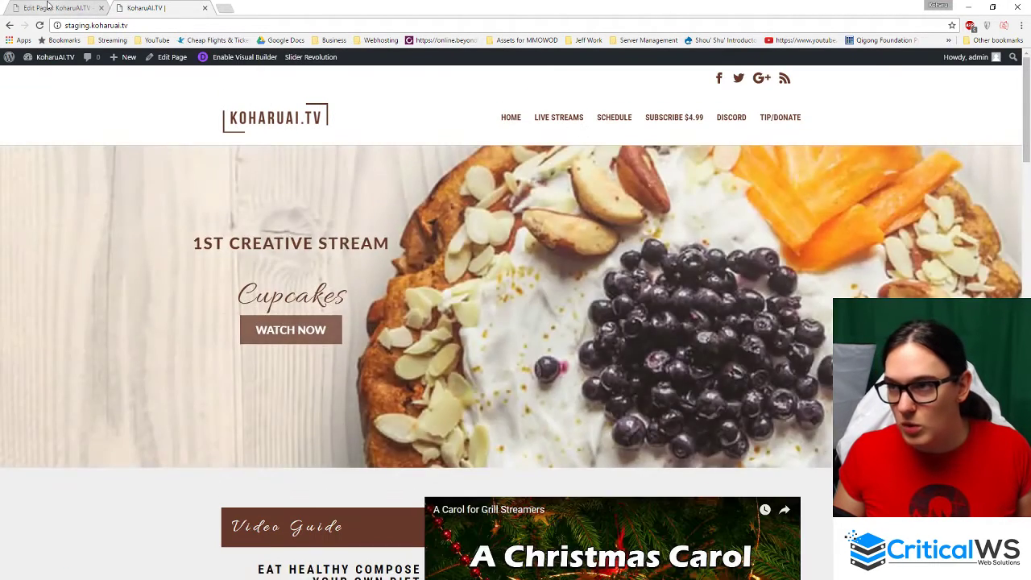
left_click(50, 8)
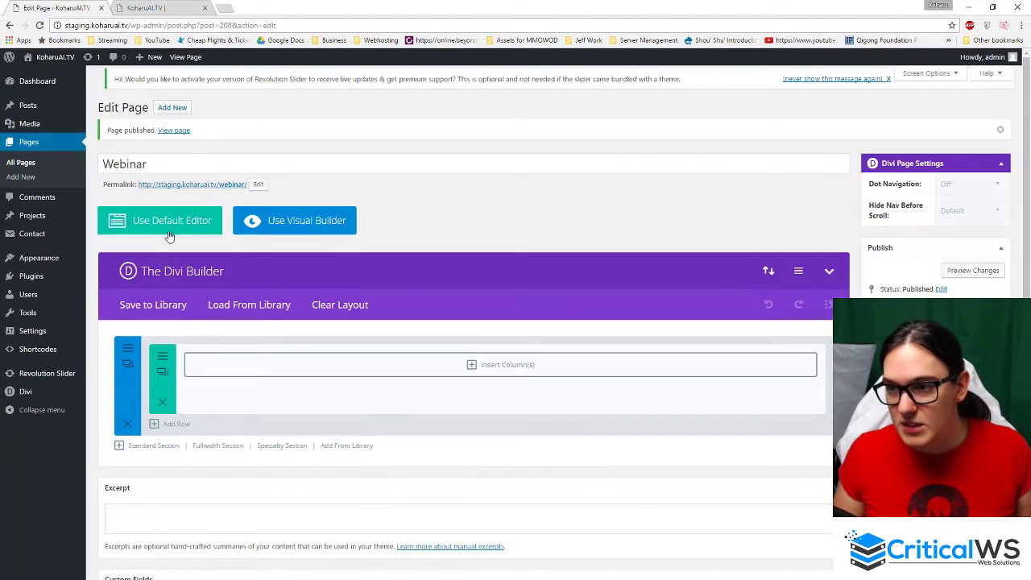
mouse_move(62, 259)
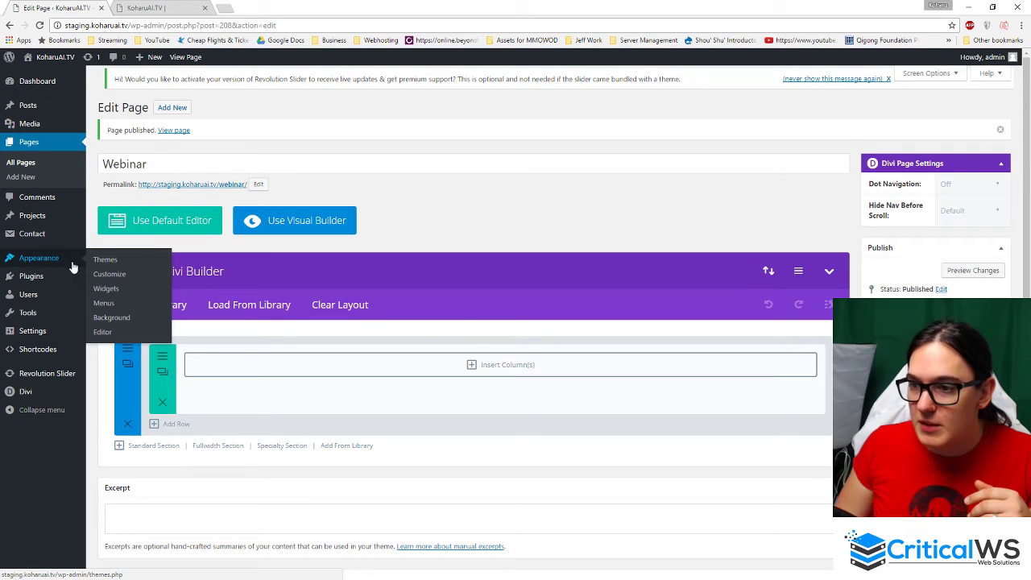
middle_click(106, 303)
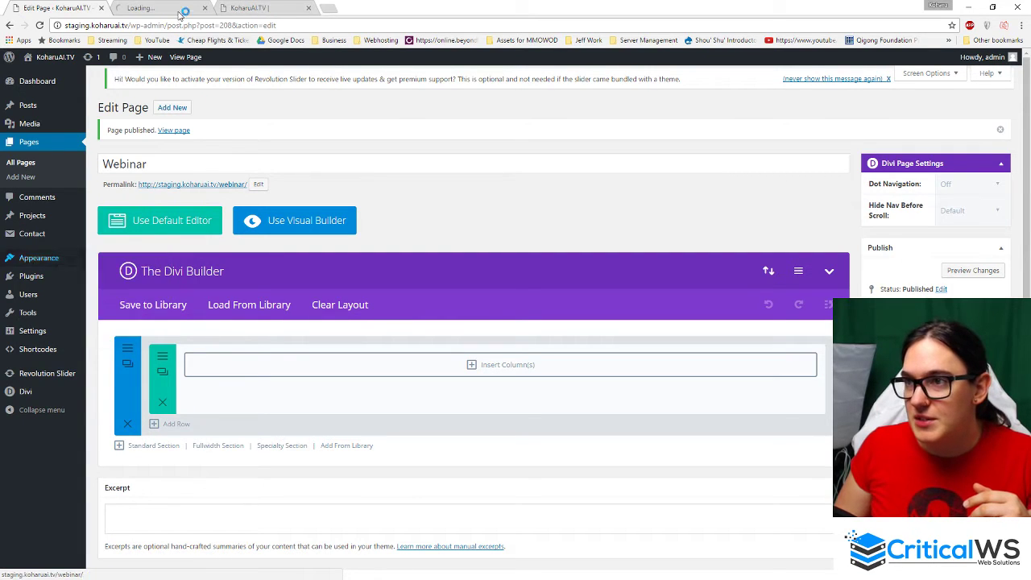
left_click(179, 10)
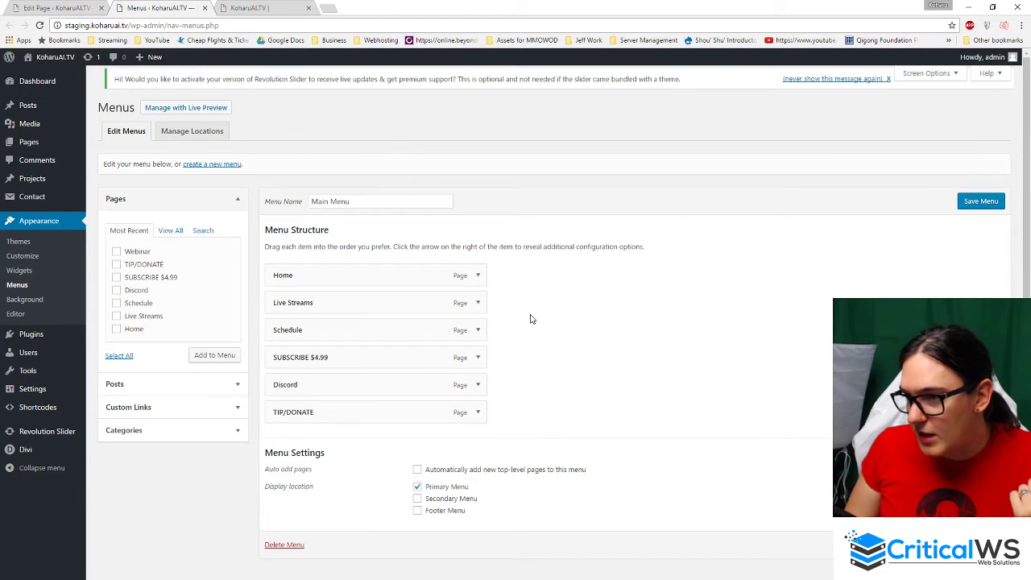
- Review the Main Menu editor against the live site navigation, with Webinar listed under Pages
scroll(317, 242, "down", 1)
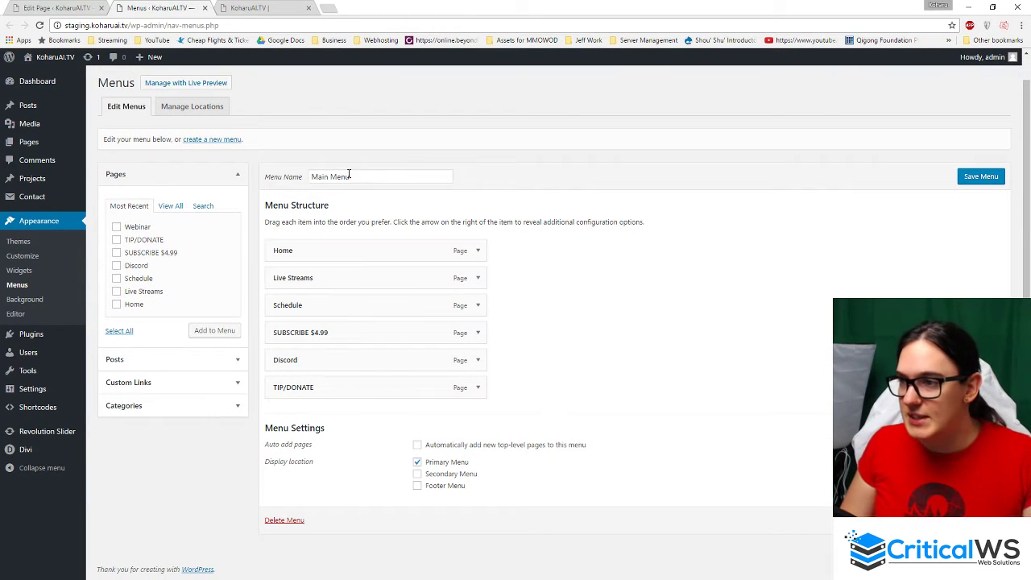
left_click_drag(349, 175, 290, 182)
left_click(565, 202)
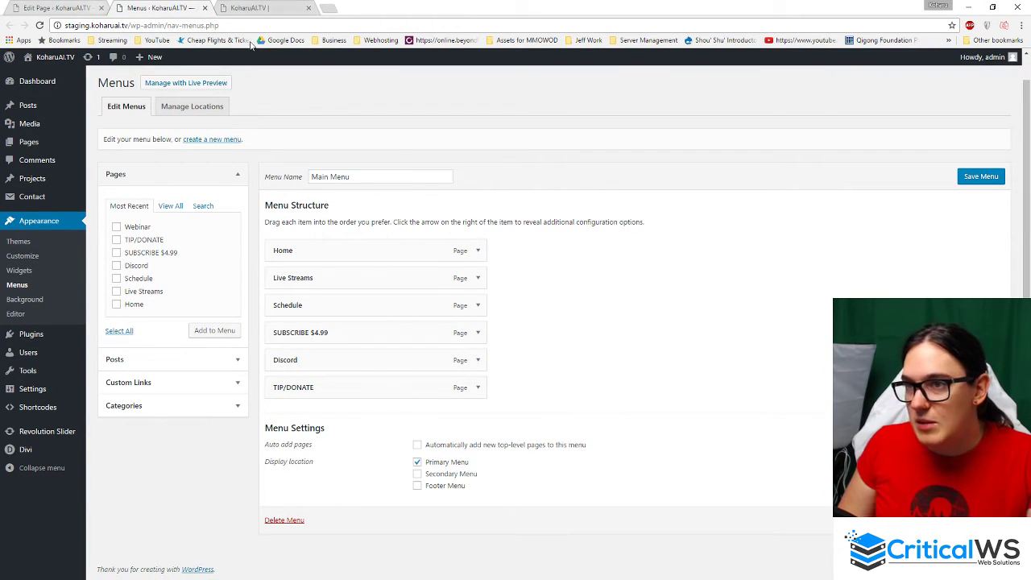
left_click(286, 8)
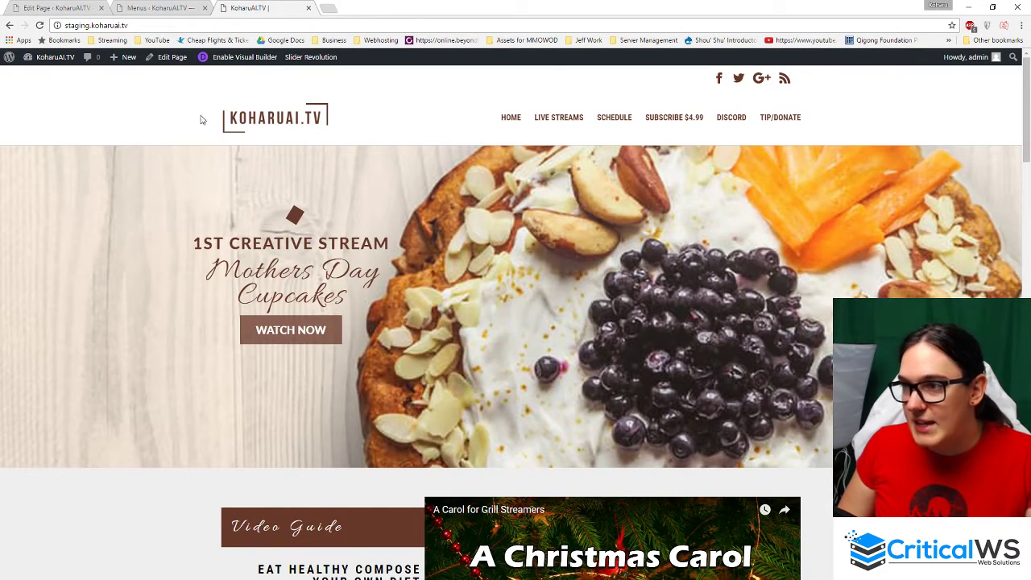
scroll(687, 232, "down", 3)
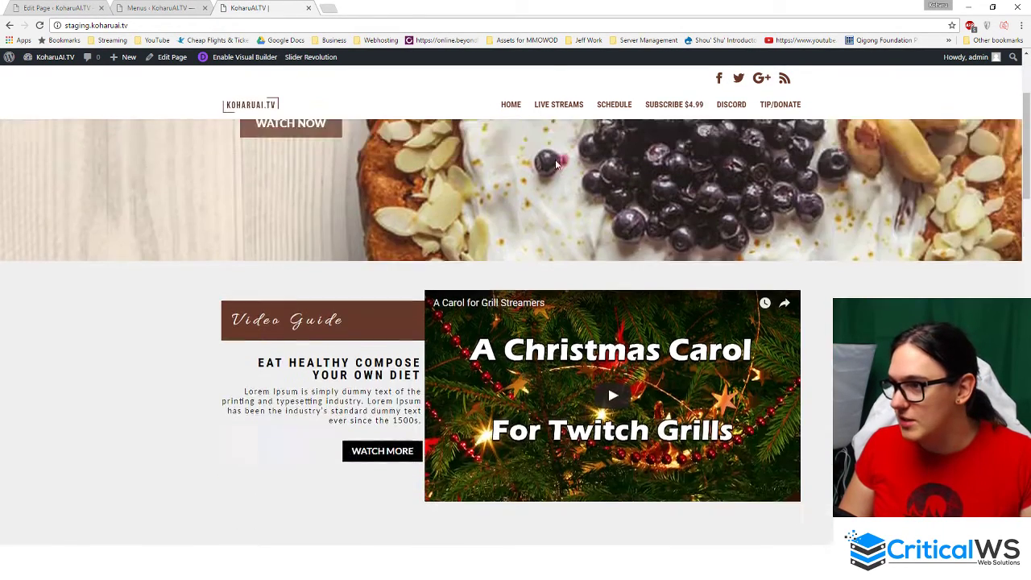
scroll(556, 165, "up", 2)
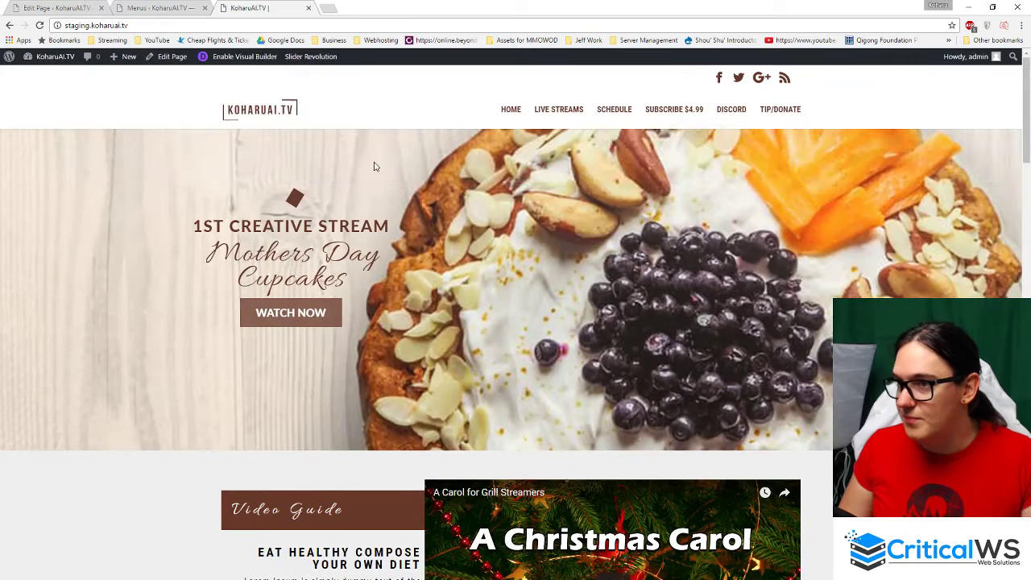
left_click(140, 6)
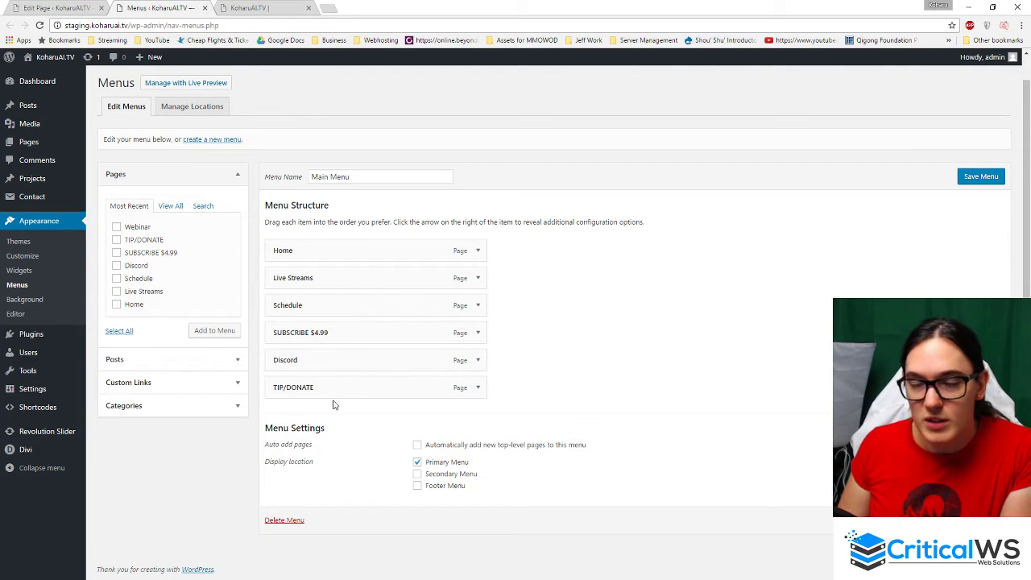
left_click(269, 8)
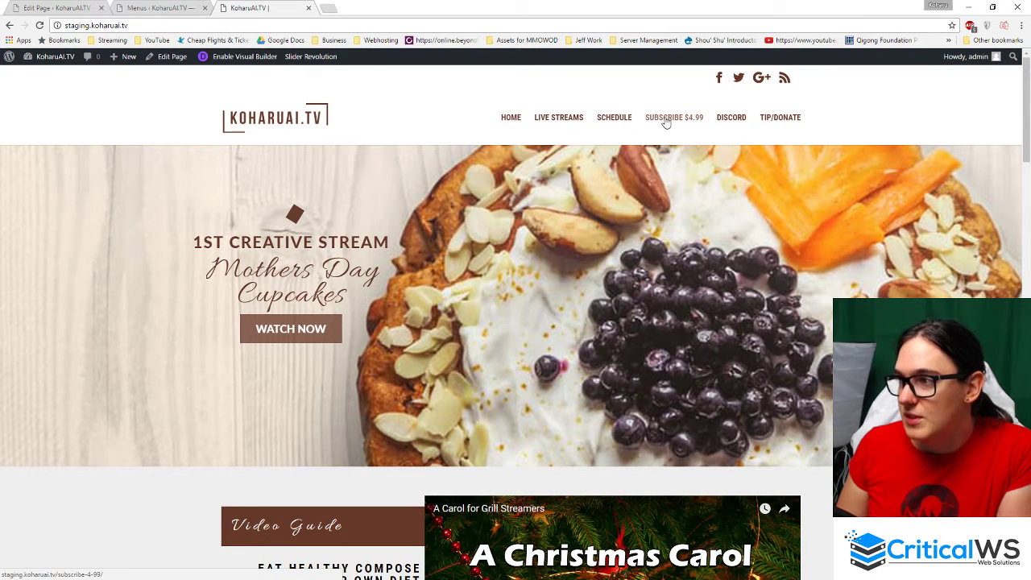
left_click(160, 8)
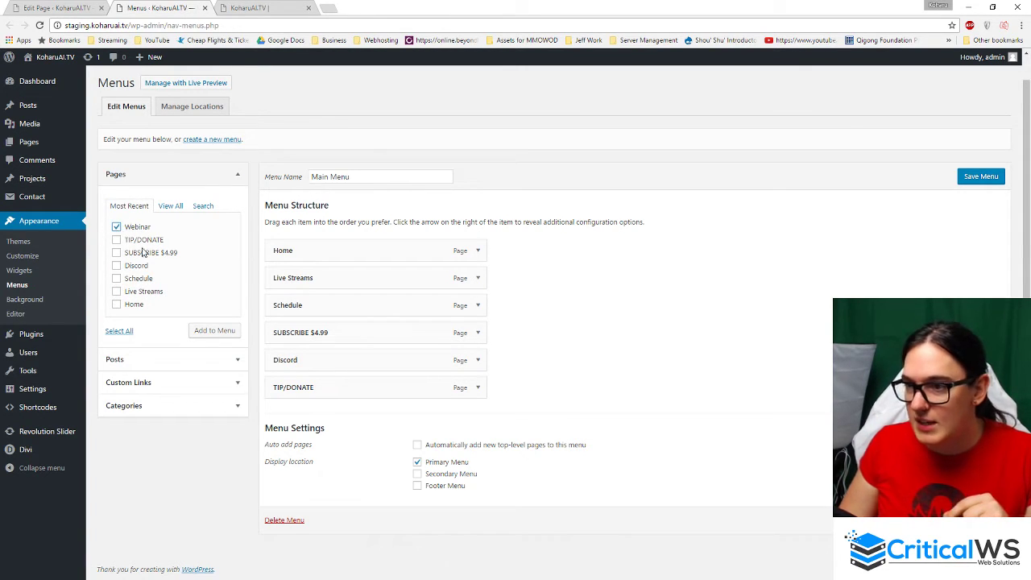
- Add Webinar to Main Menu, place it between Home and Live Streams, and save
left_click(227, 330)
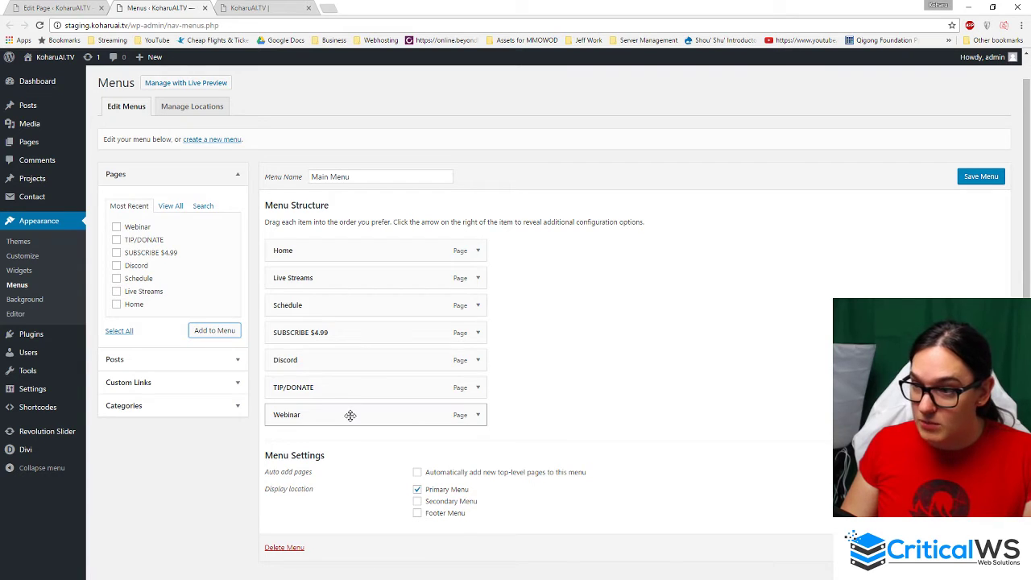
left_click_drag(349, 414, 320, 278)
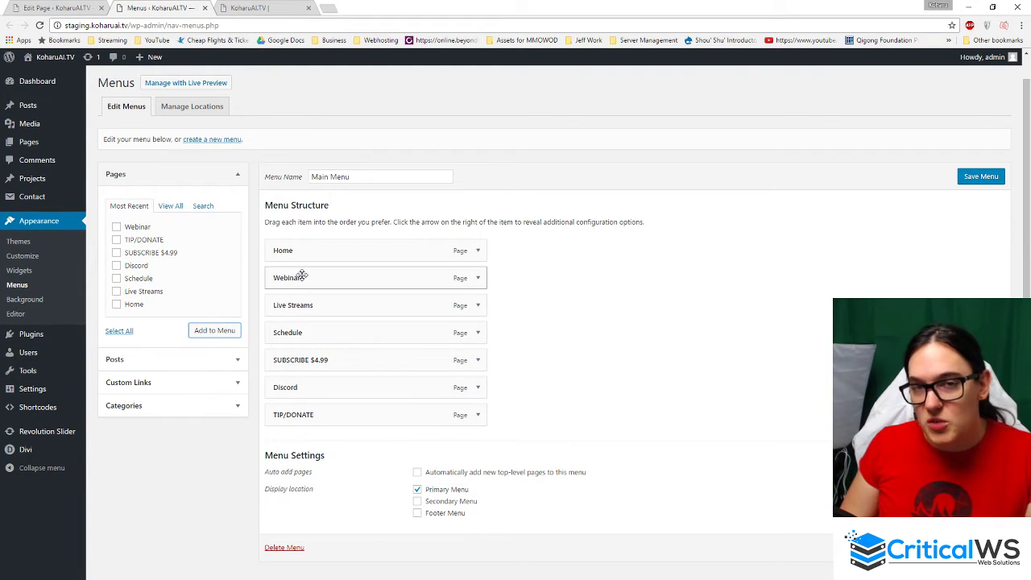
left_click(260, 13)
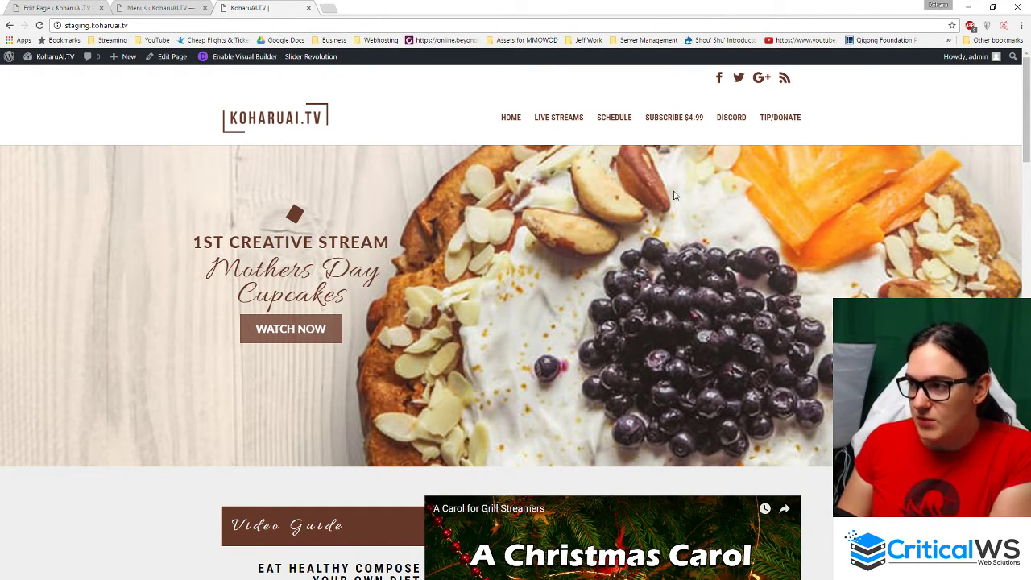
left_click(161, 7)
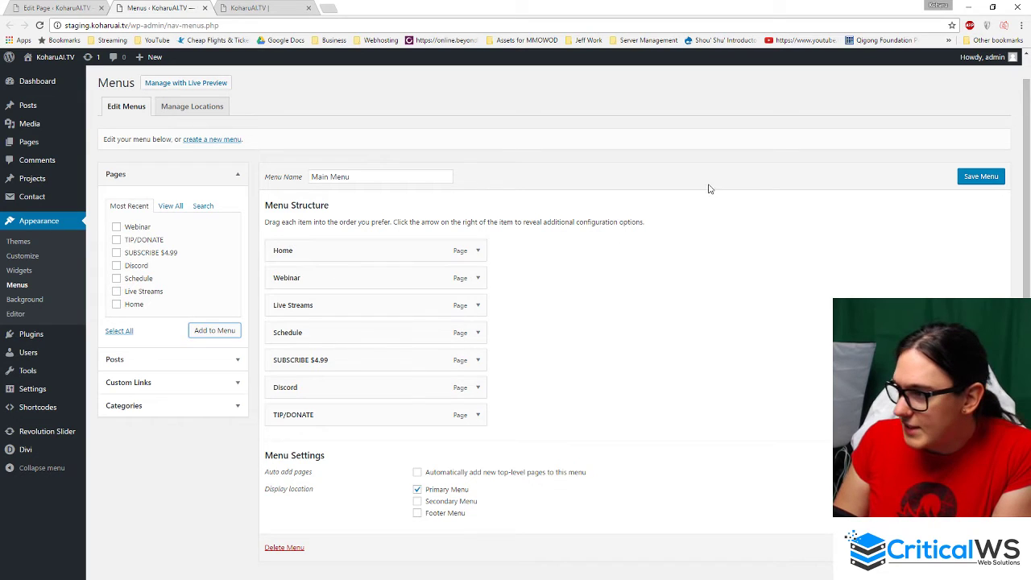
left_click(974, 175)
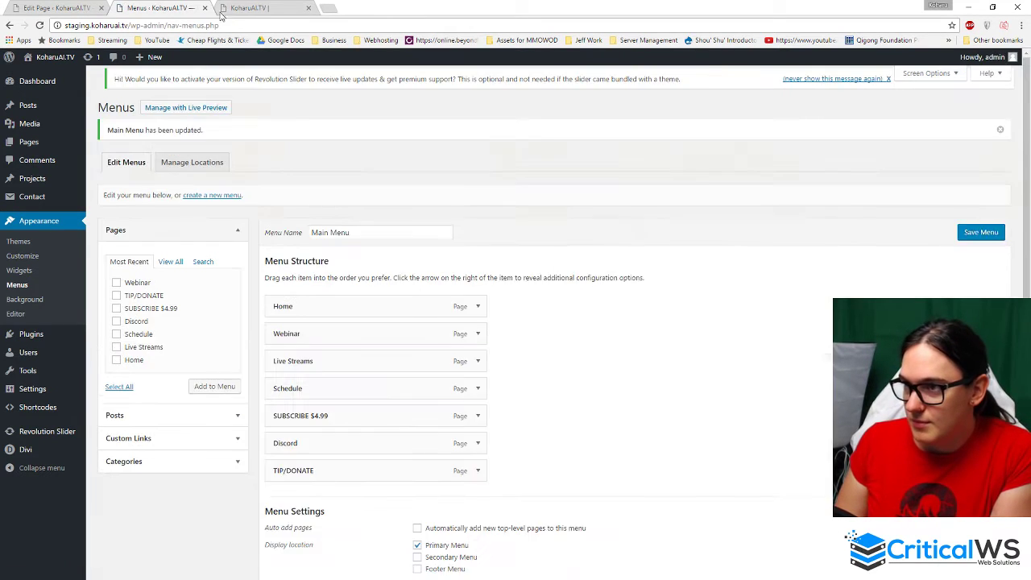
- Reload the live site and open the new, empty WEBINAR page from its navigation
left_click(235, 7)
left_click(39, 26)
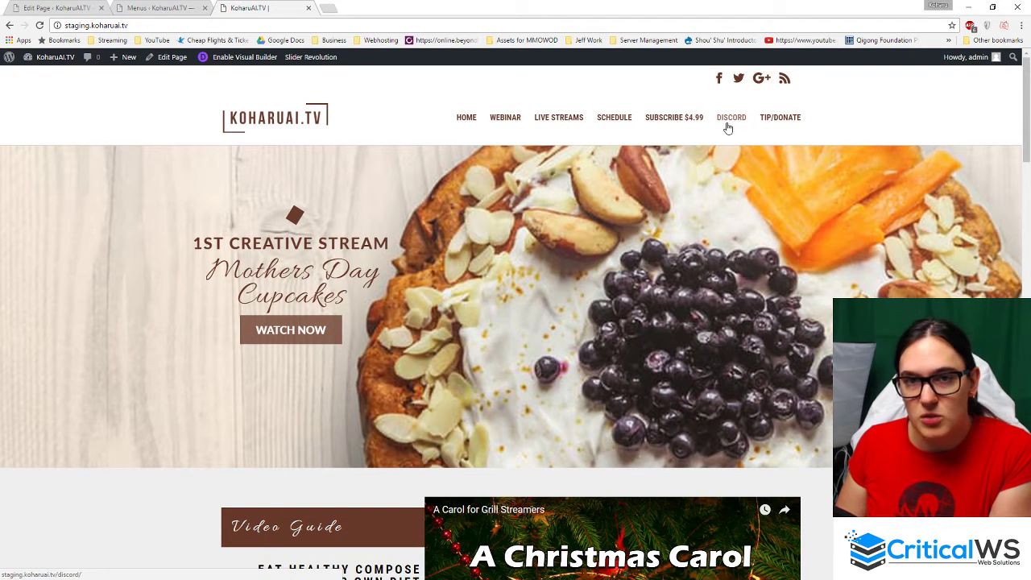
left_click(505, 123)
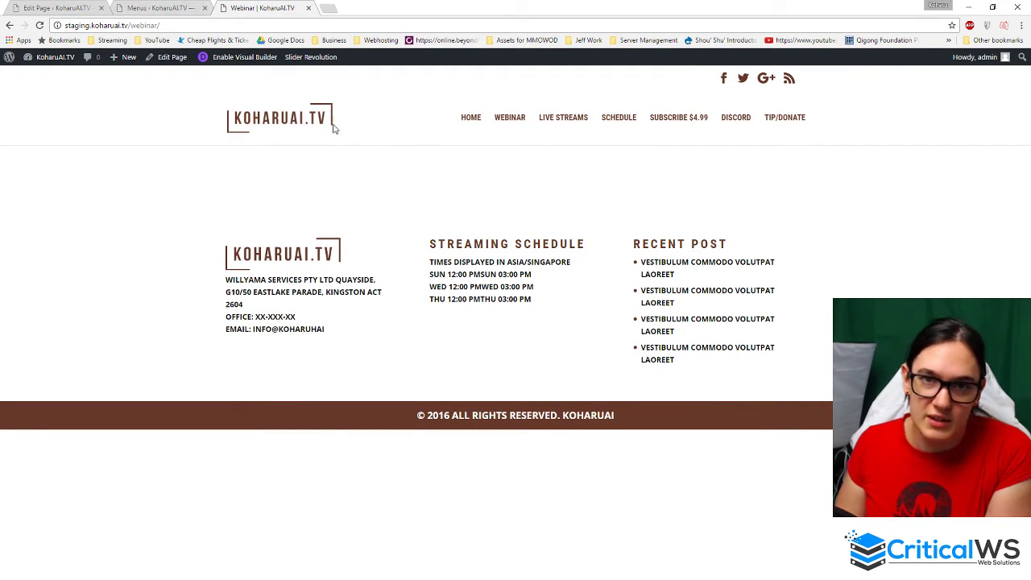
left_click(166, 8)
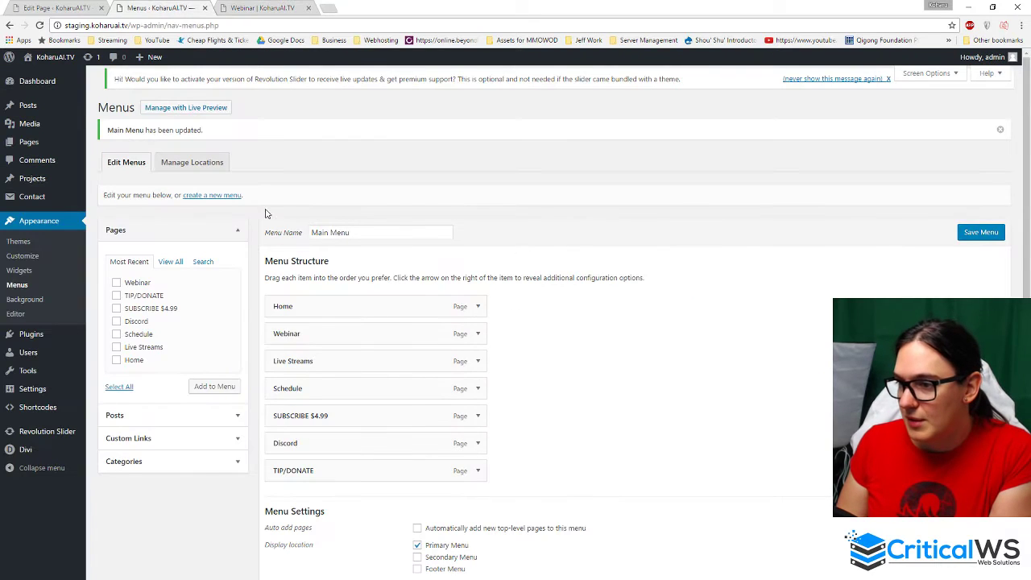
- Nest Webinar under Home, save the menu, and check the Home dropdown on the live site
mouse_move(303, 329)
left_mouse_down()
mouse_move(316, 331)
mouse_move(305, 336)
left_mouse_up()
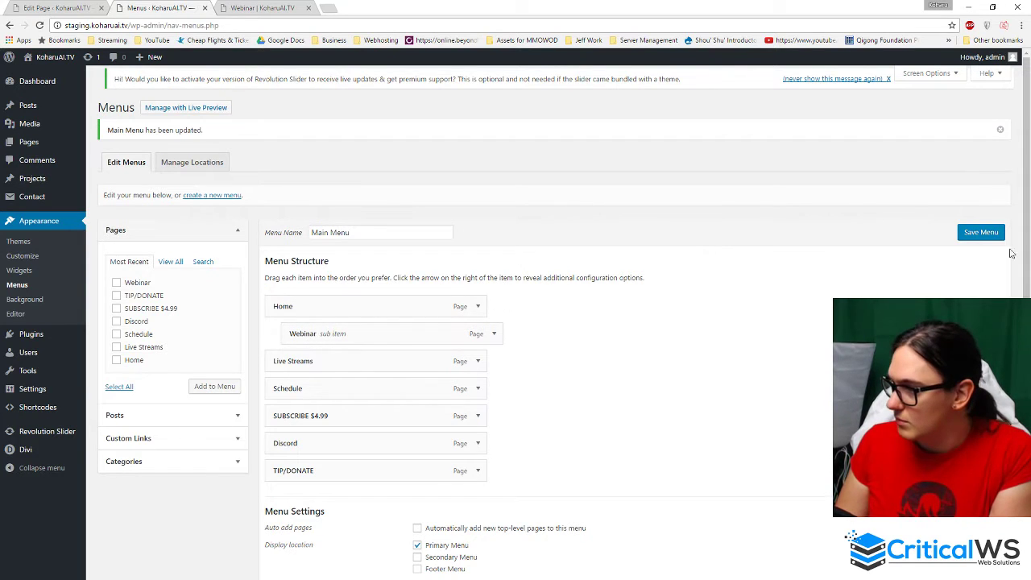
left_click(981, 232)
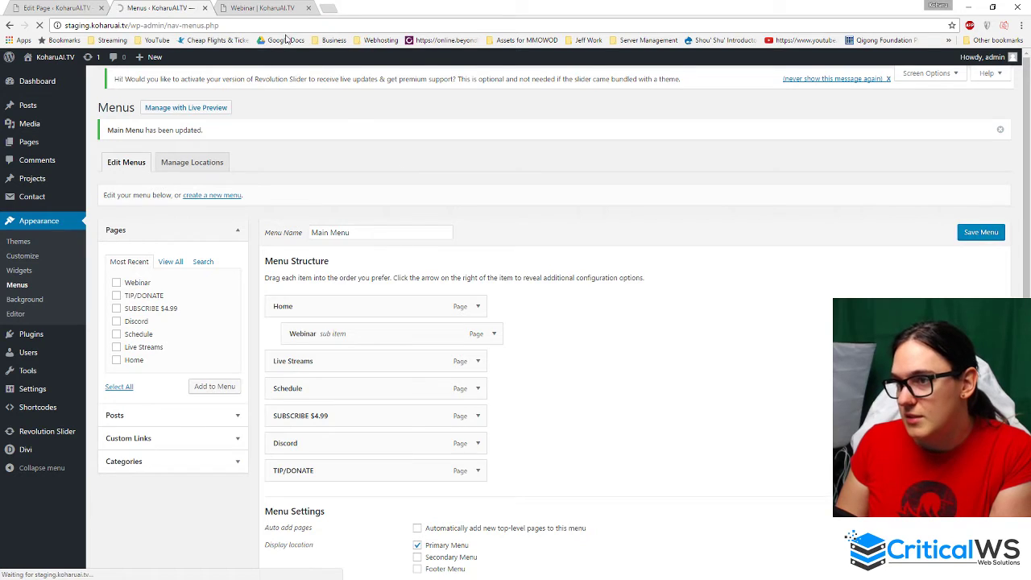
left_click(236, 7)
left_click(40, 25)
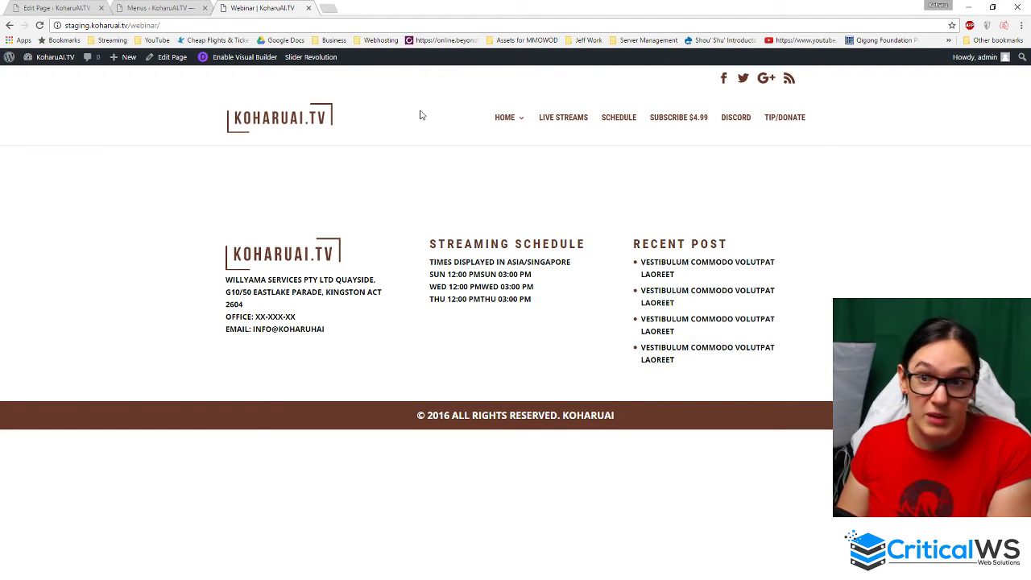
mouse_move(509, 120)
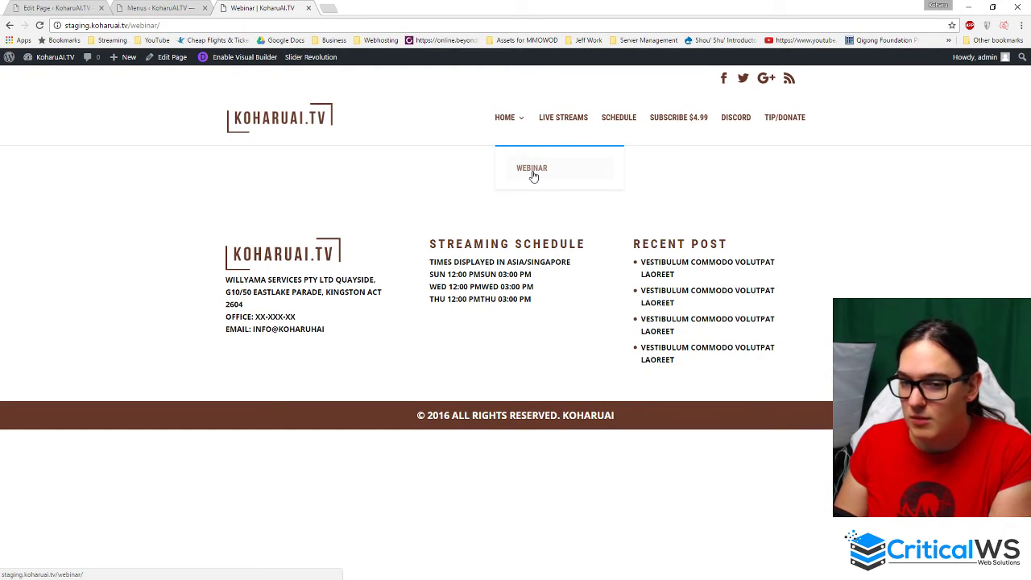
left_click(502, 119)
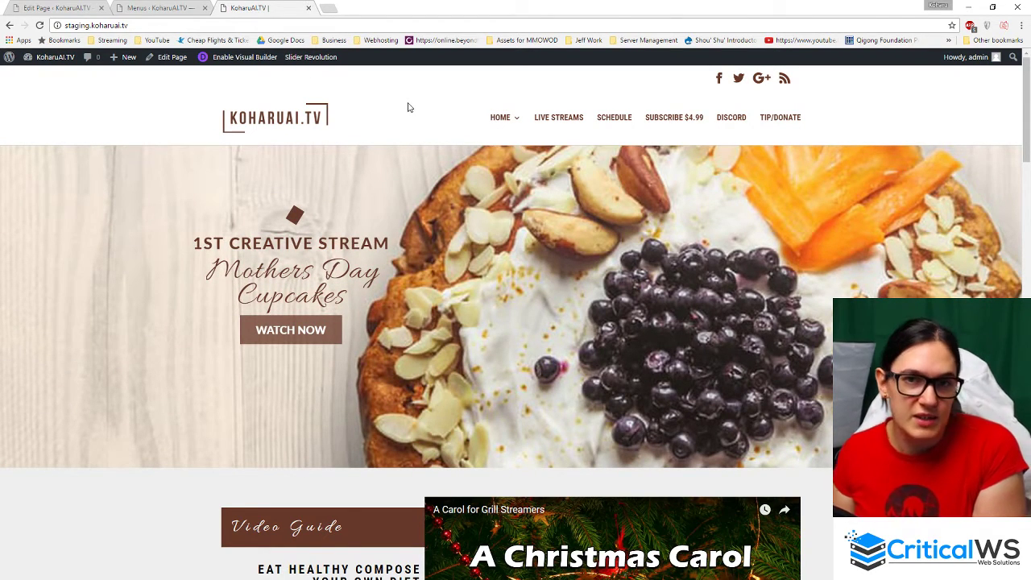
- Nest Live Streams under Webinar, save the menu, and preview the nested dropdown on the live site
left_click(135, 14)
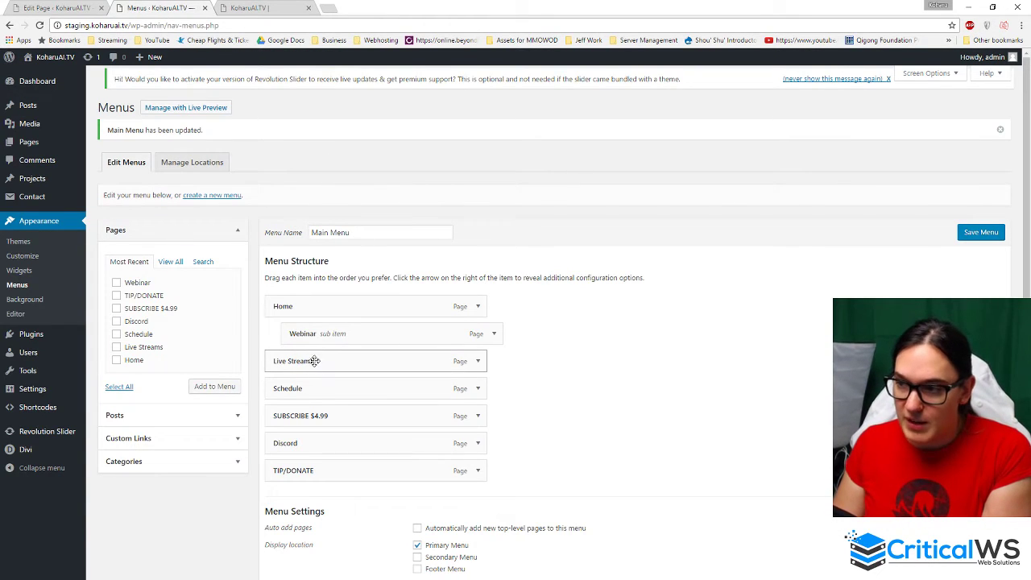
left_click_drag(309, 361, 329, 378)
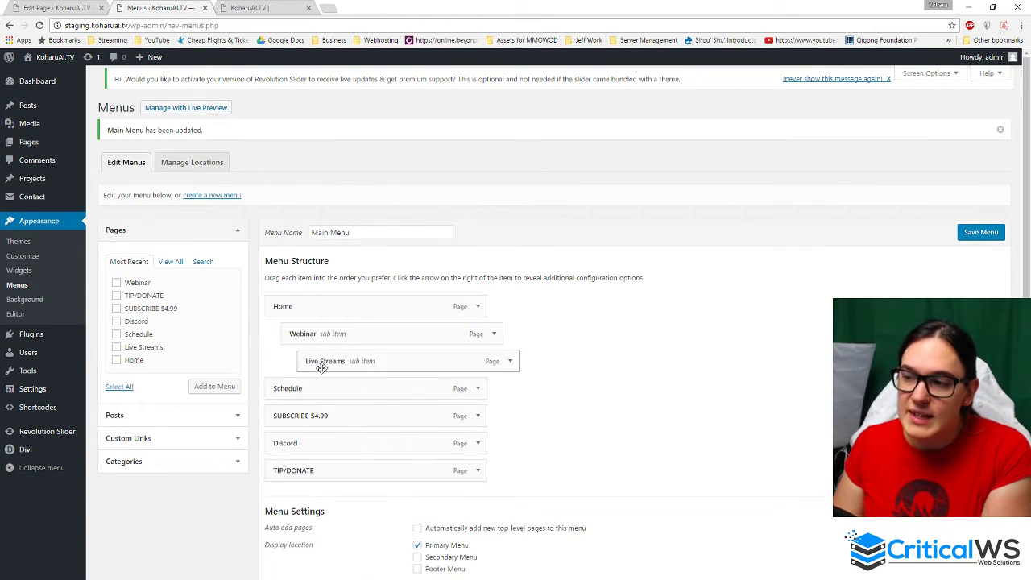
scroll(338, 331, "down", 1)
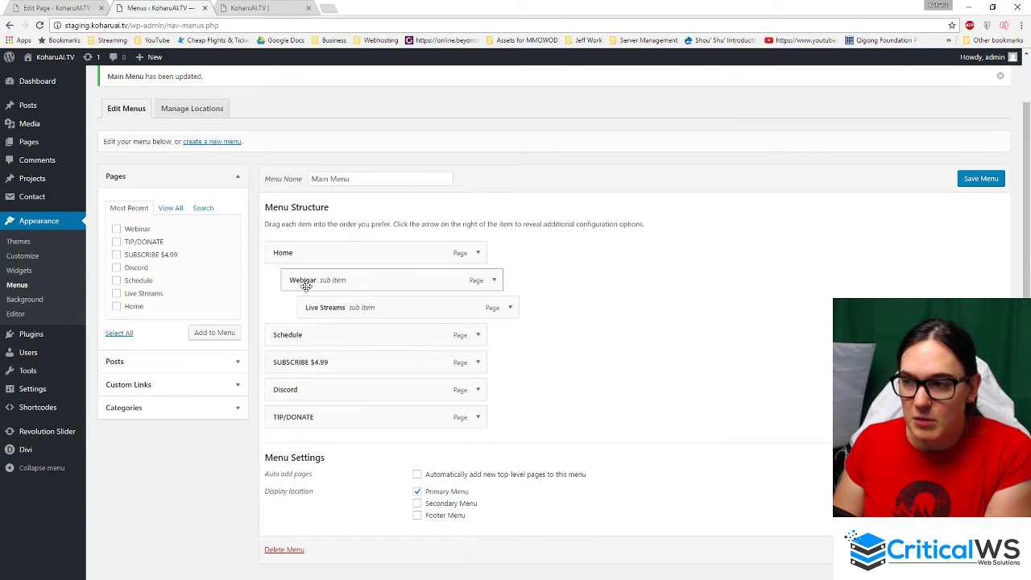
left_click(988, 181)
left_click(251, 9)
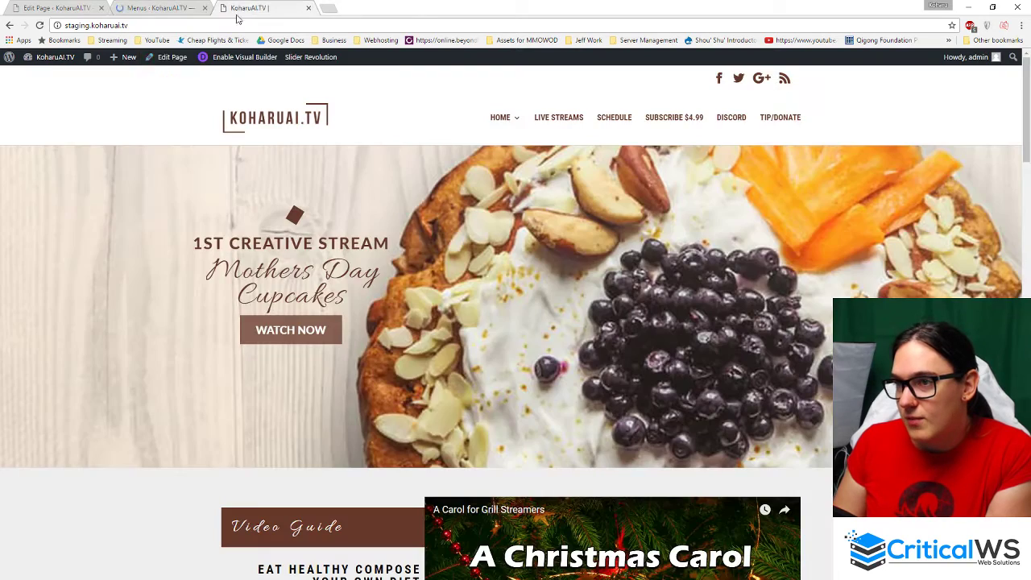
left_click(40, 25)
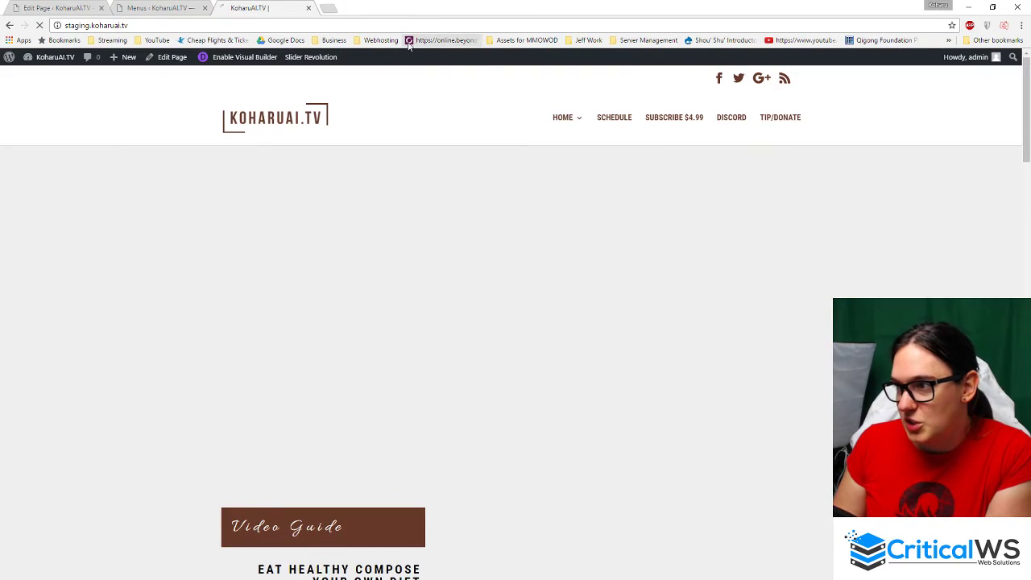
mouse_move(575, 121)
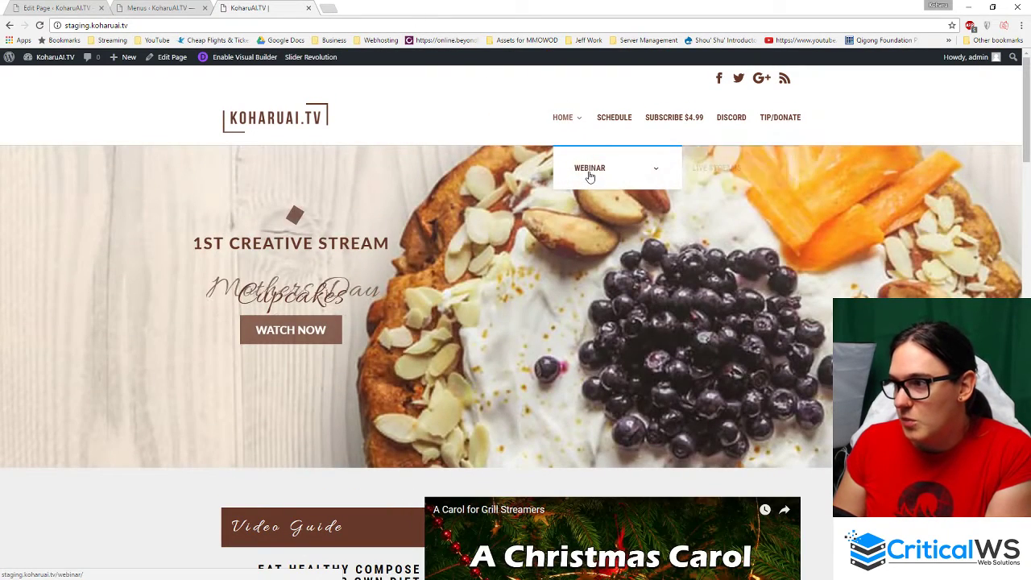
mouse_move(589, 169)
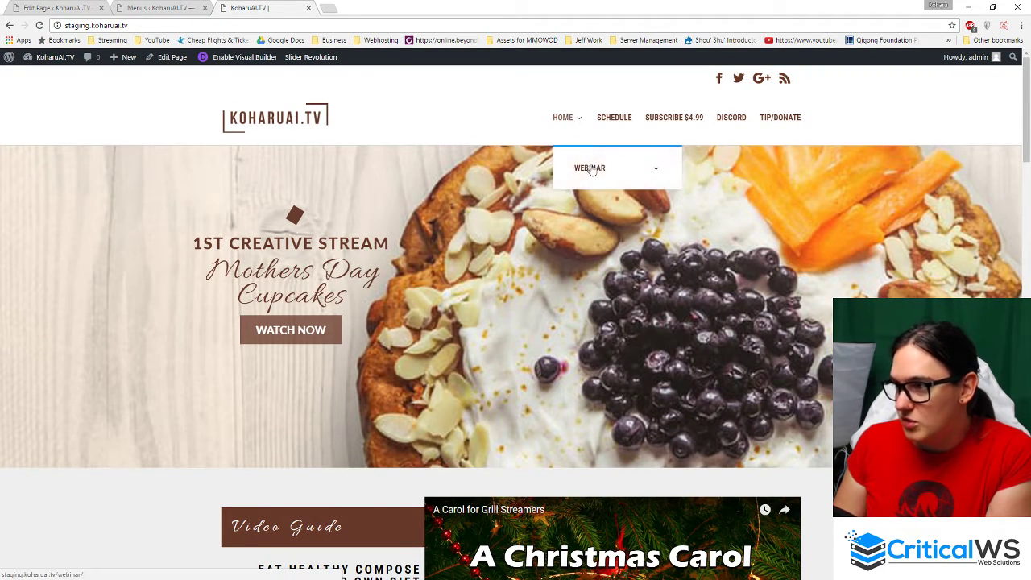
- Move Live Streams and Webinar back to top-level menu items
key("ctrl+shift+Tab")
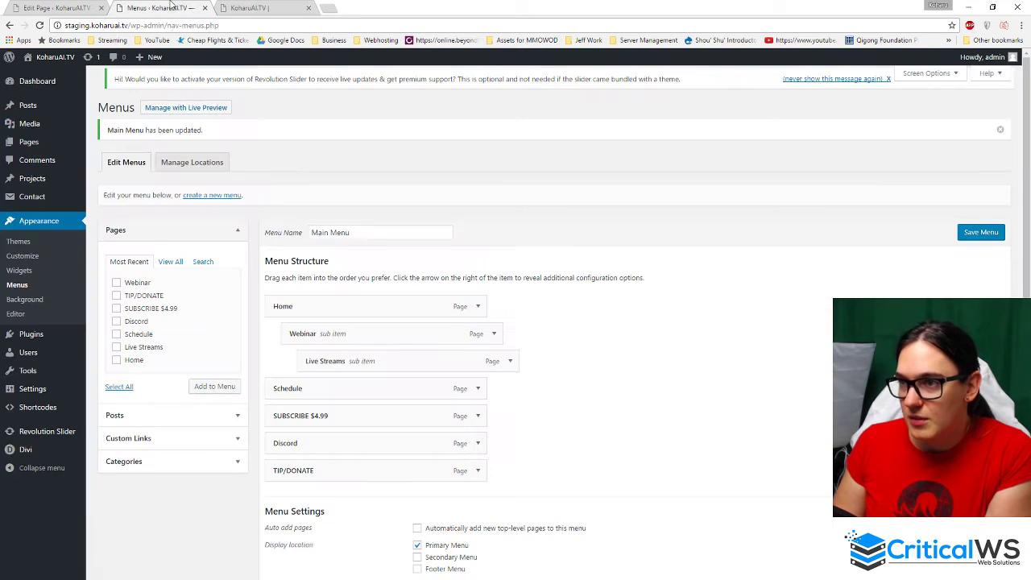
left_click_drag(460, 355, 427, 361)
left_click_drag(425, 333, 398, 331)
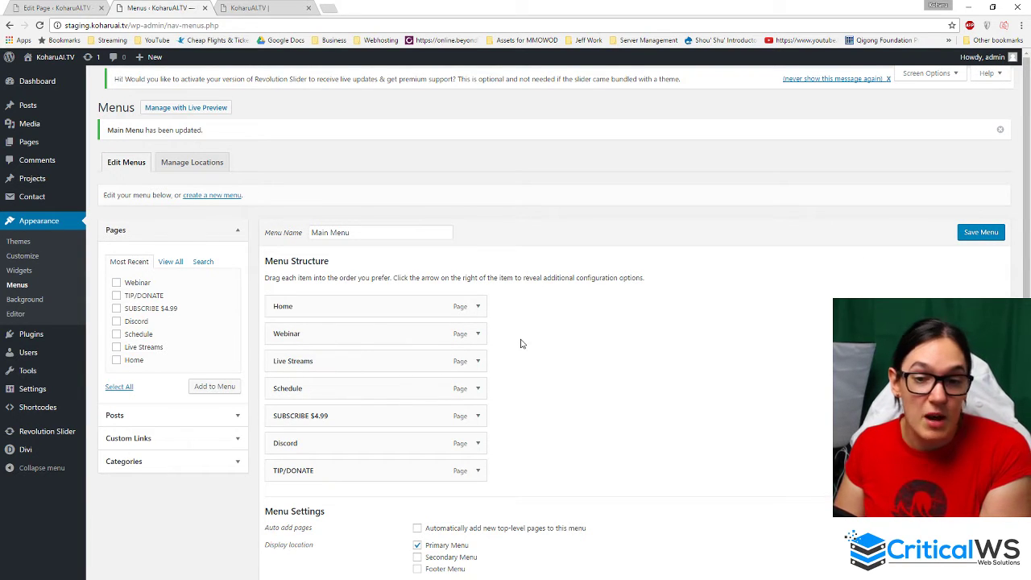
- Save the flattened menu and confirm WEBINAR opens as a top-level item on the live site
left_click(958, 236)
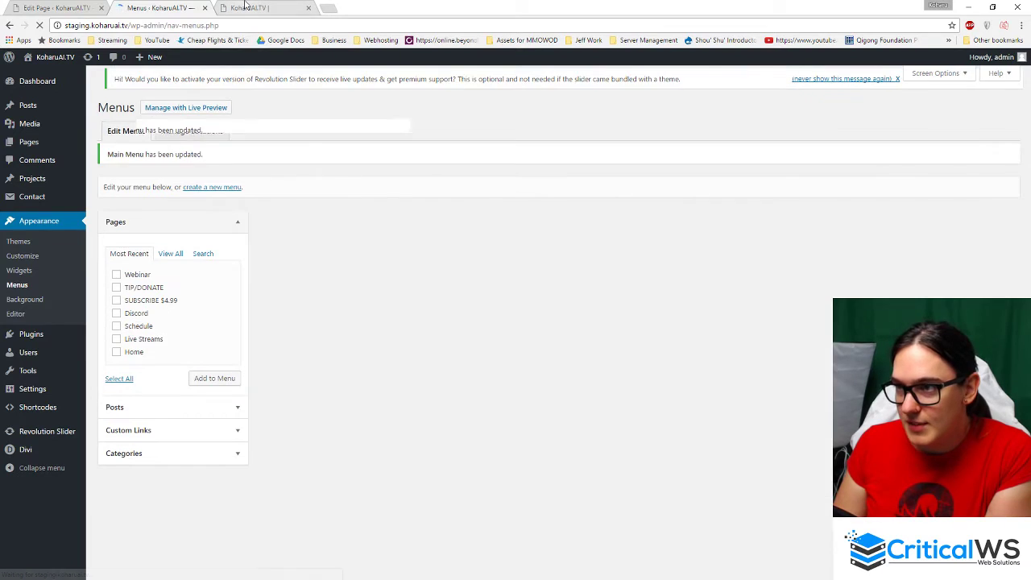
left_click(245, 6)
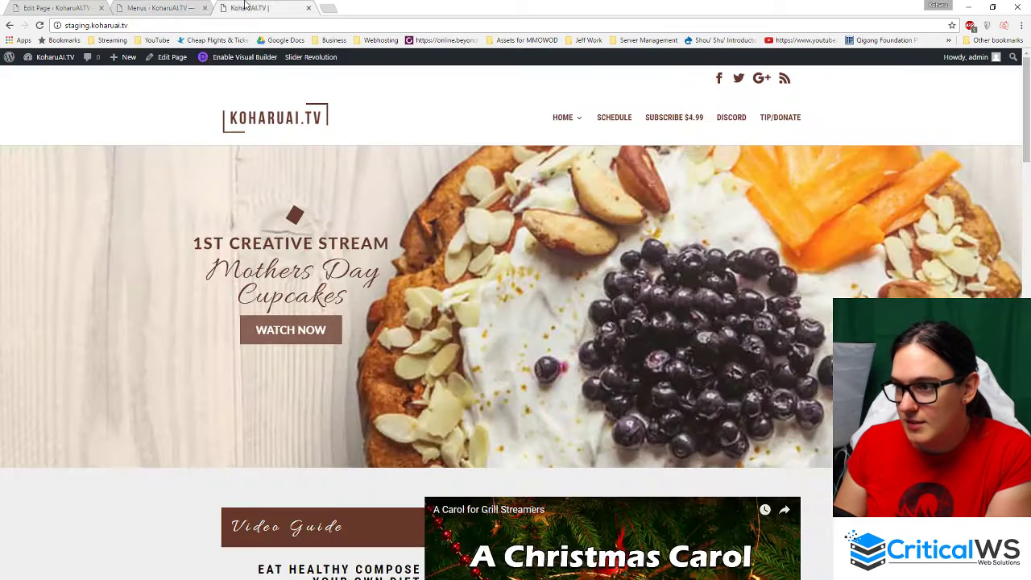
left_click(41, 25)
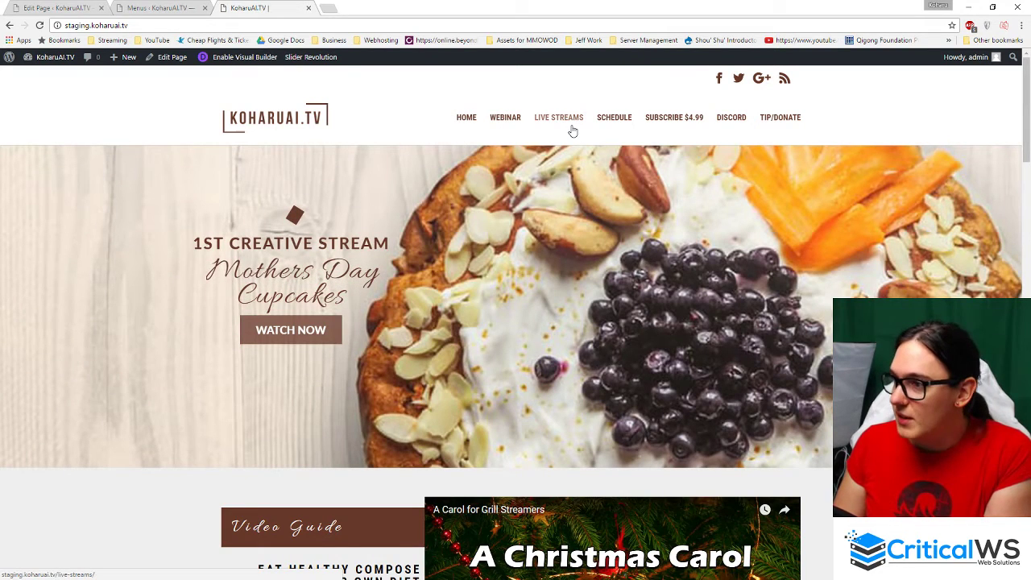
left_click(506, 119)
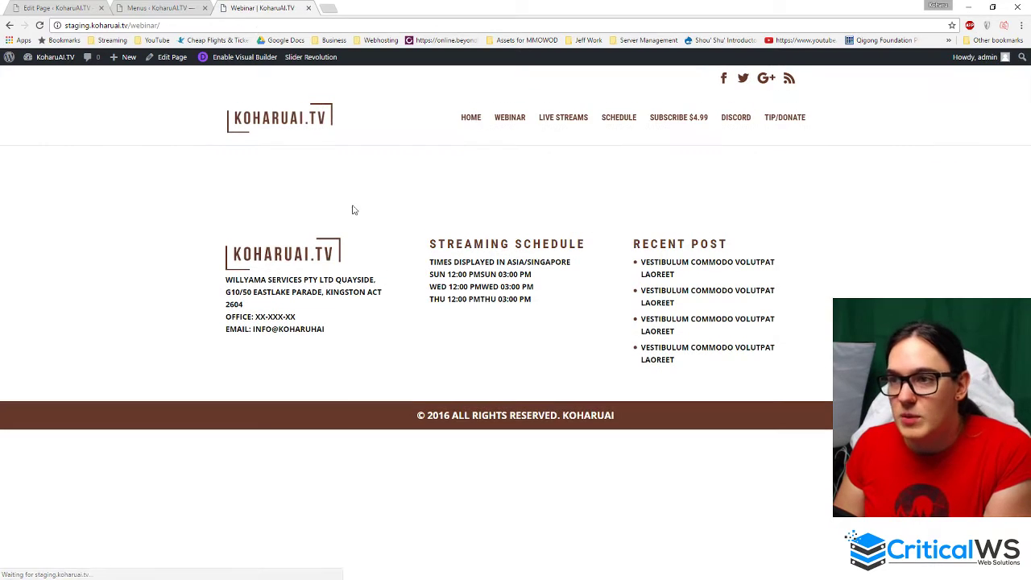
left_click(137, 8)
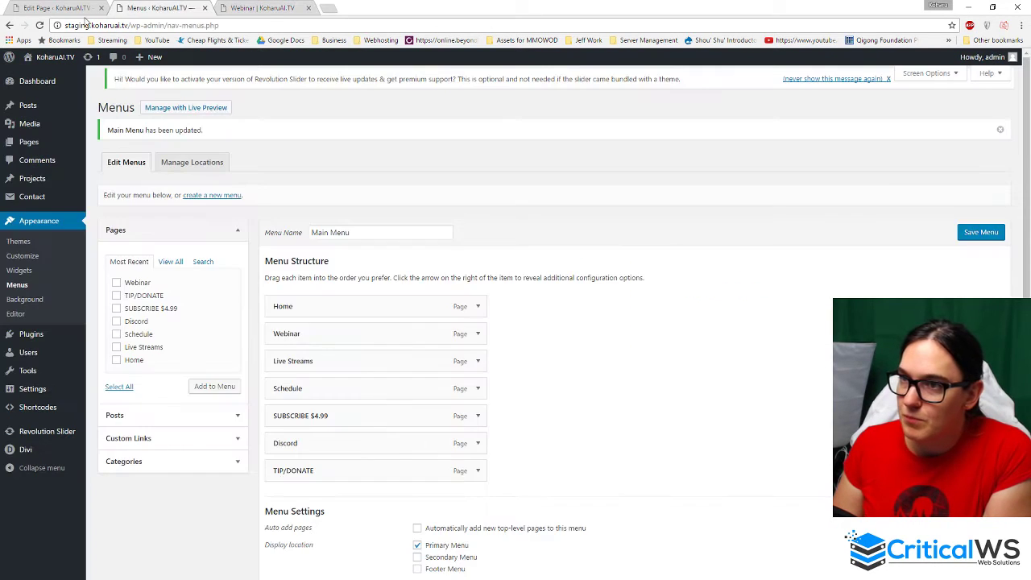
left_click(44, 7)
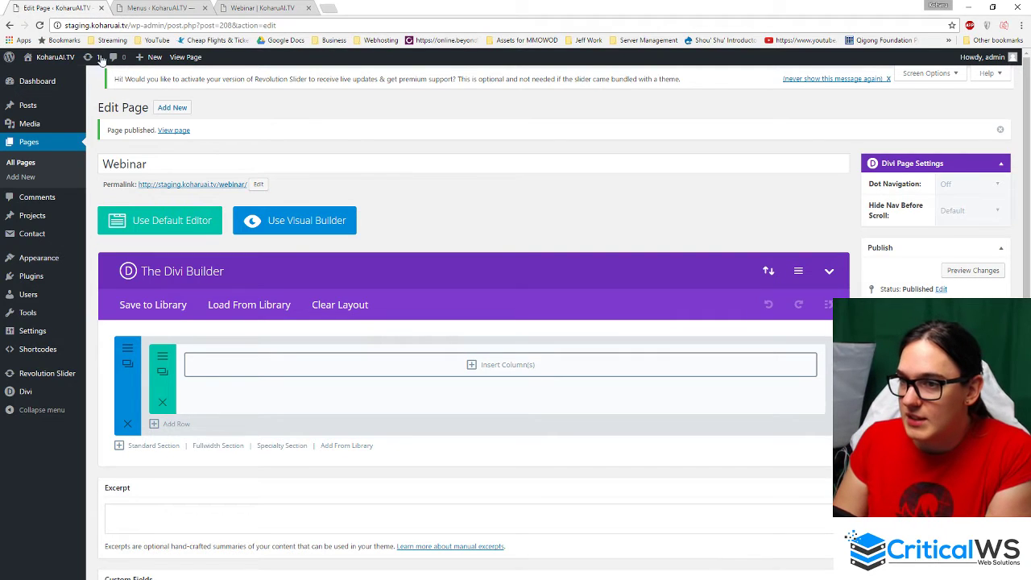
left_click(25, 162)
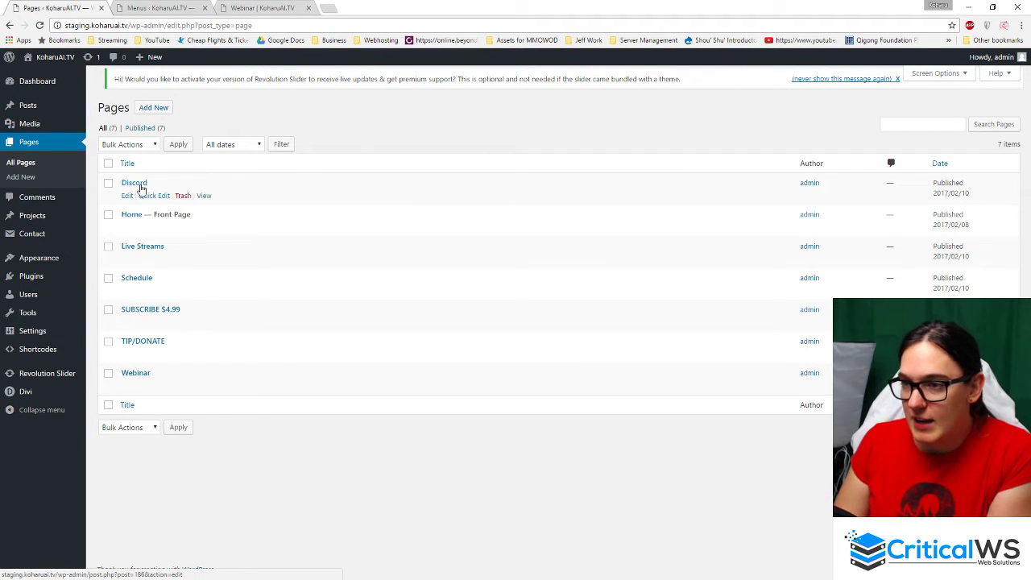
left_click_drag(202, 216, 166, 216)
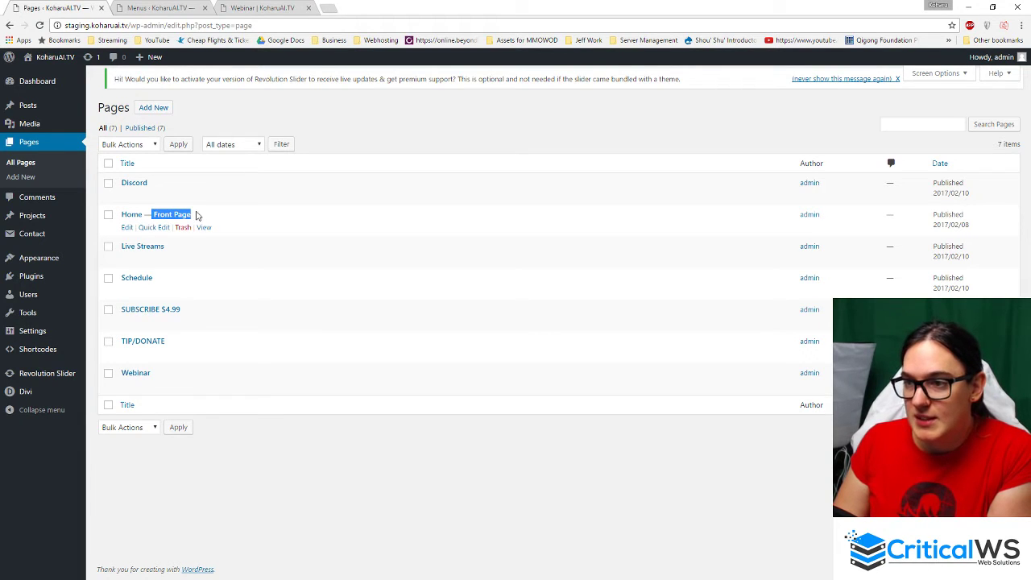
left_click(247, 6)
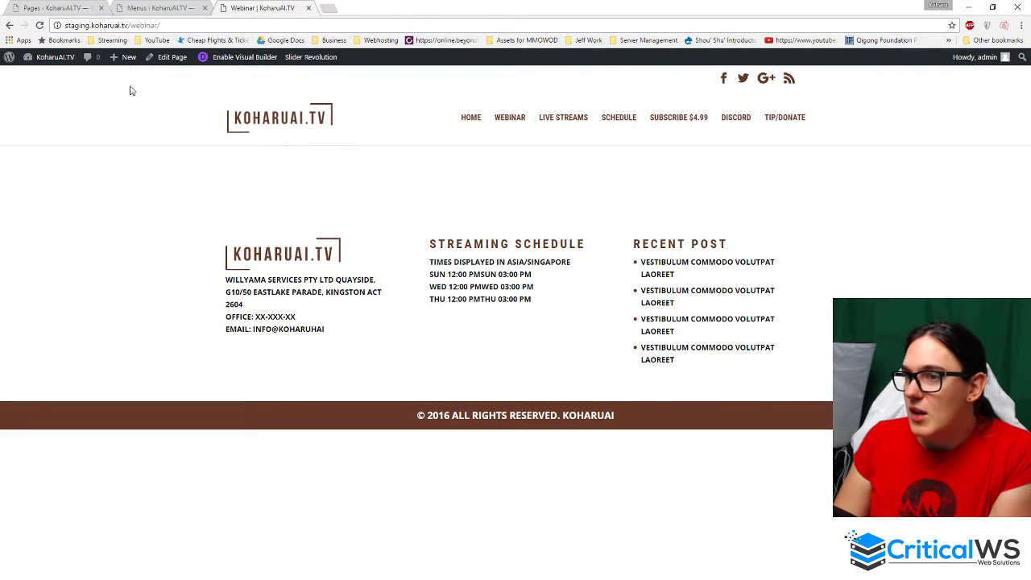
left_click(470, 119)
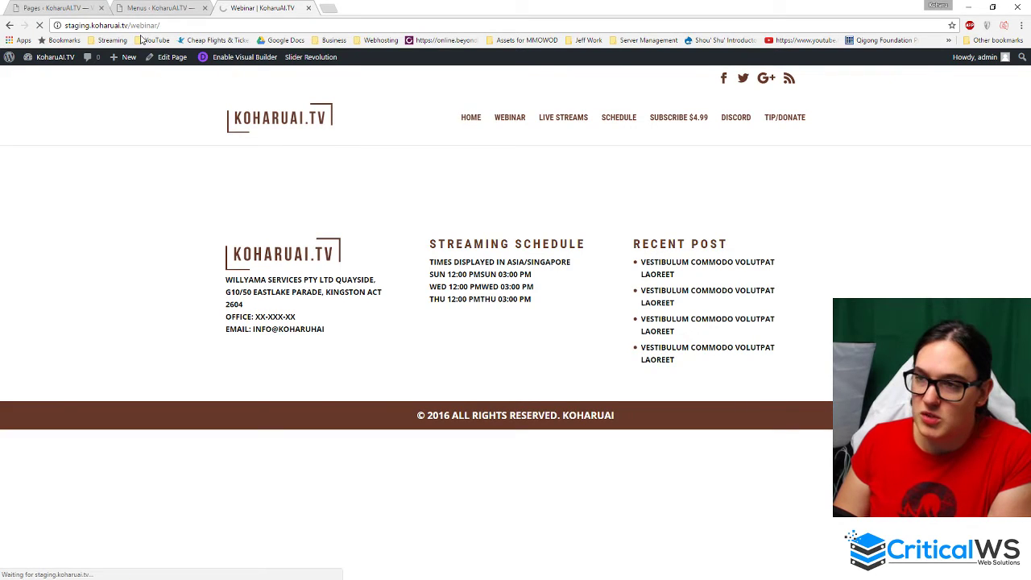
left_click(150, 26)
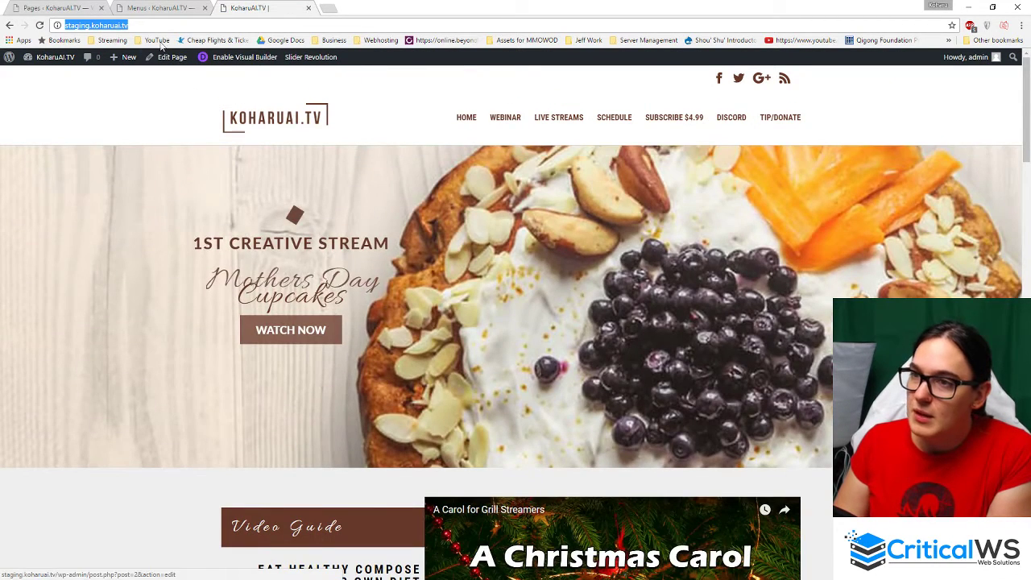
left_click(54, 6)
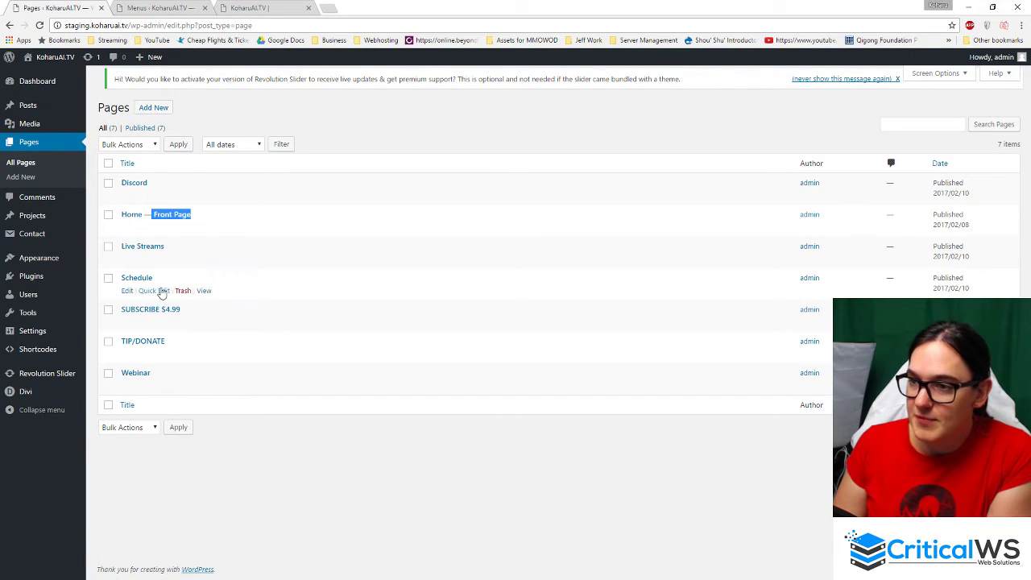
left_click(357, 138)
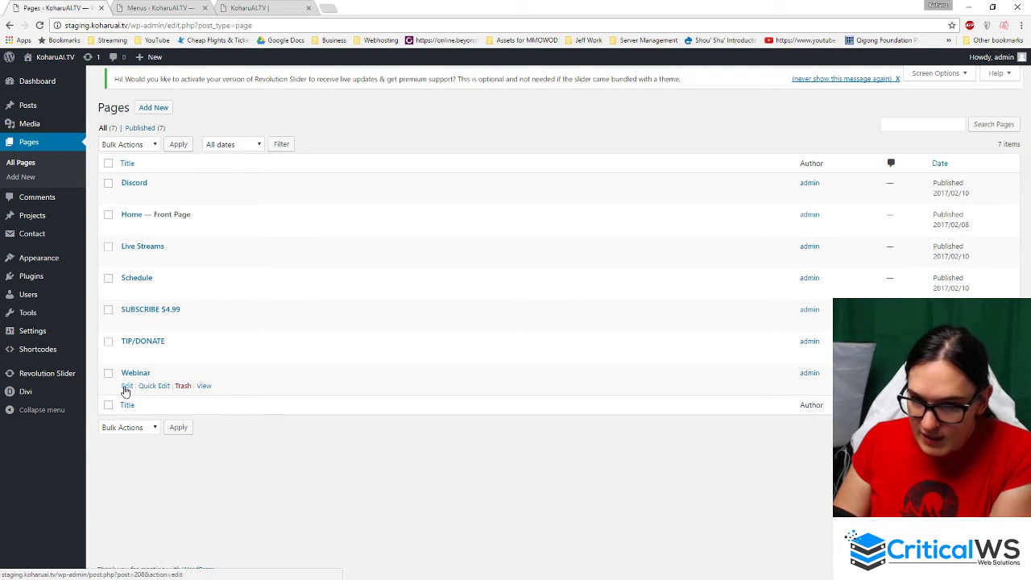
left_click(127, 387)
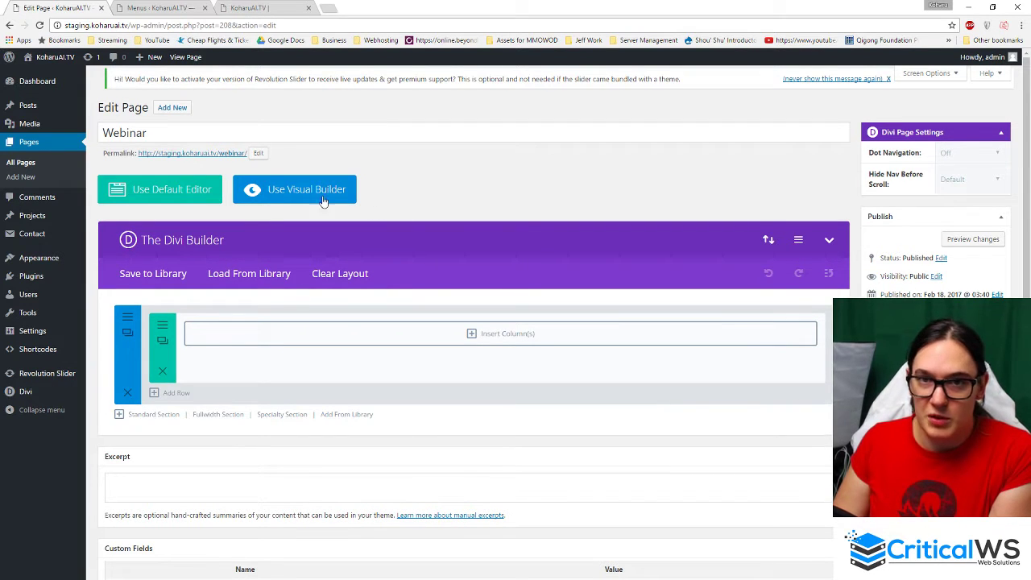
- Bring up the Insert Columns layout choices for the empty row on the Webinar page
scroll(242, 330, "down", 1)
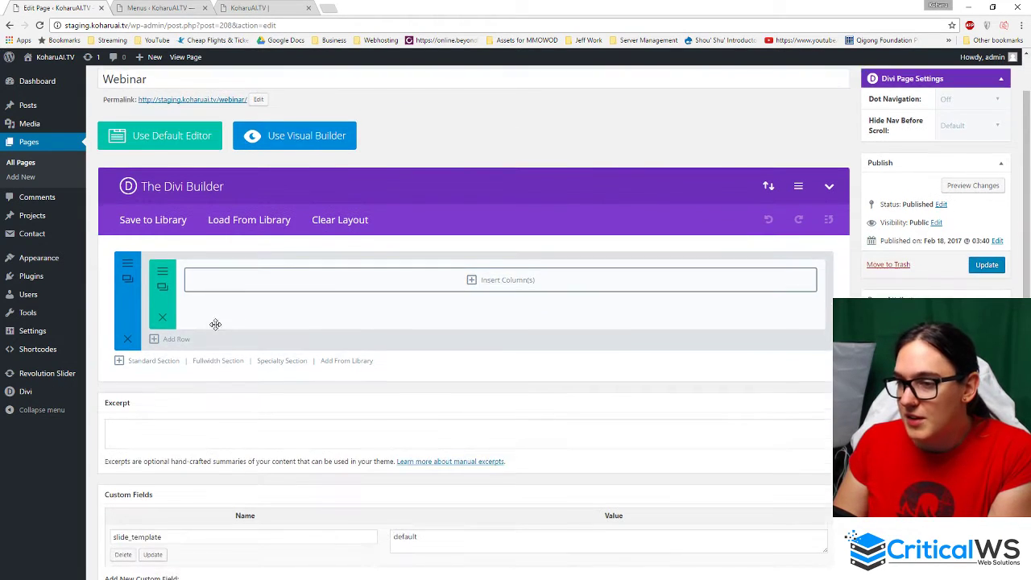
scroll(215, 324, "down", 1)
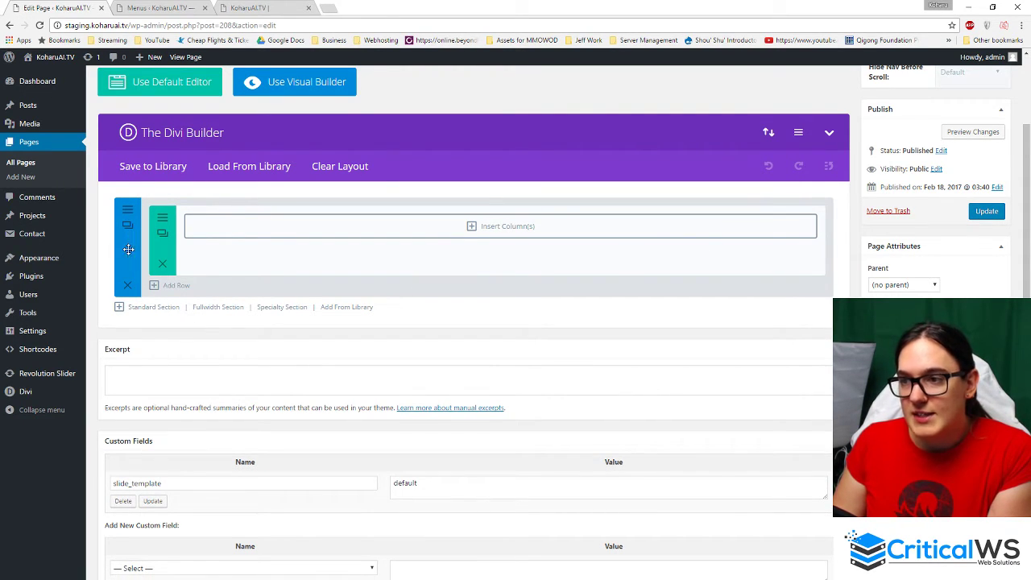
mouse_move(128, 250)
left_mouse_down()
mouse_move(123, 242)
mouse_move(127, 275)
mouse_move(125, 256)
left_mouse_up()
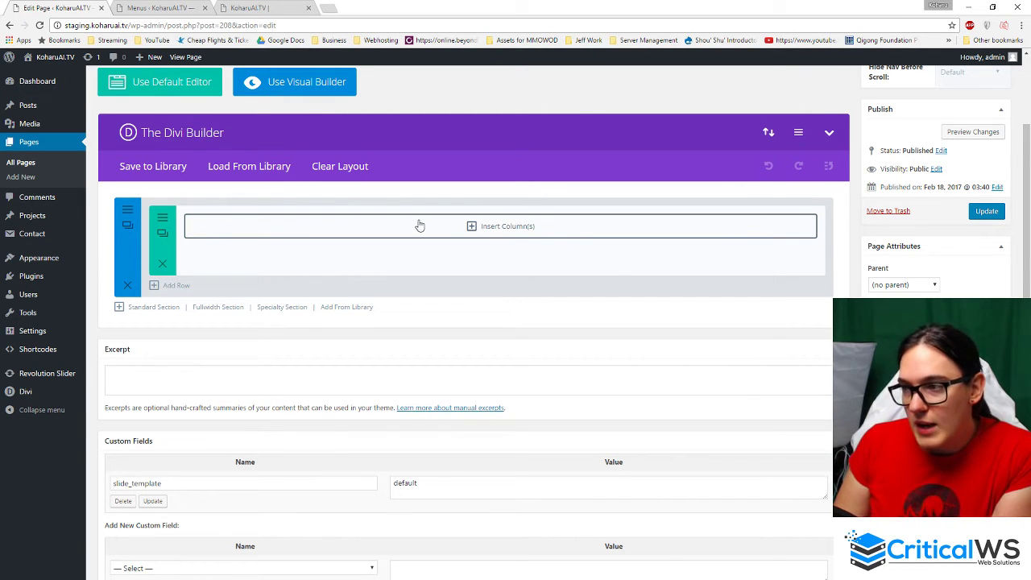
left_click(504, 236)
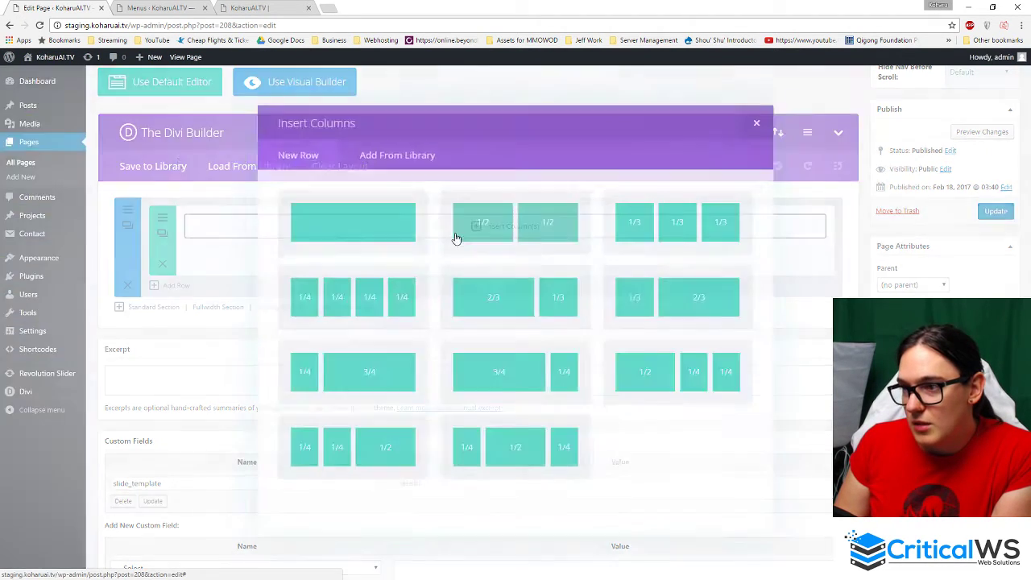
left_click(766, 115)
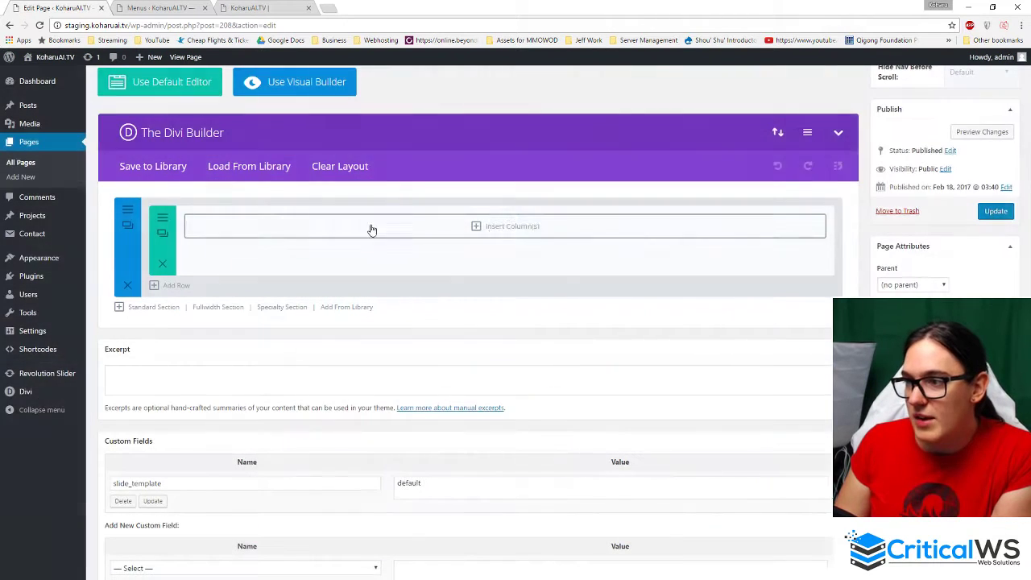
left_click(519, 234)
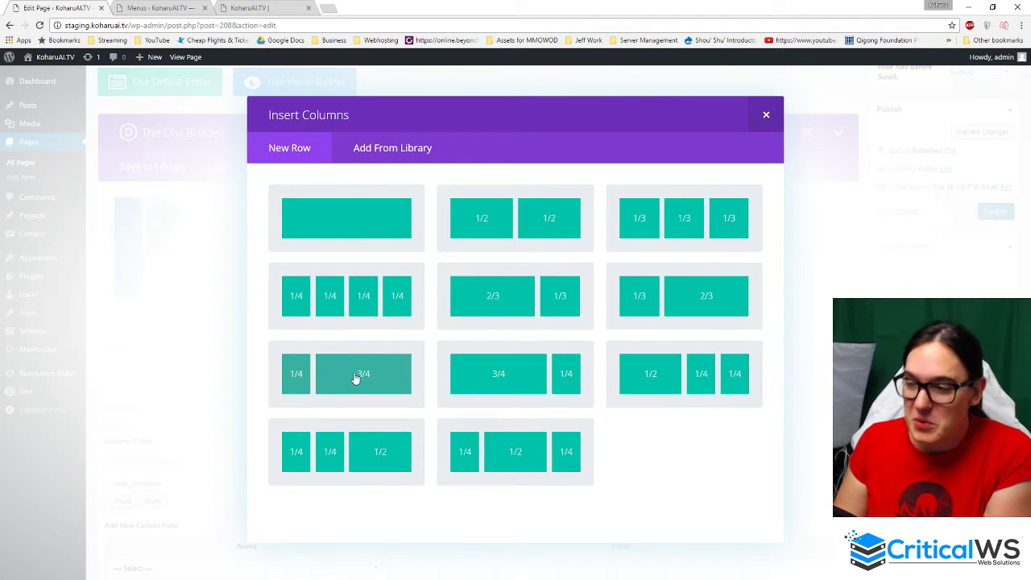
- Add a single full-width, one-column row to the Webinar page layout
right_click(486, 381)
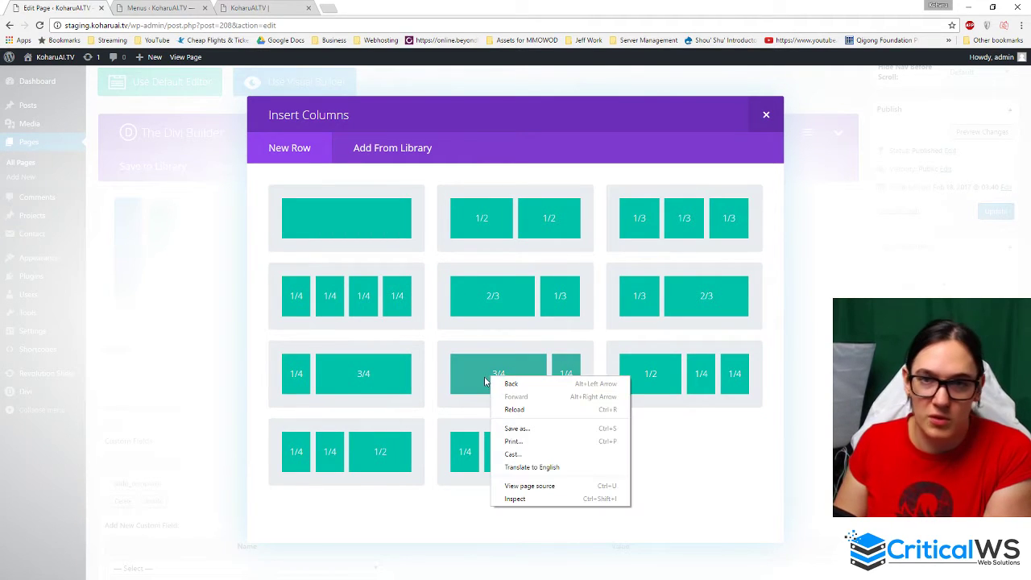
left_click(713, 450)
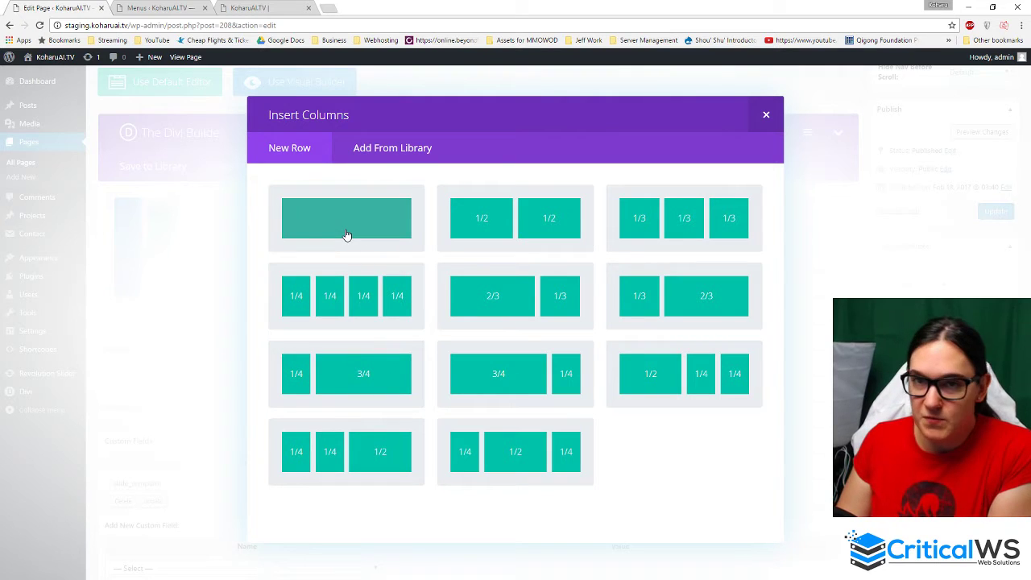
left_click(319, 224)
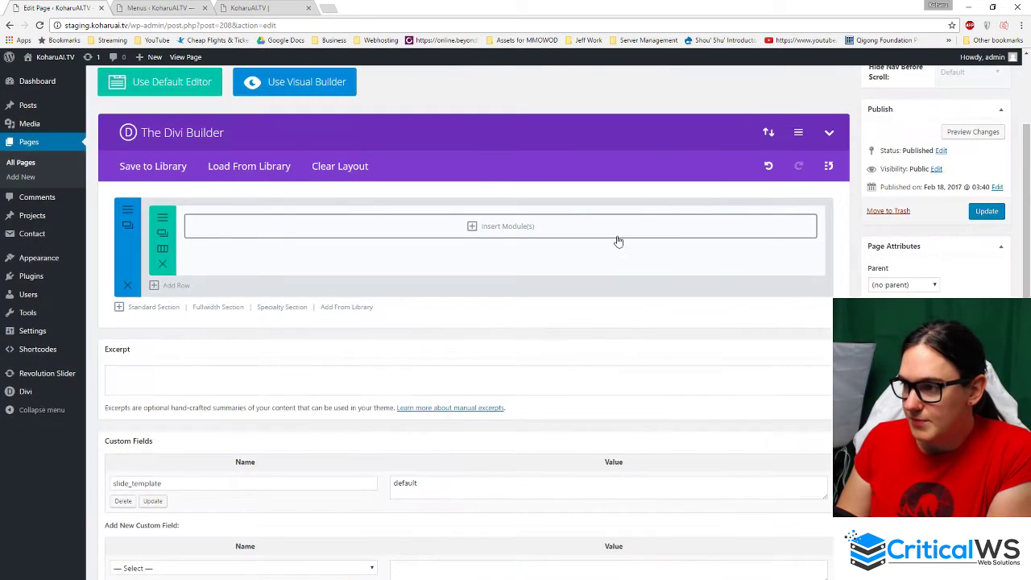
- Add a Text module reading 'Hello welcome to the webinar.' to the new row
left_click(497, 231)
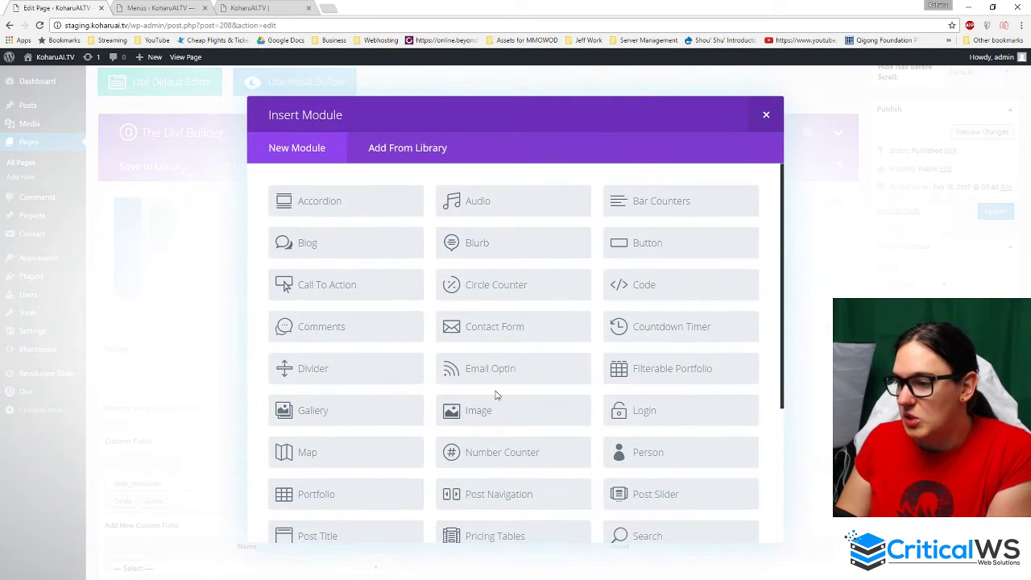
scroll(408, 396, "down", 2)
scroll(419, 396, "up", 2)
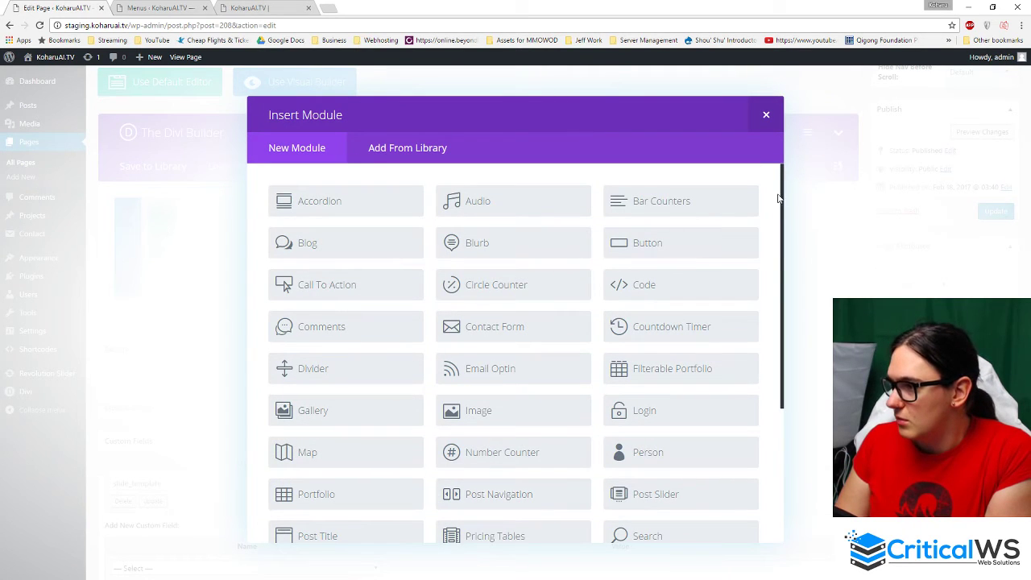
left_click_drag(786, 202, 763, 424)
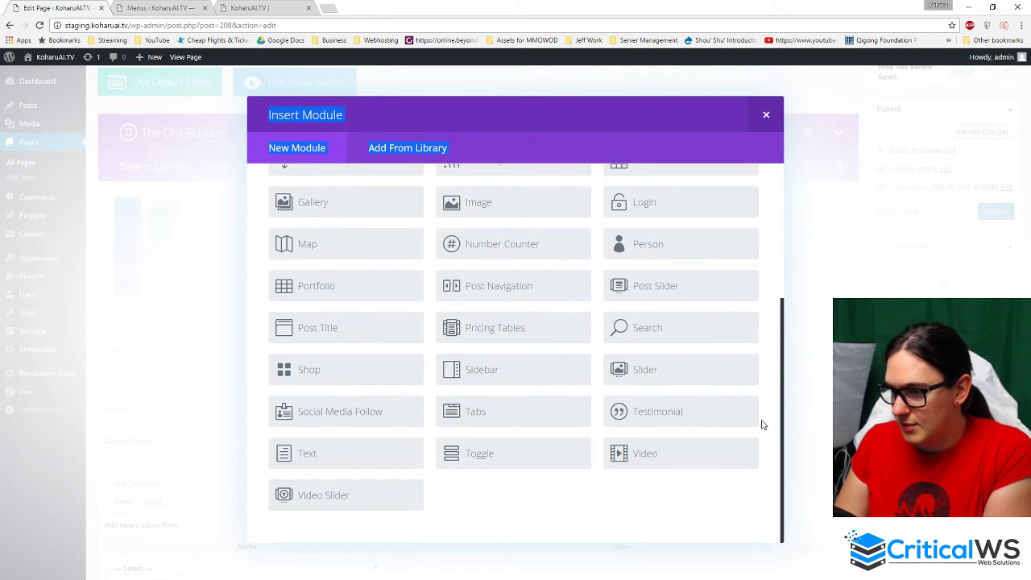
left_click(332, 467)
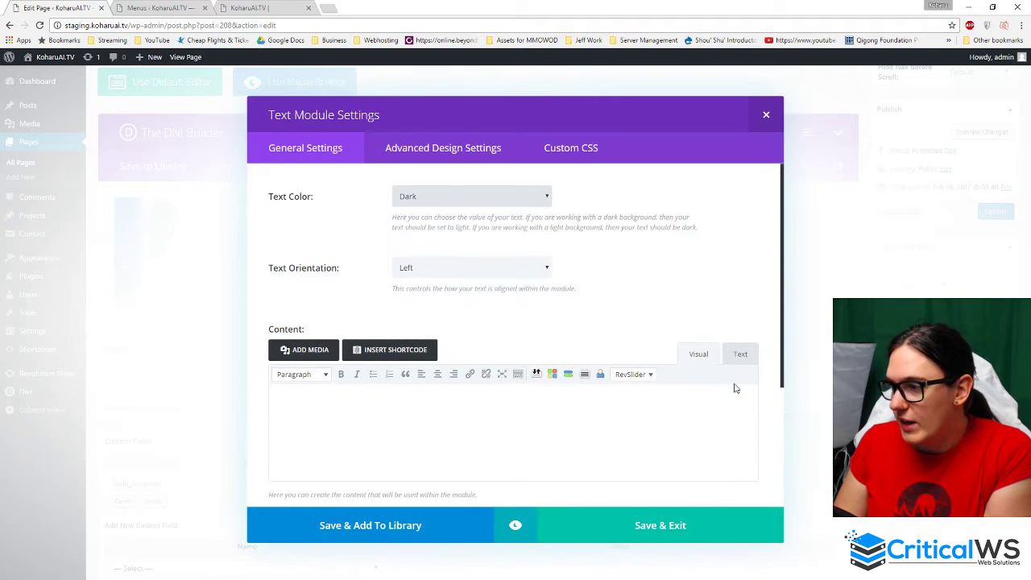
left_click(494, 421)
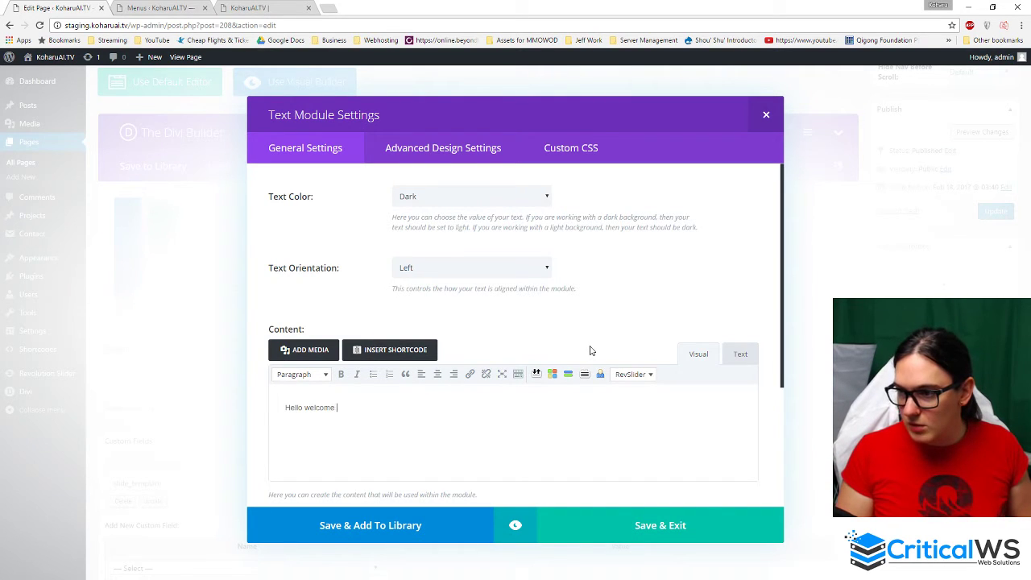
type("Hello welcome to the webinar.")
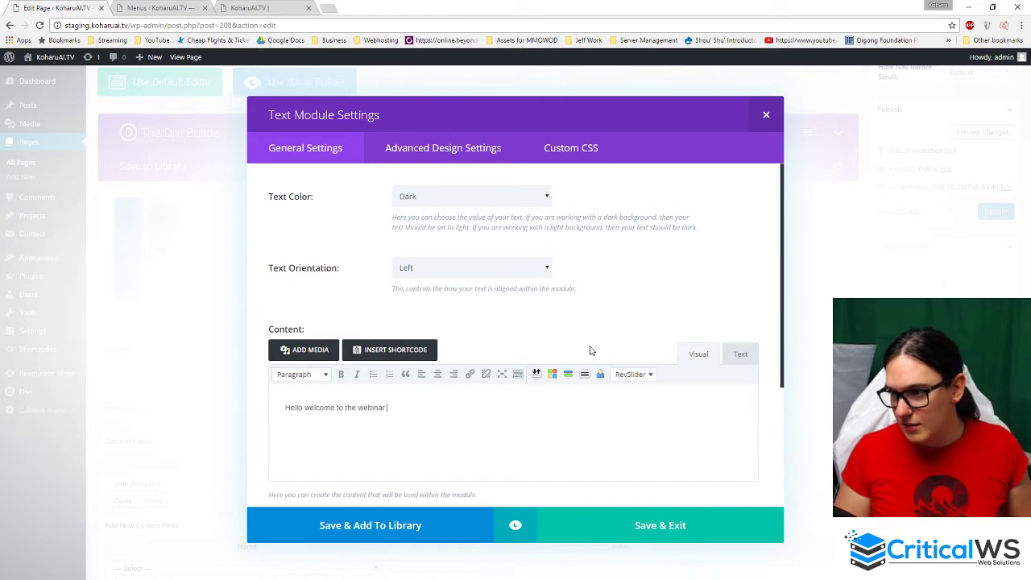
left_click(641, 535)
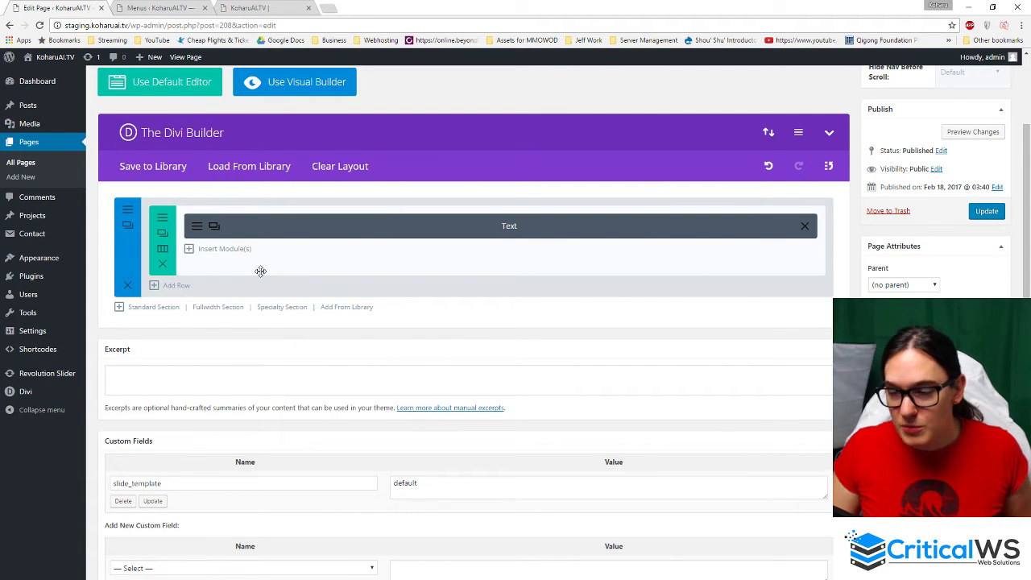
- Update the Webinar page and verify the welcome text appears on the live site
left_click(984, 214)
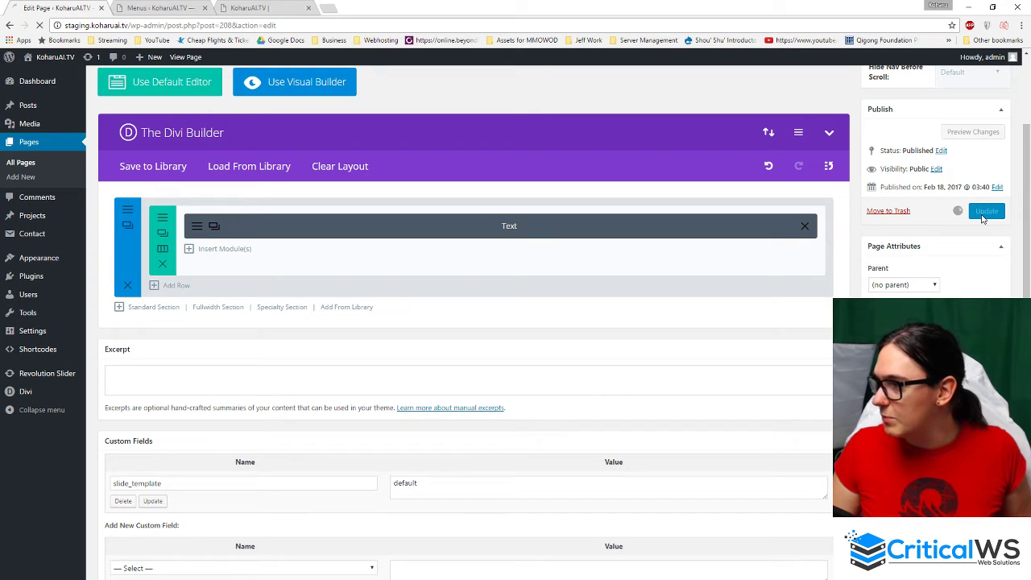
left_click(251, 8)
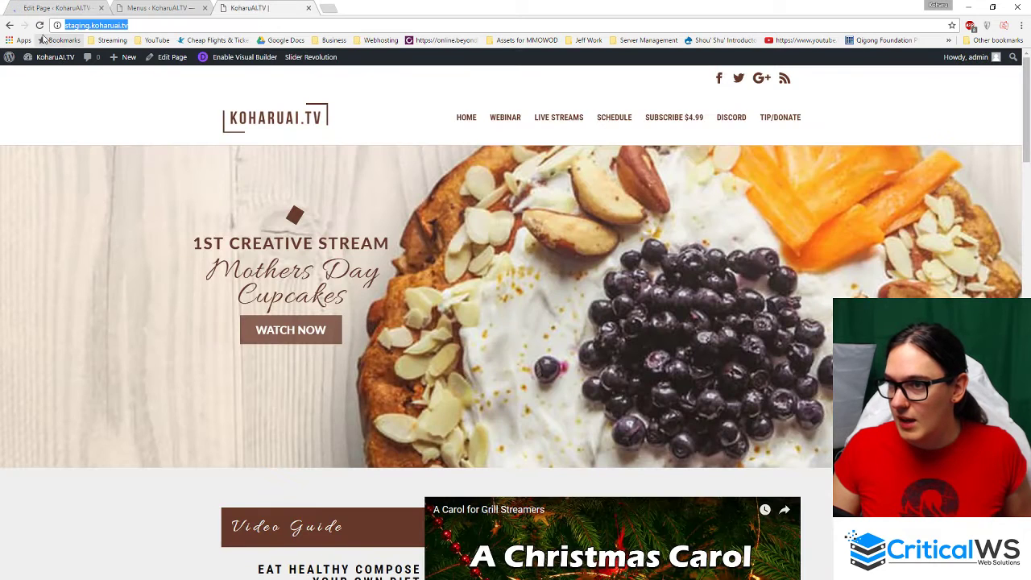
left_click(503, 121)
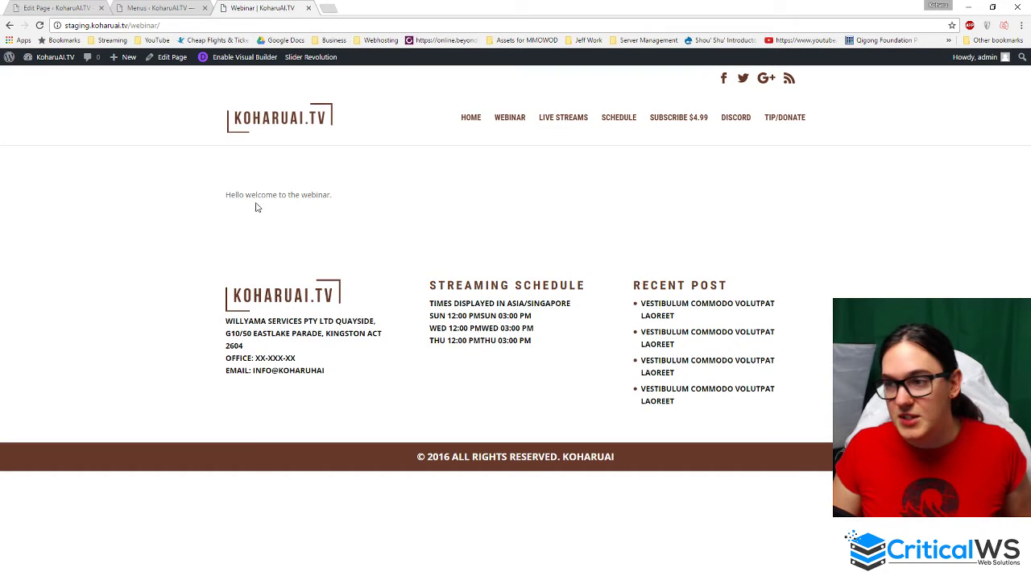
left_click_drag(367, 196, 166, 201)
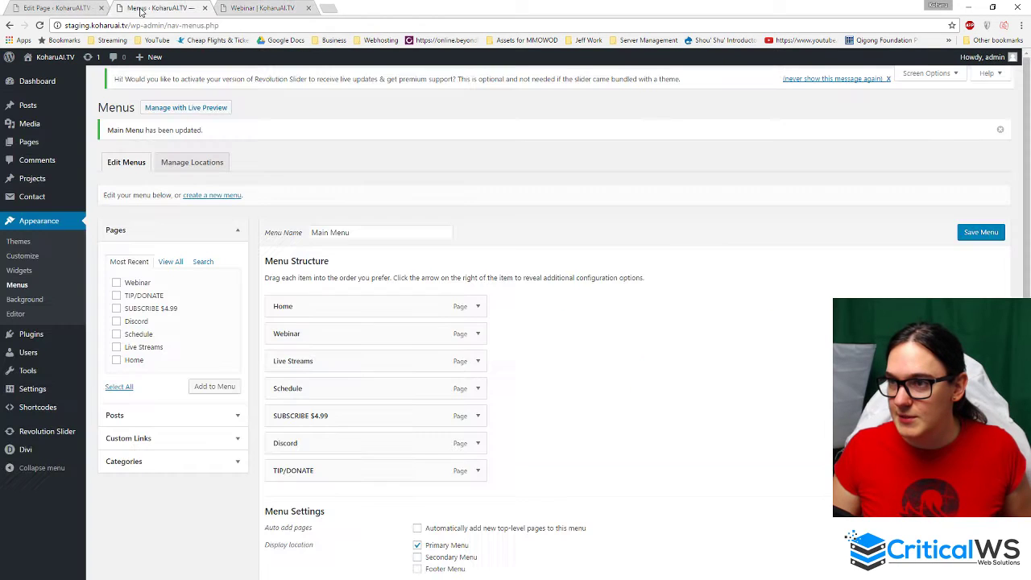
- Back in the Webinar page editor, add another row to the section
left_click(142, 8)
left_click(66, 7)
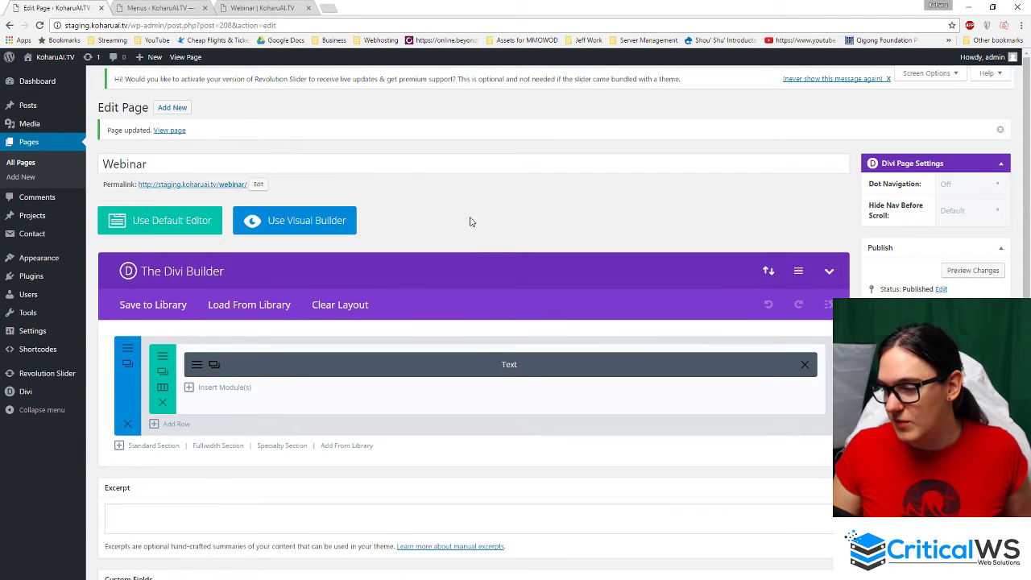
scroll(258, 419, "down", 3)
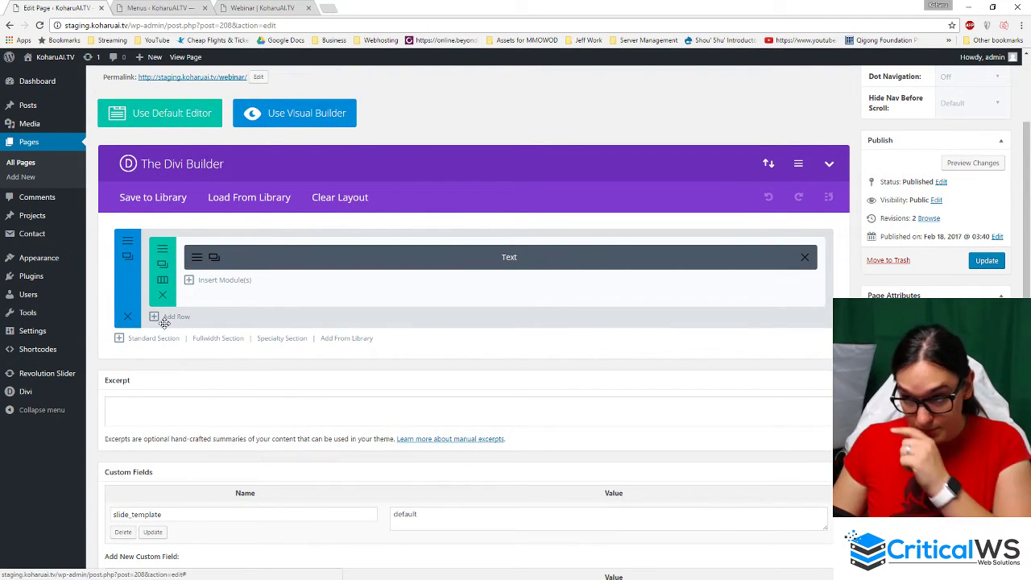
left_click(176, 318)
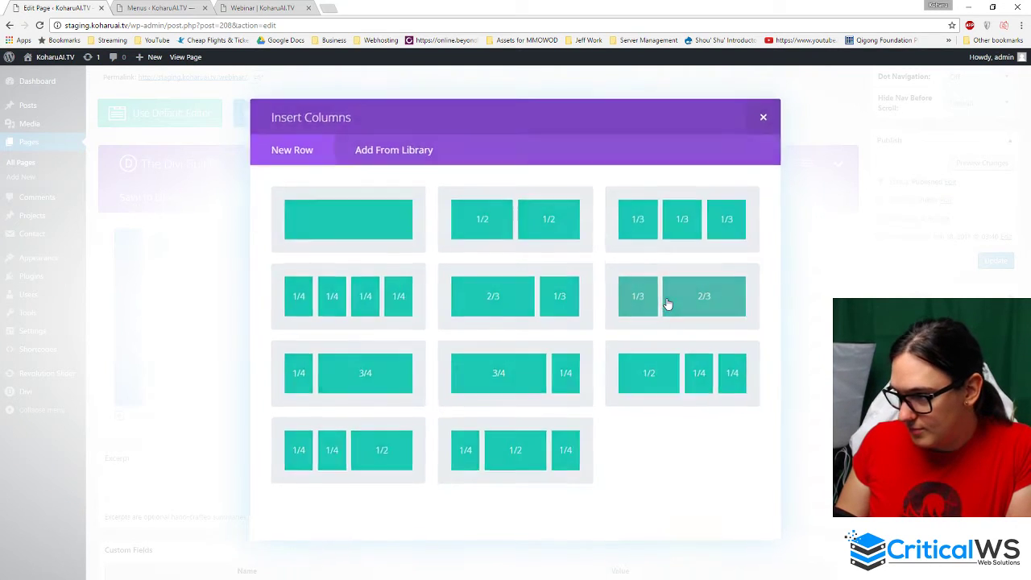
- Give the new row a 1/3 + 2/3 layout and add an Image module to the narrow column
left_click(668, 300)
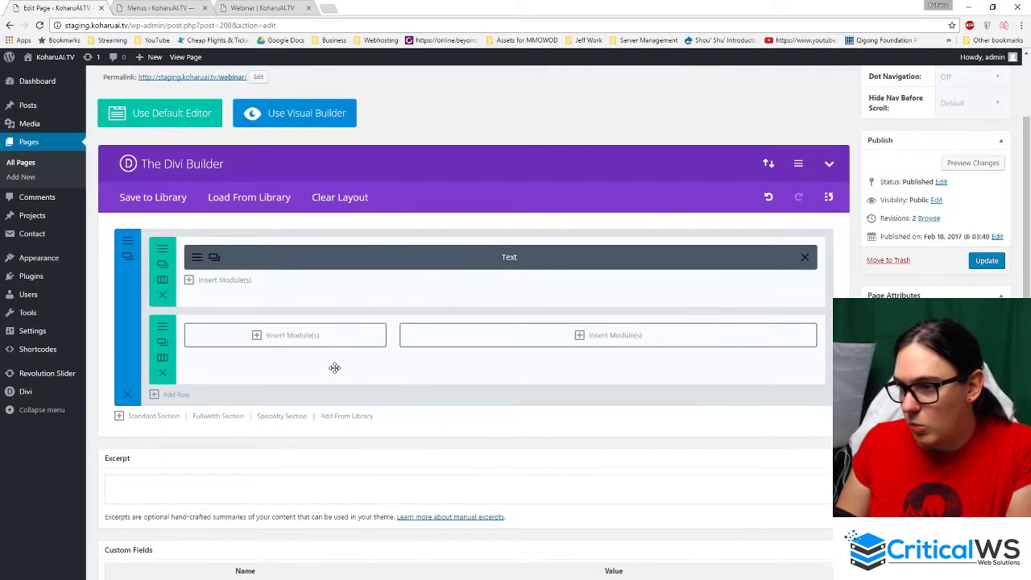
left_click(293, 336)
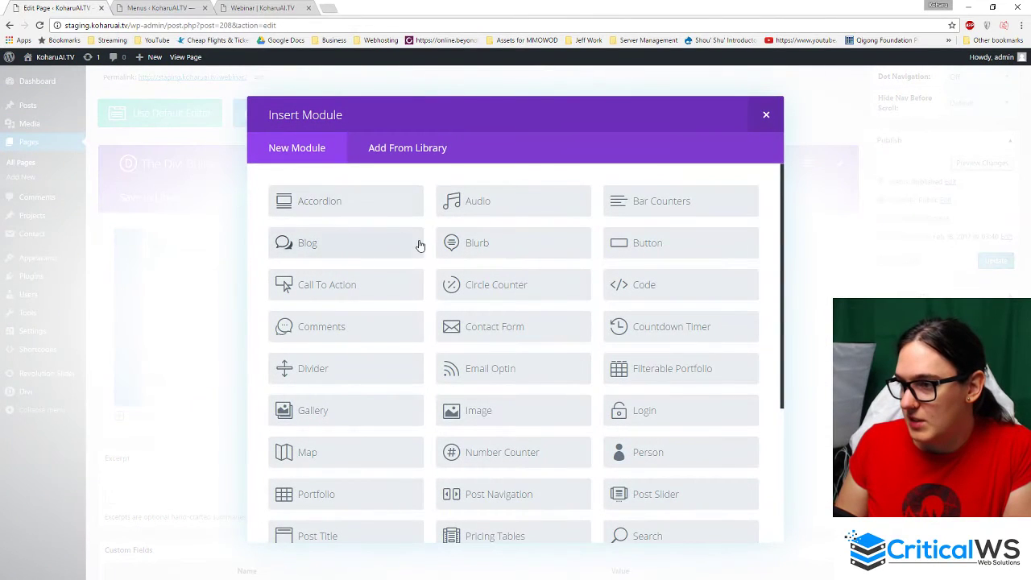
left_click(498, 411)
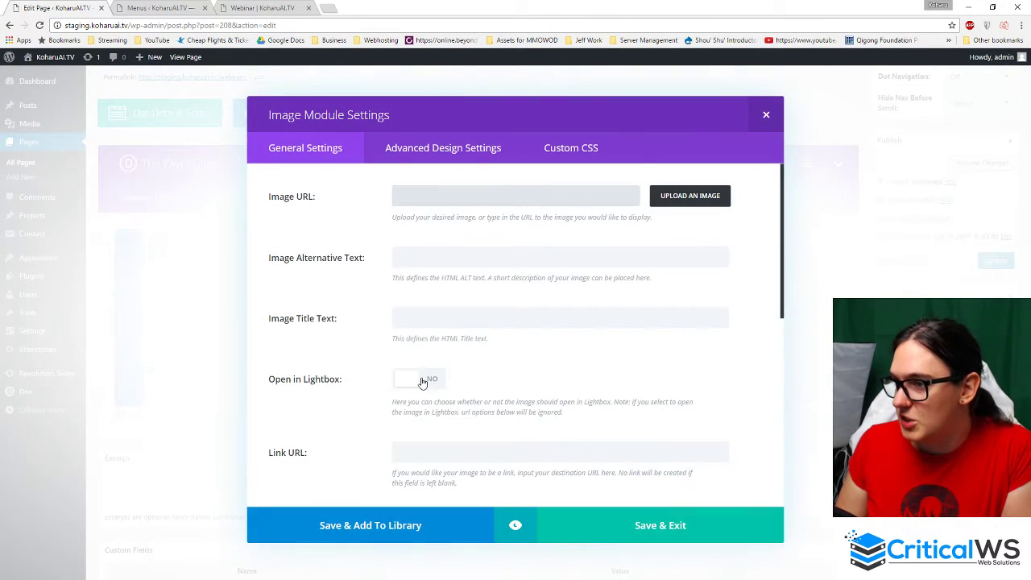
- Upload 26Dtr8Us.jpg as the module's image, insert it, and save the Image module
left_click(698, 202)
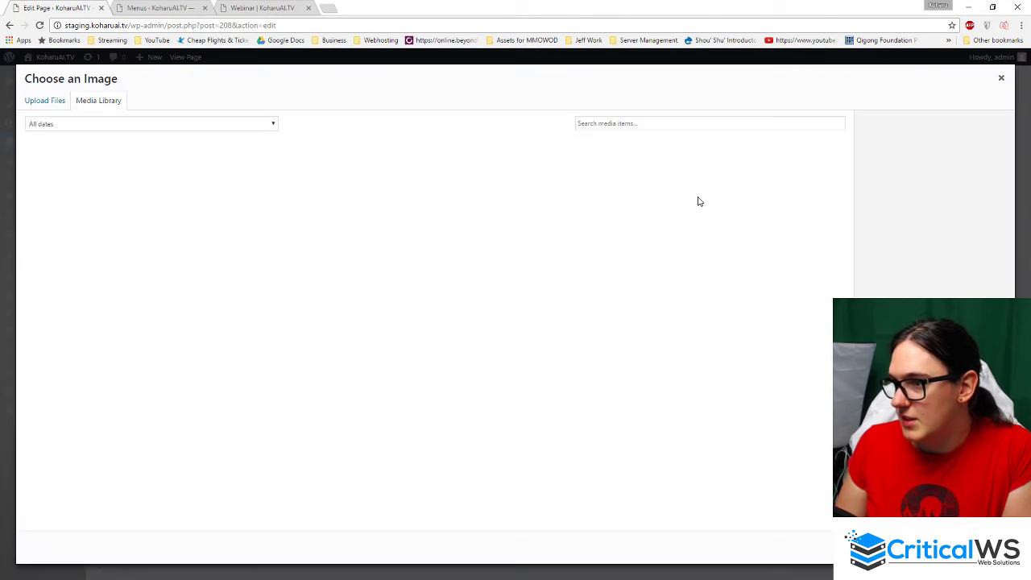
left_click(46, 103)
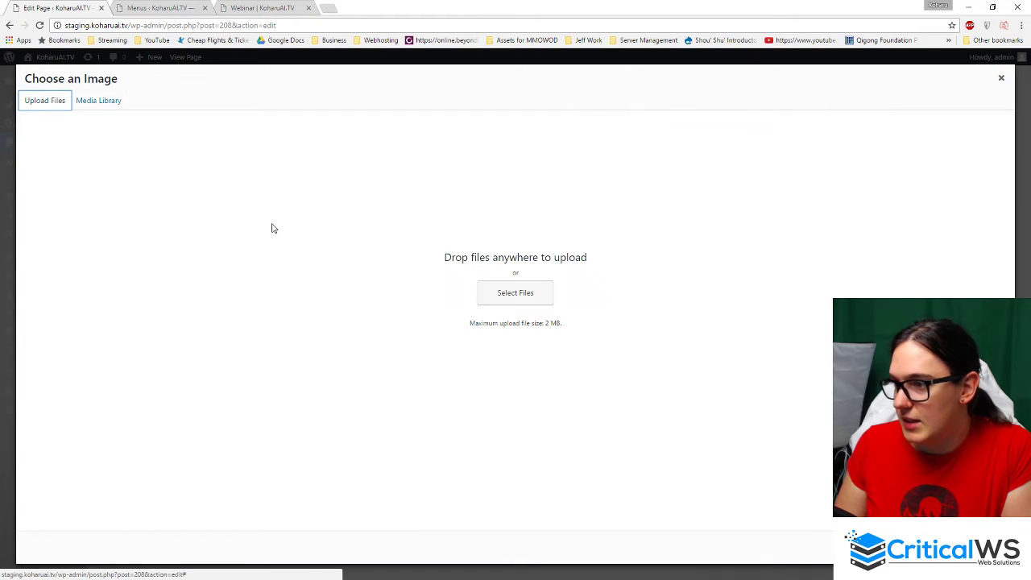
left_click(534, 295)
left_click_drag(281, 18, 0, 20)
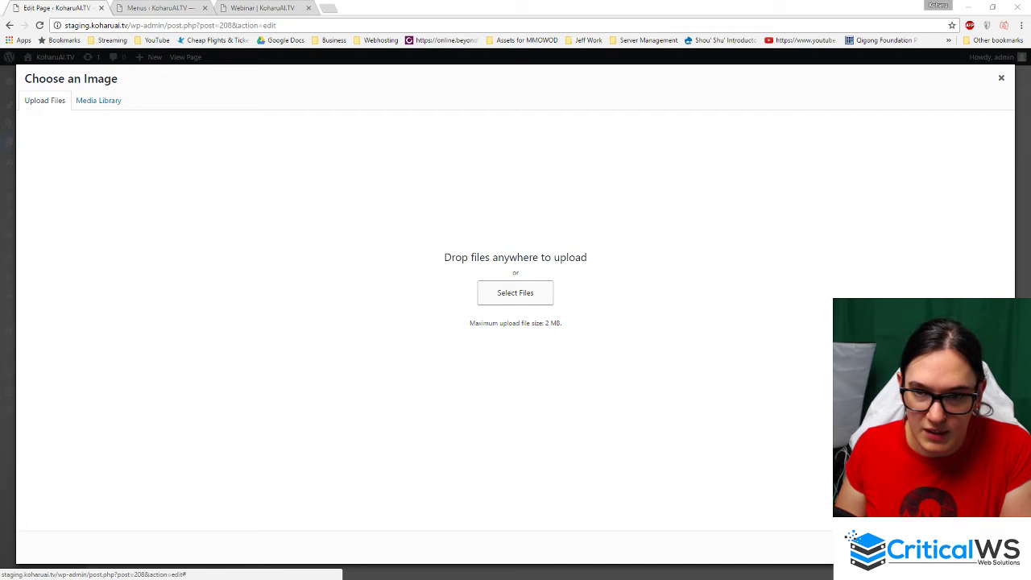
left_click_drag(0, 113, 357, 101)
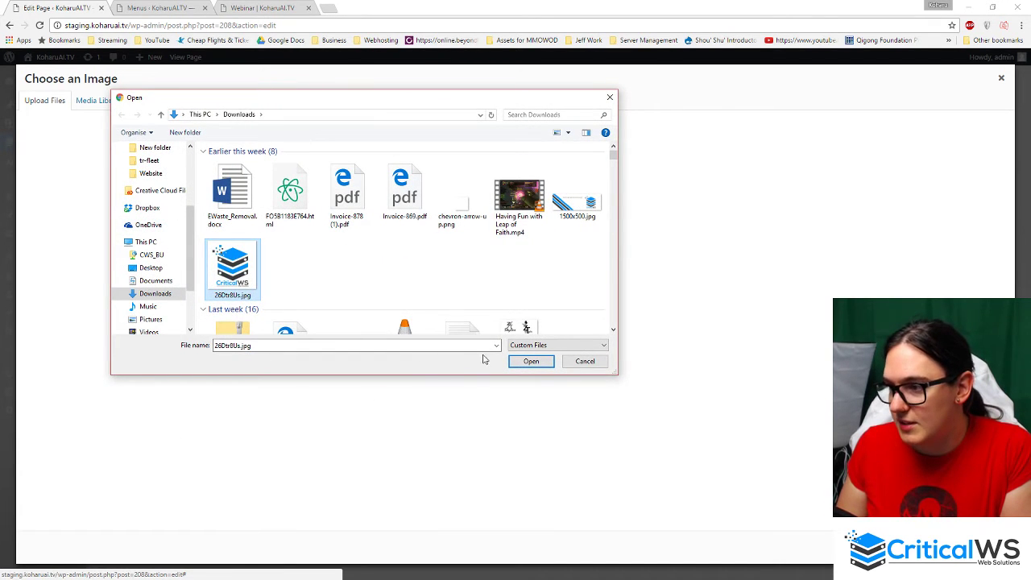
left_click(531, 360)
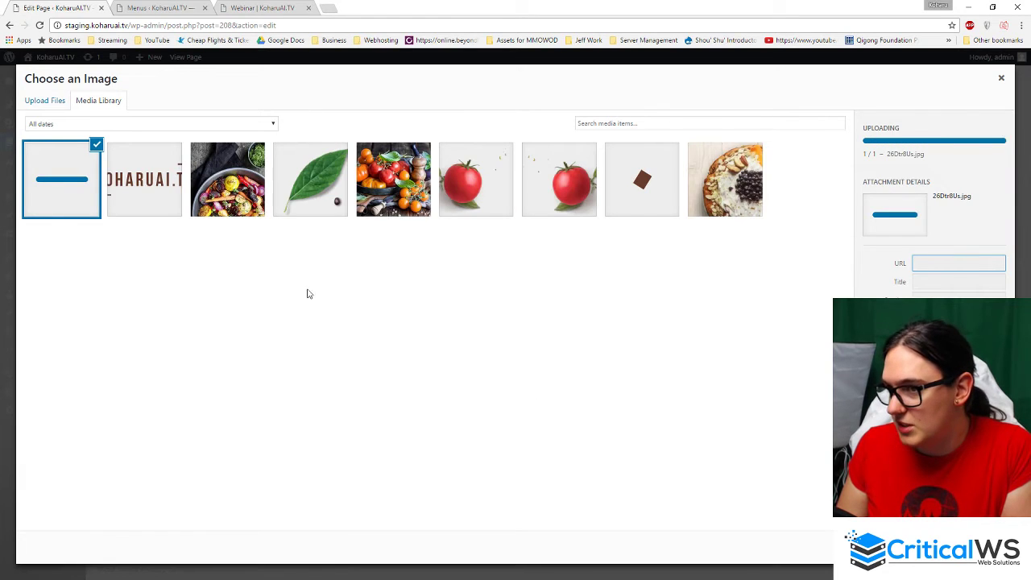
left_click(973, 547)
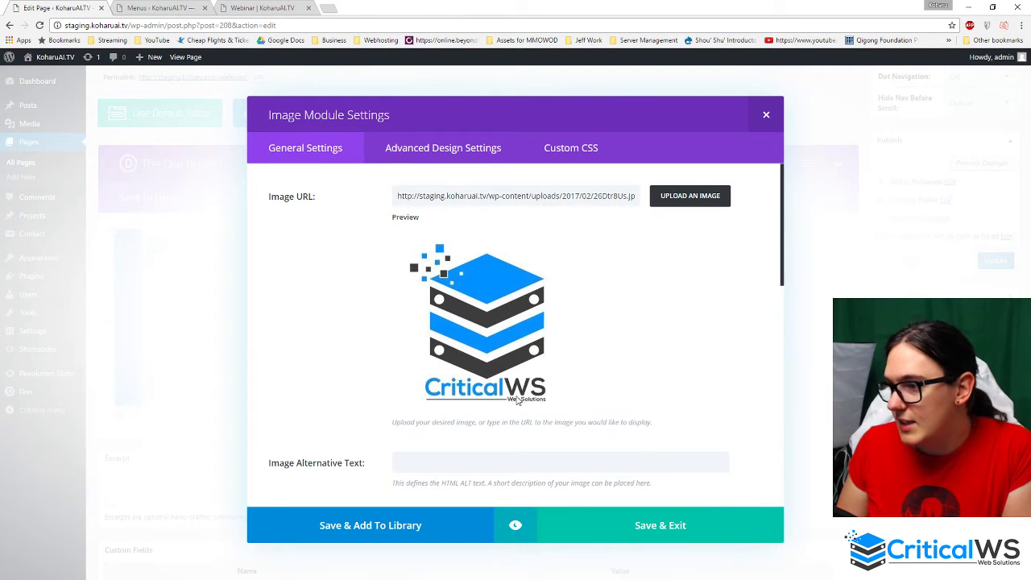
left_click(661, 528)
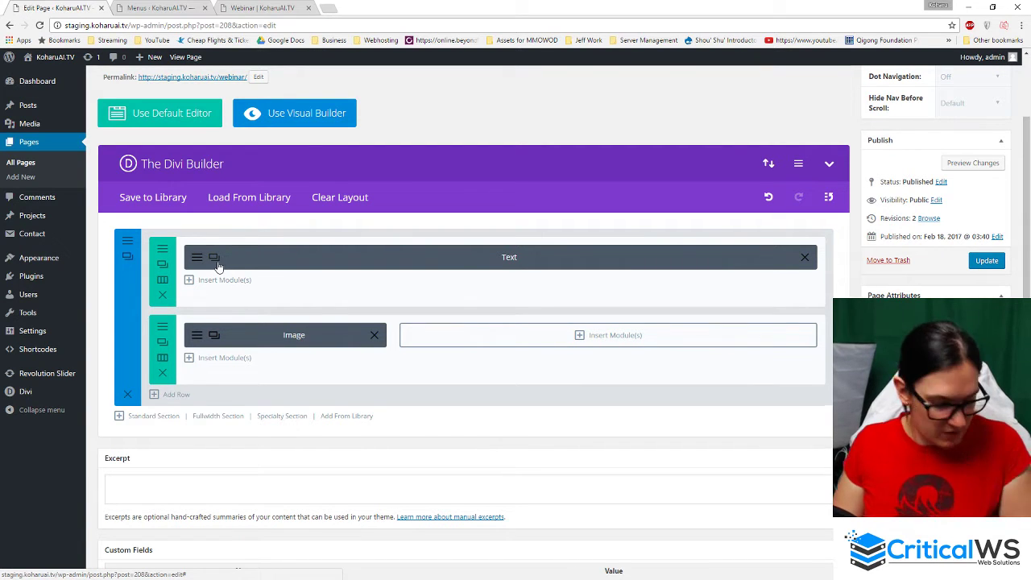
- Duplicate the welcome Text module and place the copy beside the Image in row two
scroll(218, 264, "up", 5)
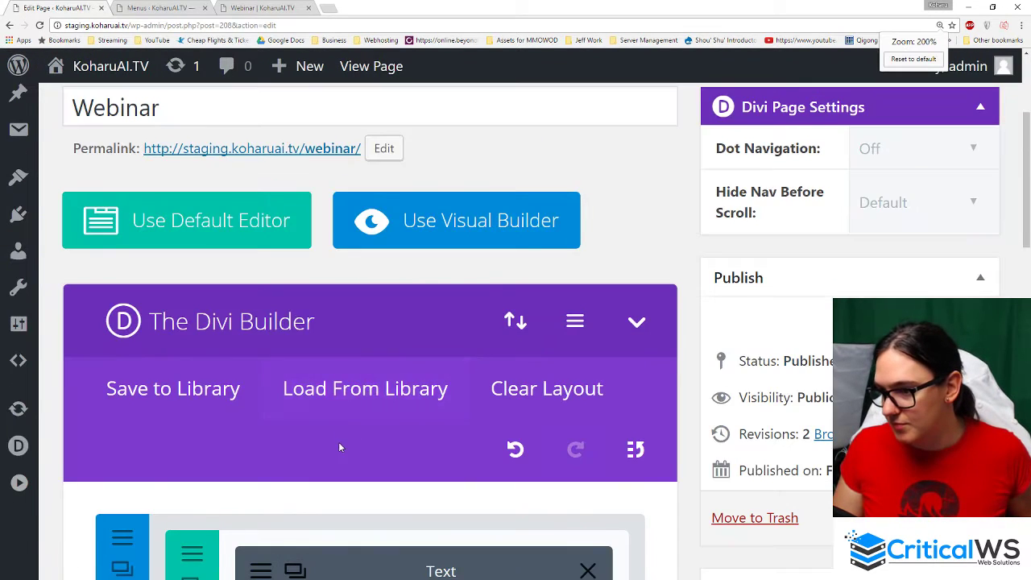
scroll(341, 449, "down", 3)
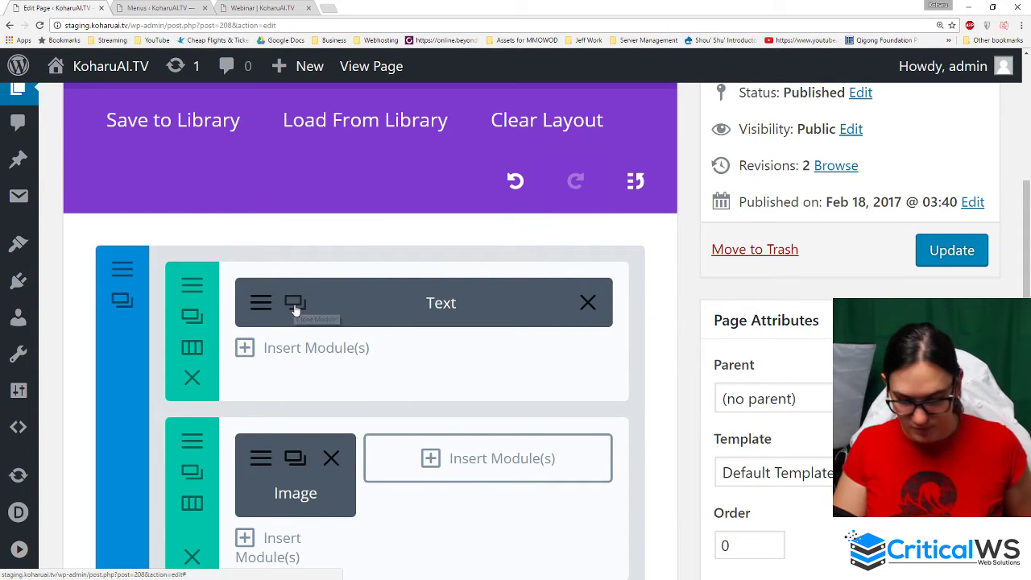
key("ctrl+0")
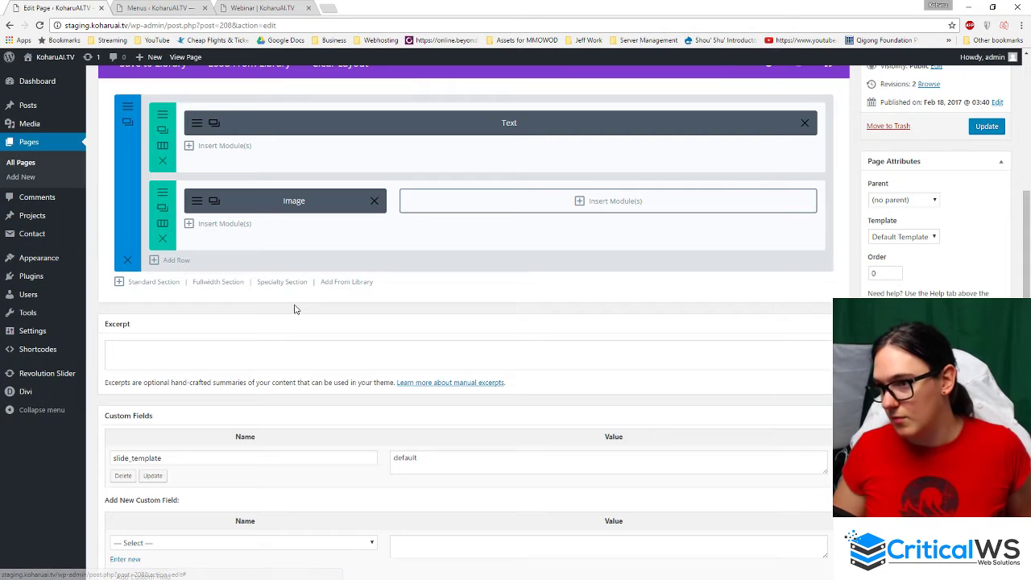
left_click(211, 126)
scroll(440, 221, "up", 1)
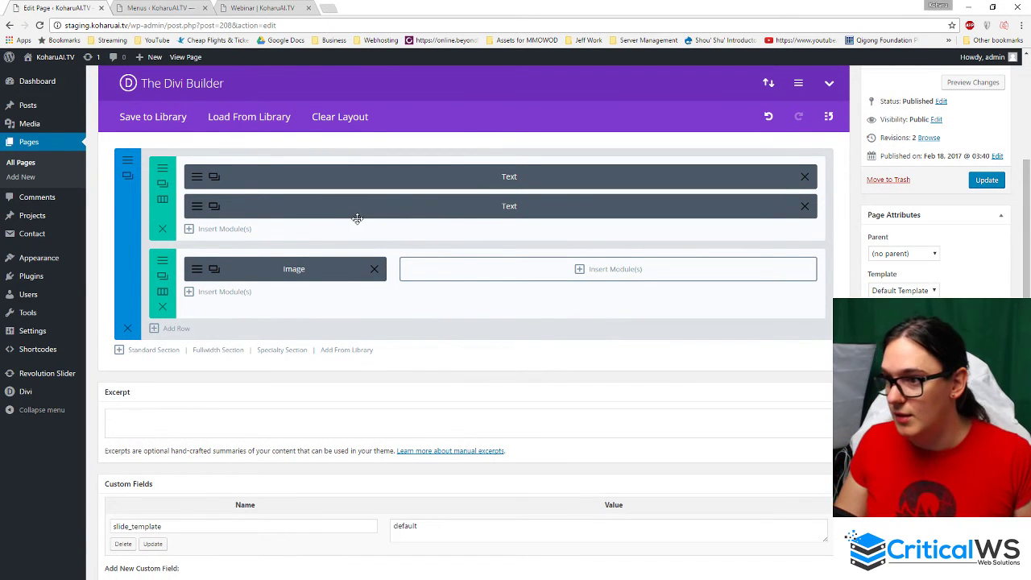
left_click_drag(350, 208, 512, 265)
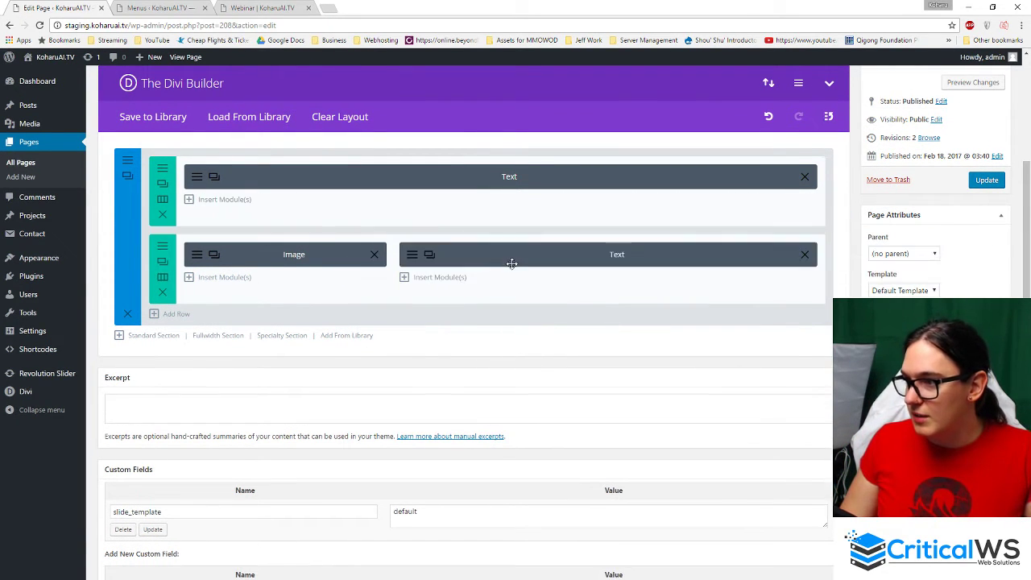
scroll(658, 284, "up", 2)
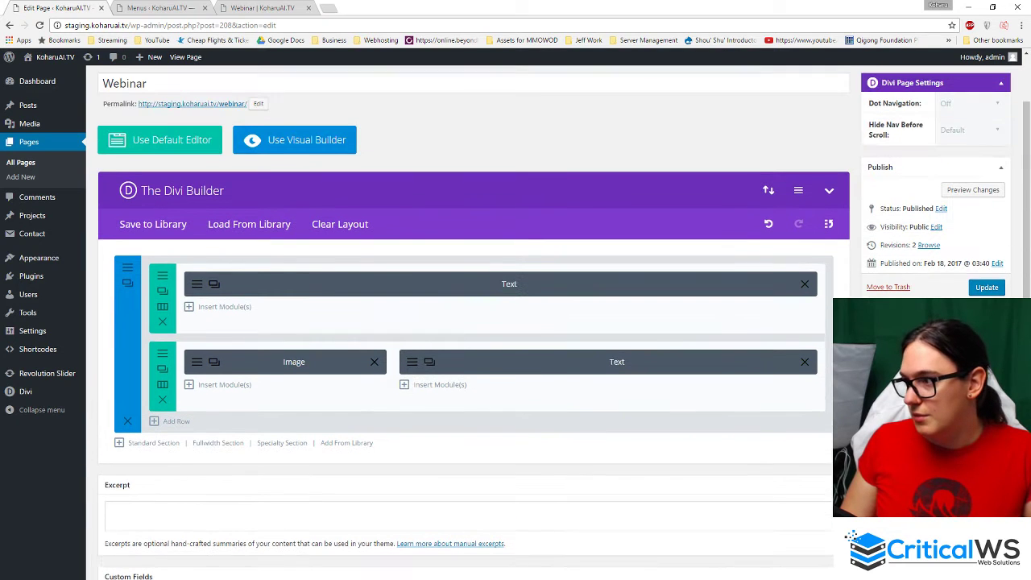
- Update the Webinar page and refresh its live view to load the saved changes
left_click(988, 287)
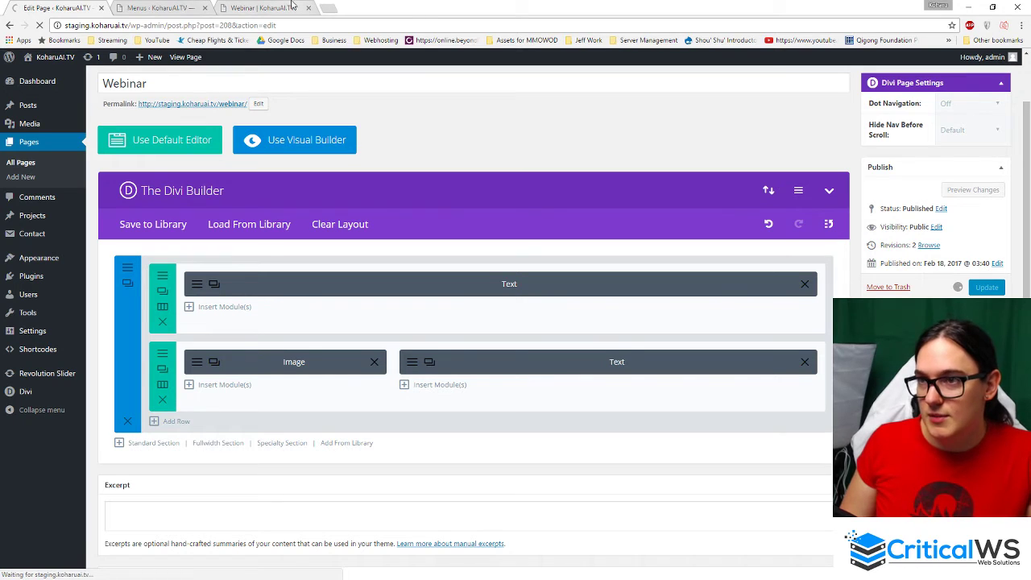
right_click(293, 7)
left_click(355, 25)
left_click(282, 8)
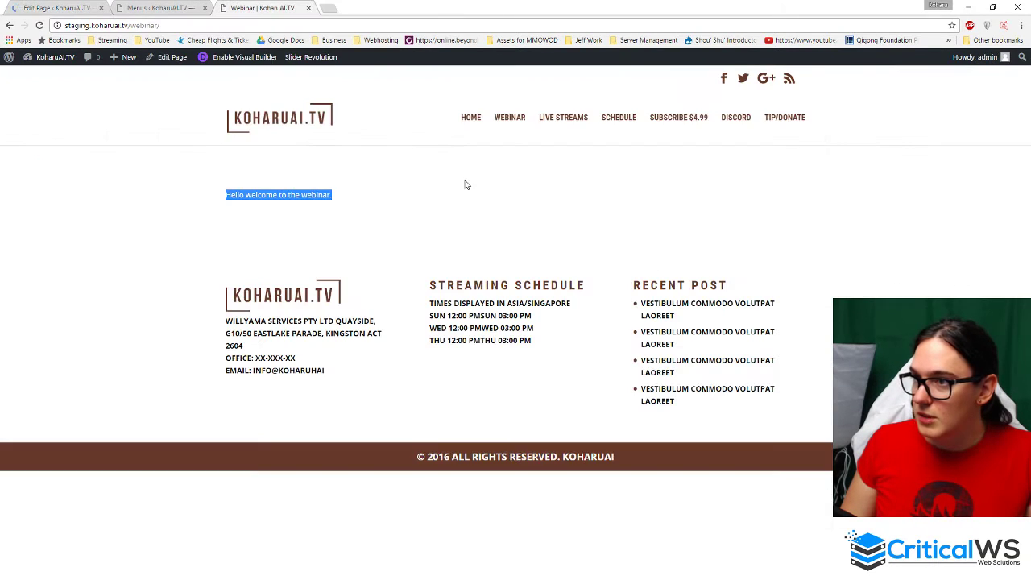
key("F5")
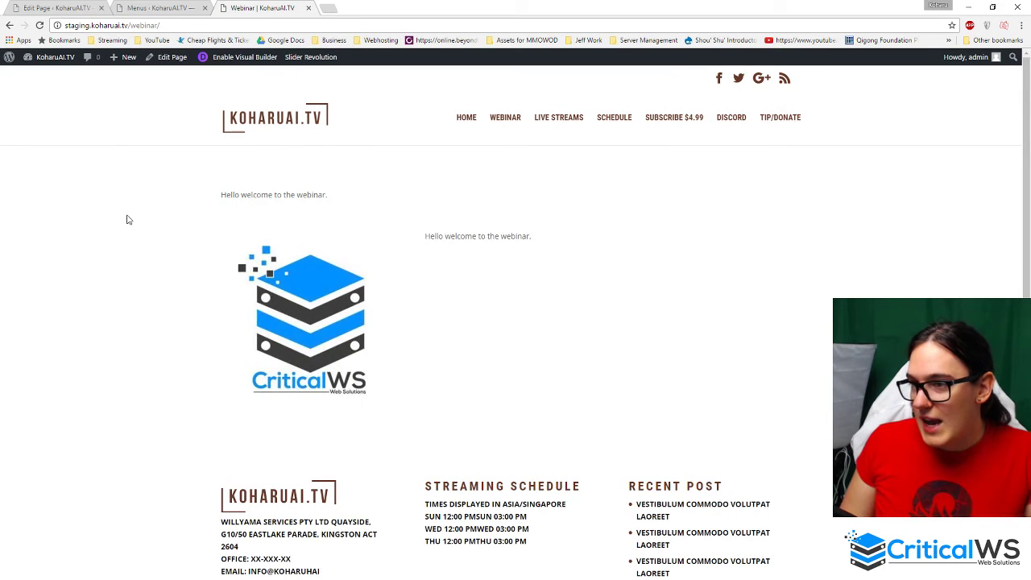
- Check the welcome text beside the CriticalWS logo on the live Webinar page
scroll(168, 262, "down", 2)
scroll(174, 272, "up", 2)
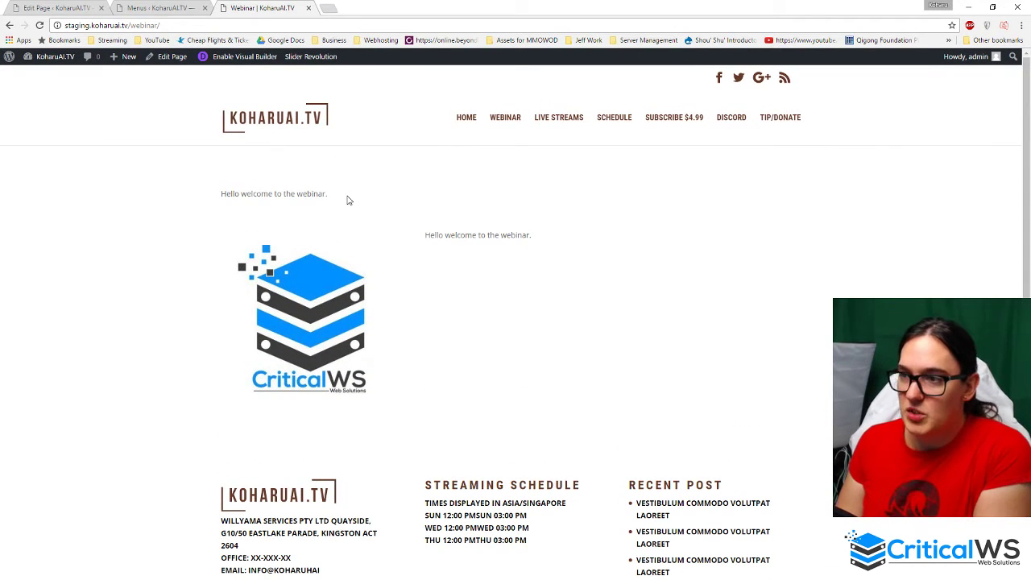
left_click_drag(347, 199, 201, 203)
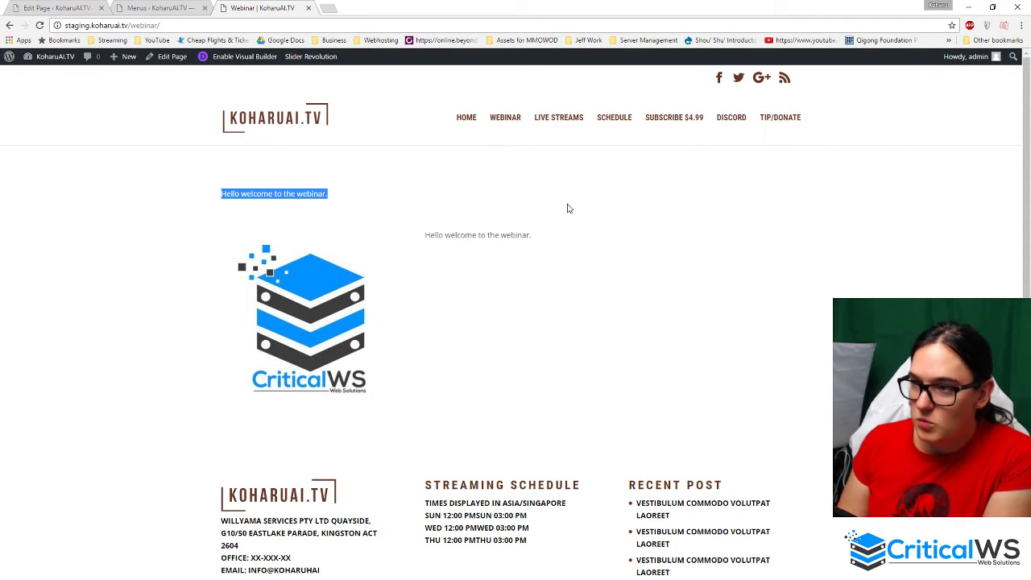
left_click(309, 196)
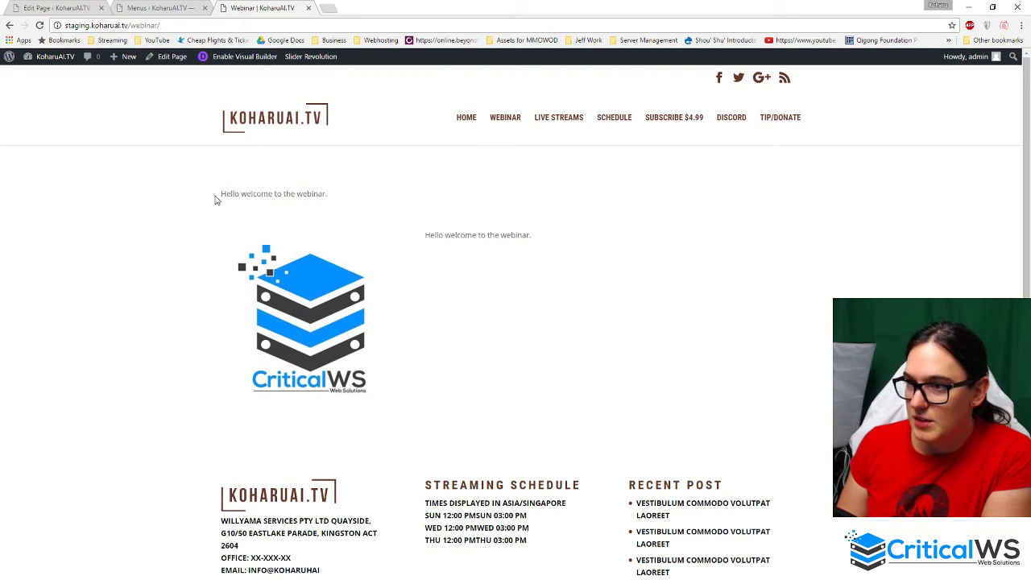
left_click_drag(216, 199, 744, 205)
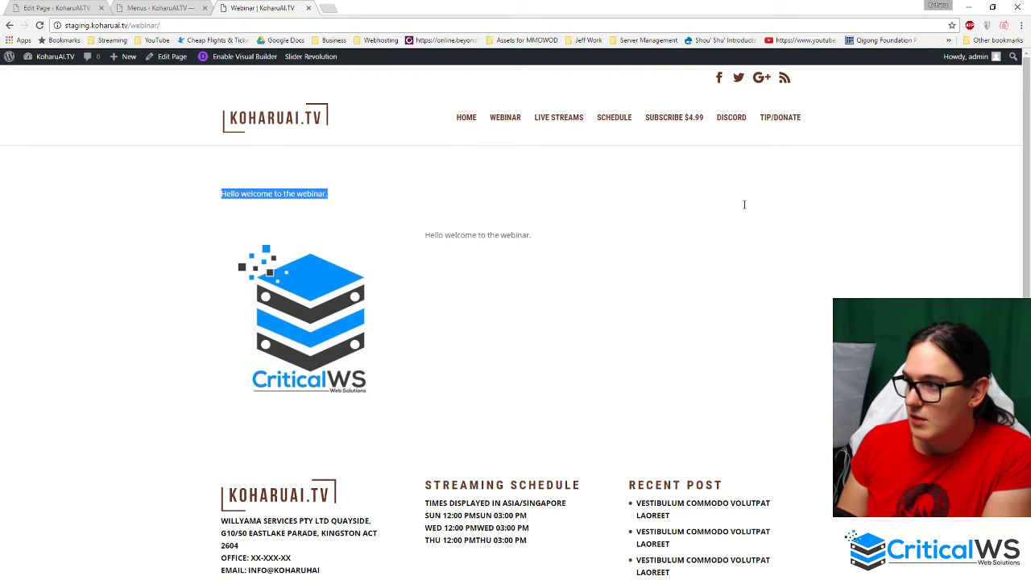
left_click(261, 197)
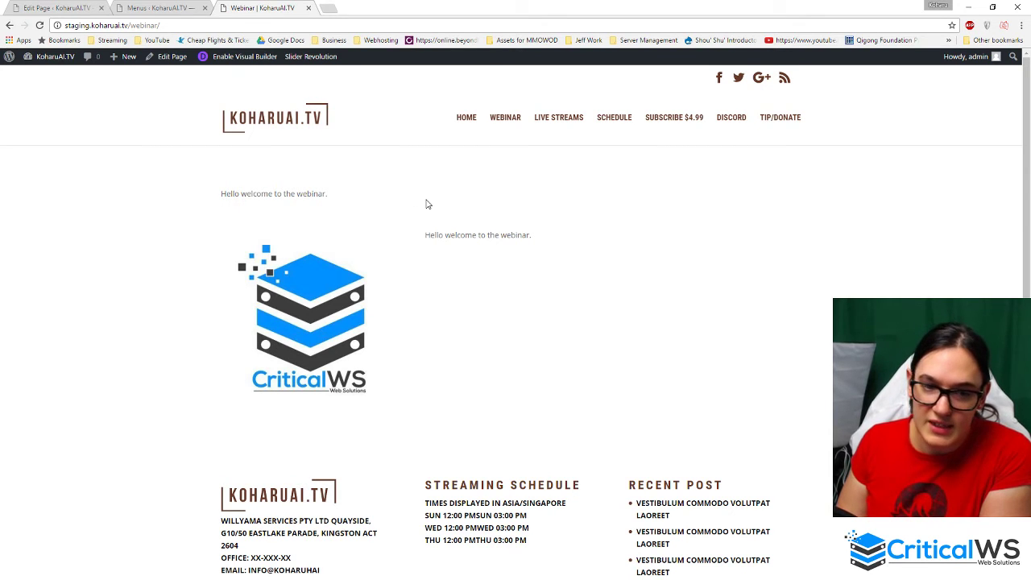
scroll(514, 287, "down", 2)
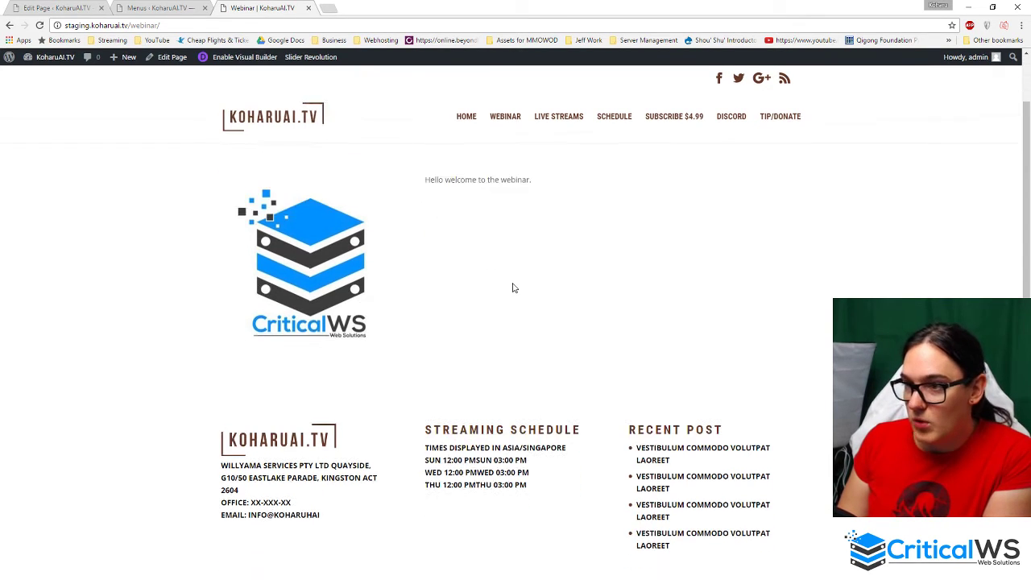
scroll(506, 284, "up", 2)
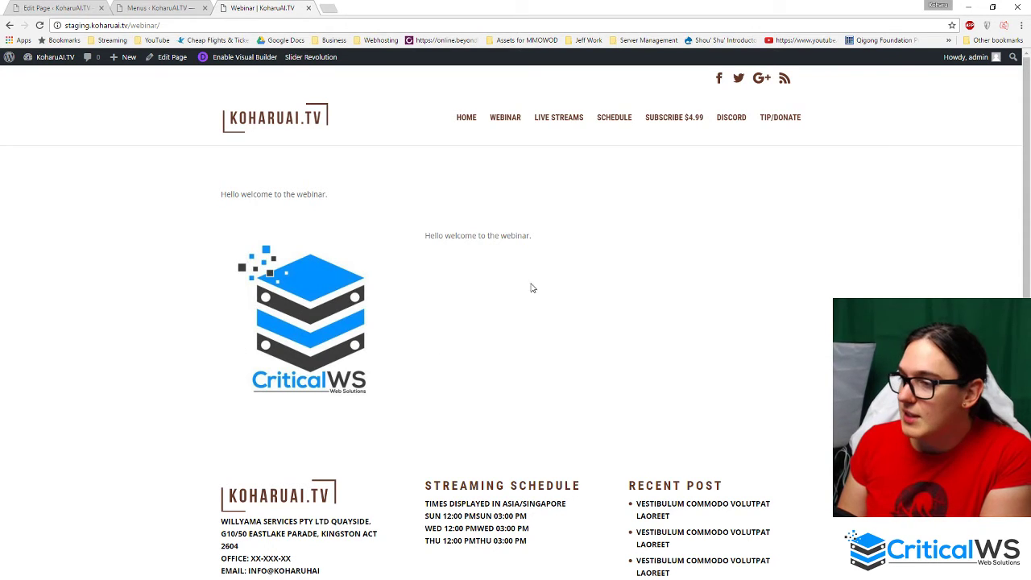
left_click(562, 253)
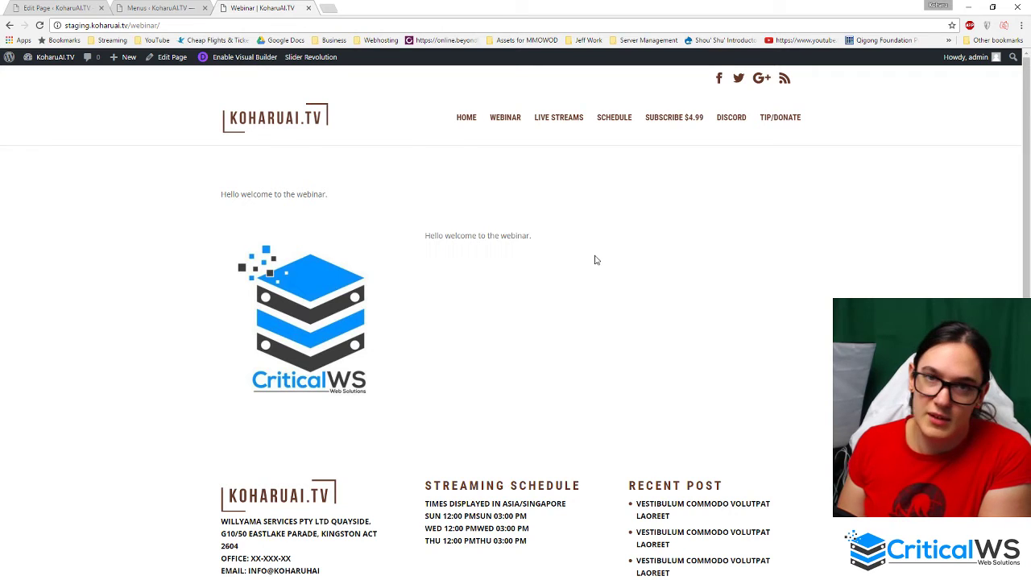
left_click(176, 7)
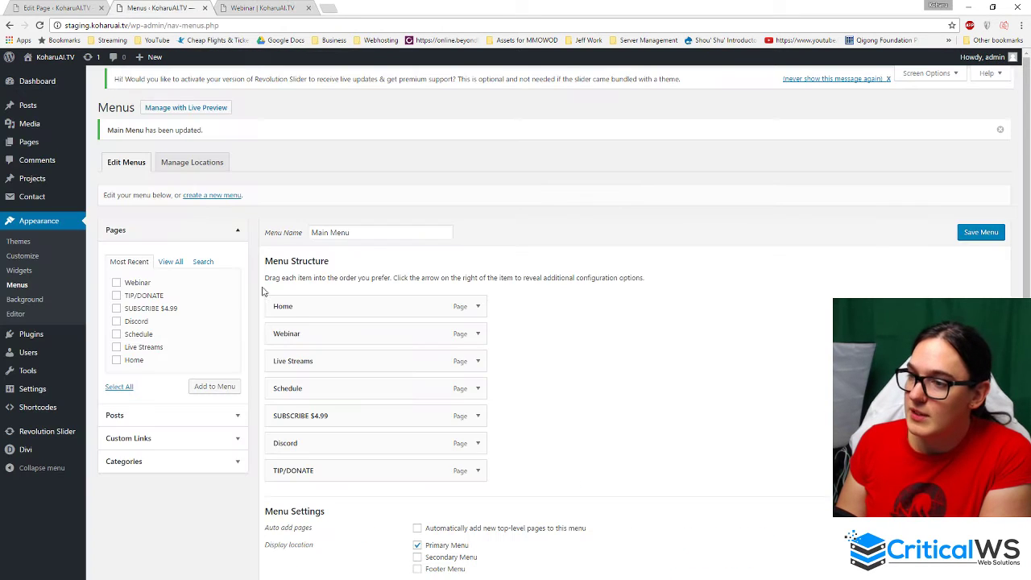
- Close the Menus tab and add a third row below the Webinar layout's existing rows
left_click(91, 13)
scroll(576, 262, "down", 3)
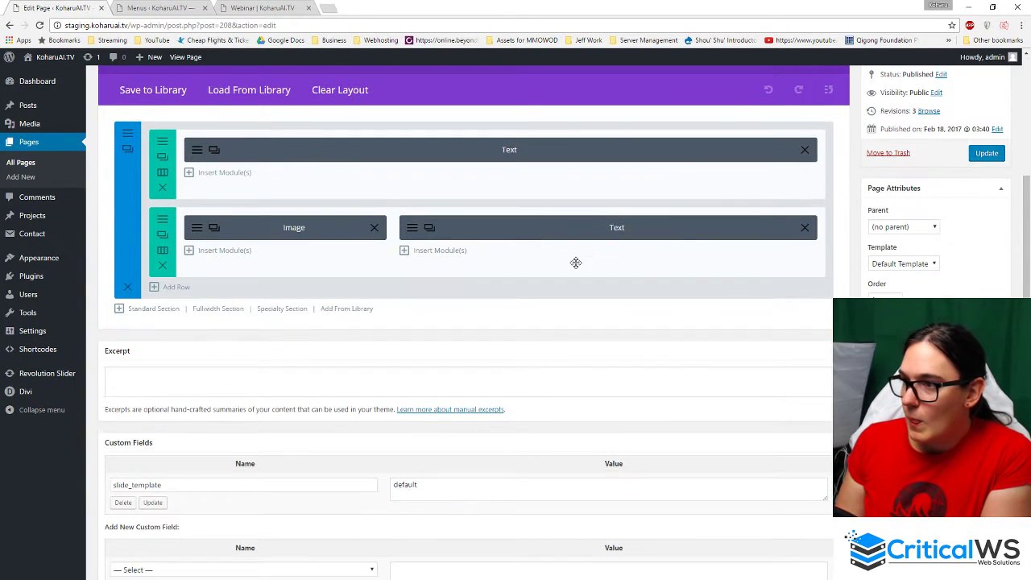
middle_click(156, 5)
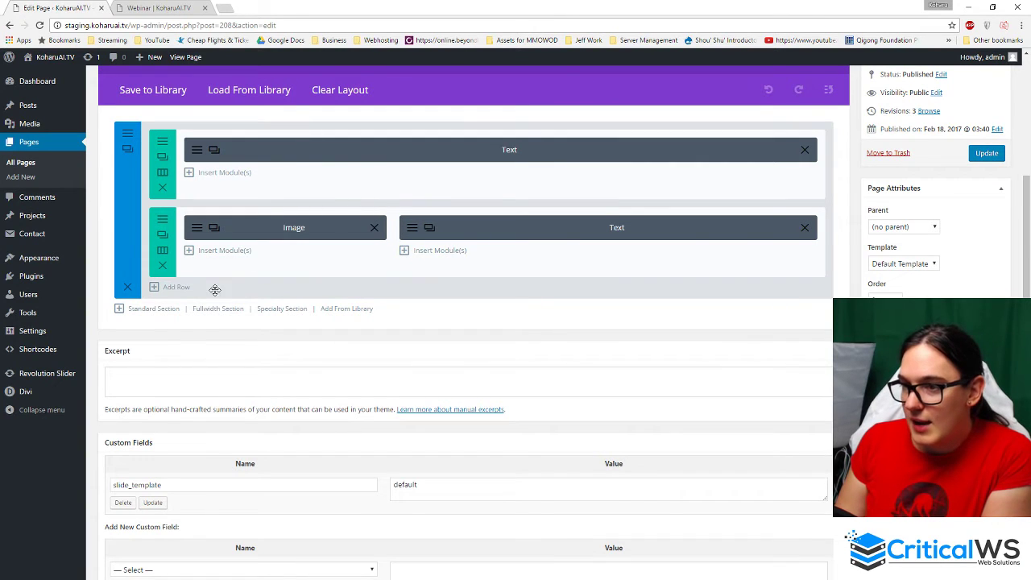
left_click(177, 287)
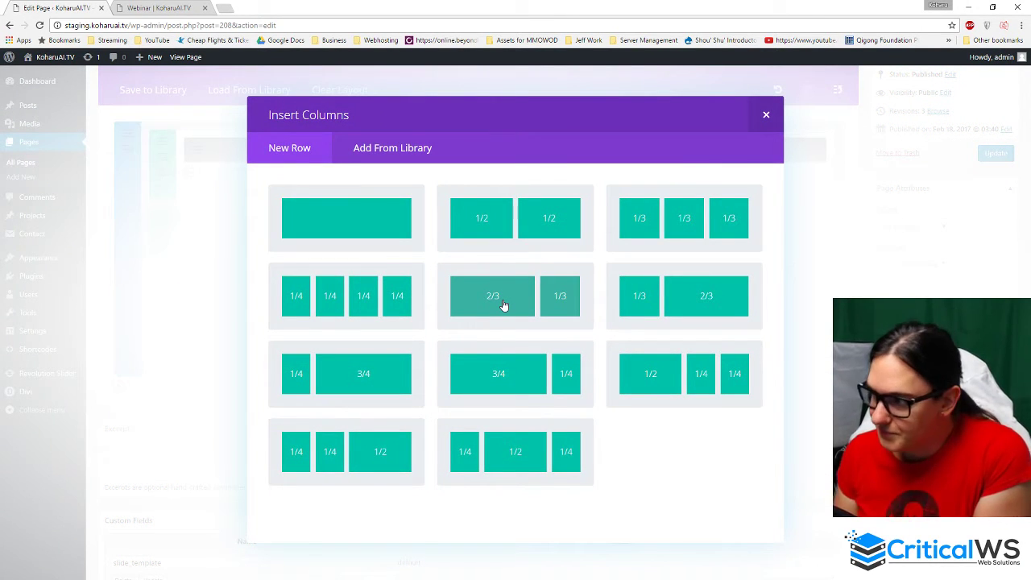
- Give the new row a 1/3+1/3+1/3 layout and place an Image module copy in each column
left_click(696, 230)
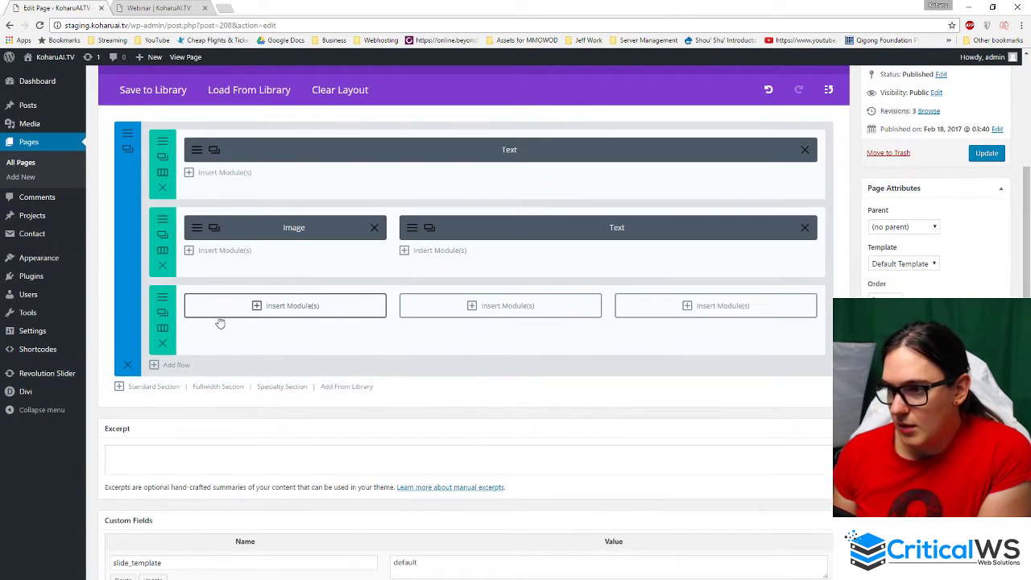
left_click(315, 312)
scroll(396, 350, "down", 3)
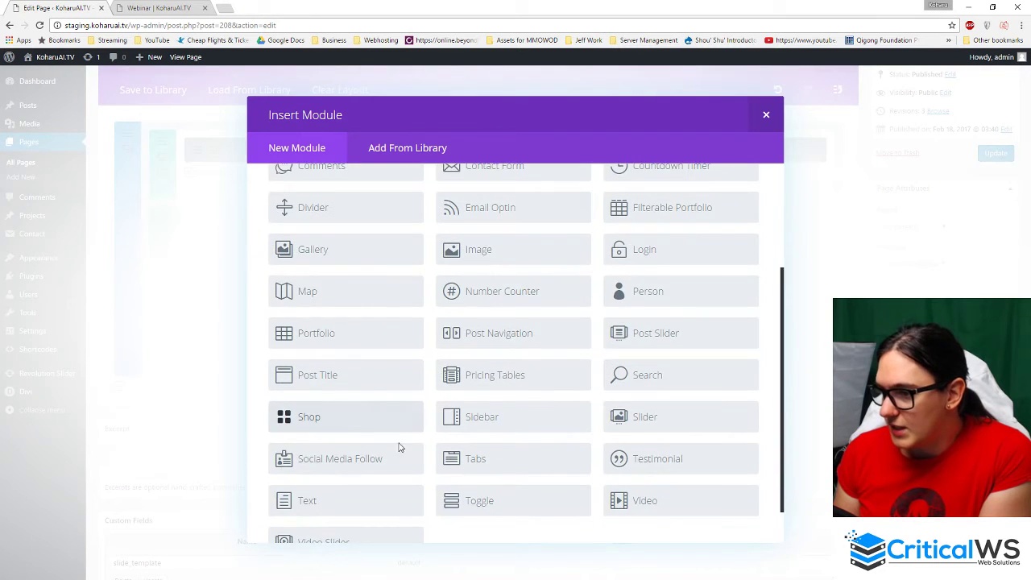
scroll(402, 445, "down", 1)
scroll(451, 441, "up", 4)
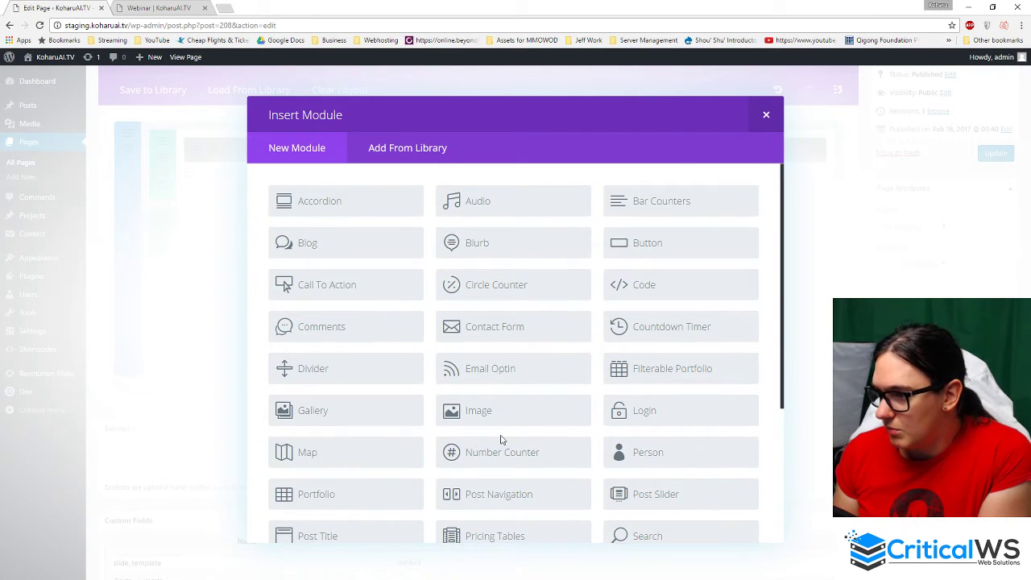
left_click(767, 116)
left_click(214, 229)
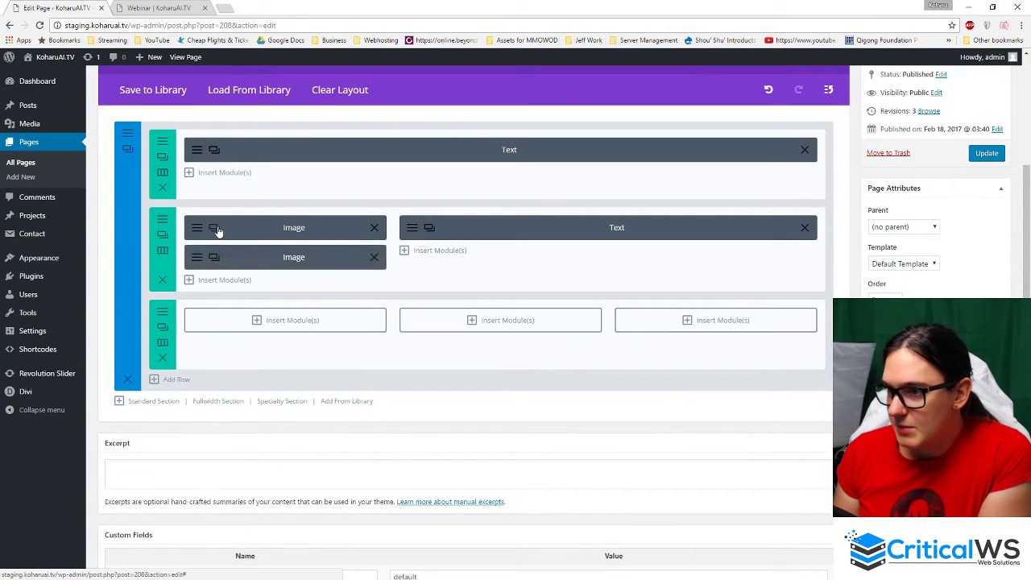
left_click(217, 229)
left_click(217, 228)
left_click_drag(280, 316, 287, 364)
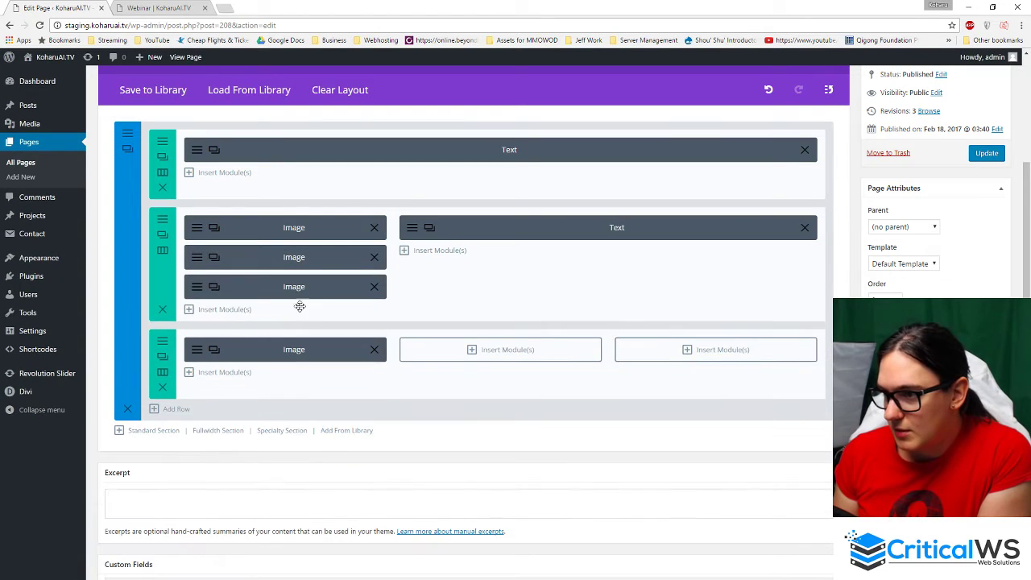
left_click_drag(297, 288, 483, 349)
left_click_drag(348, 258, 776, 317)
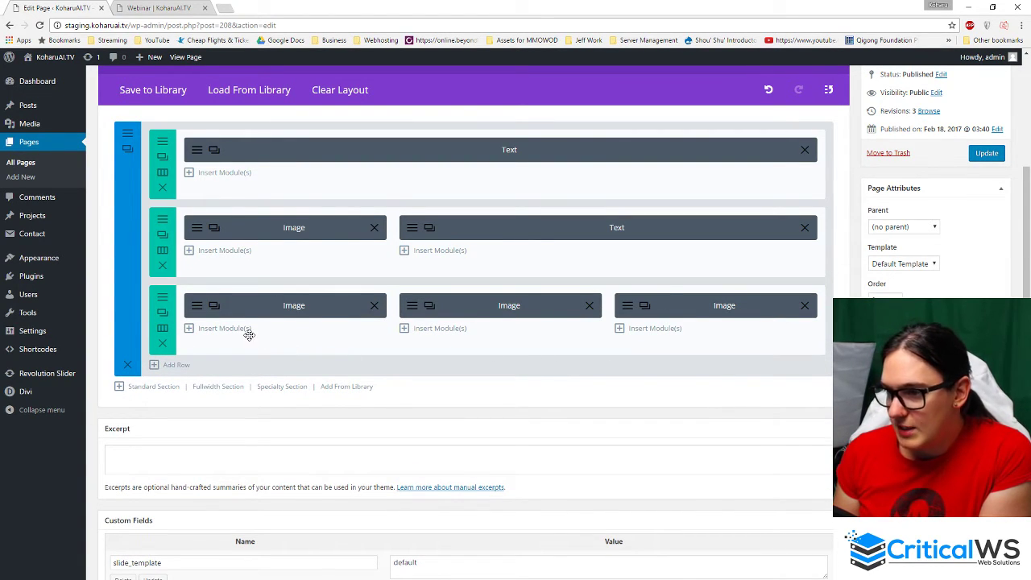
- Clone the Text module three times and put one copy under each new image
left_click(428, 229)
left_click(428, 230)
left_click(429, 230)
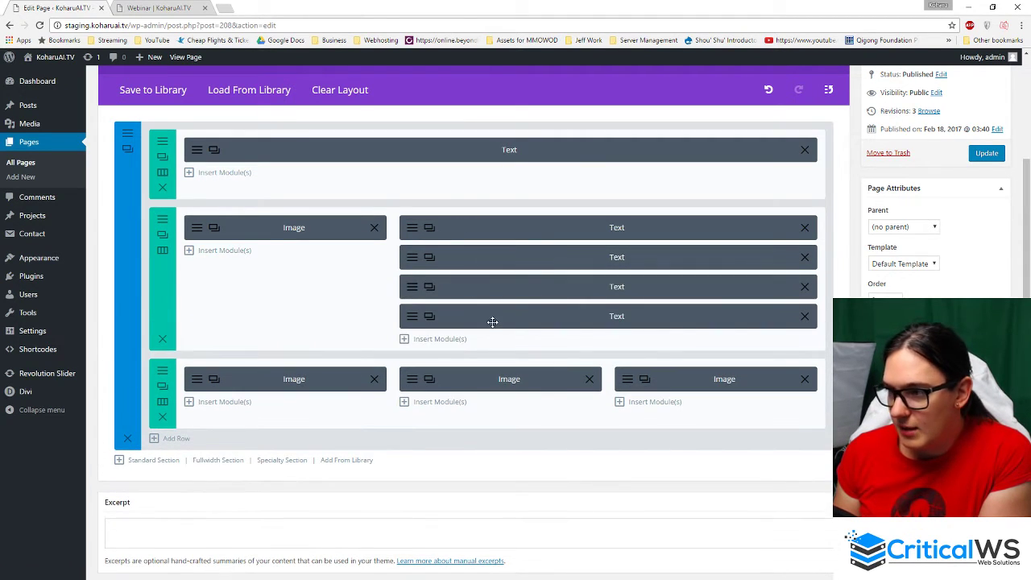
left_click_drag(492, 321, 294, 382)
left_click_drag(526, 292, 490, 364)
left_click_drag(562, 264, 686, 341)
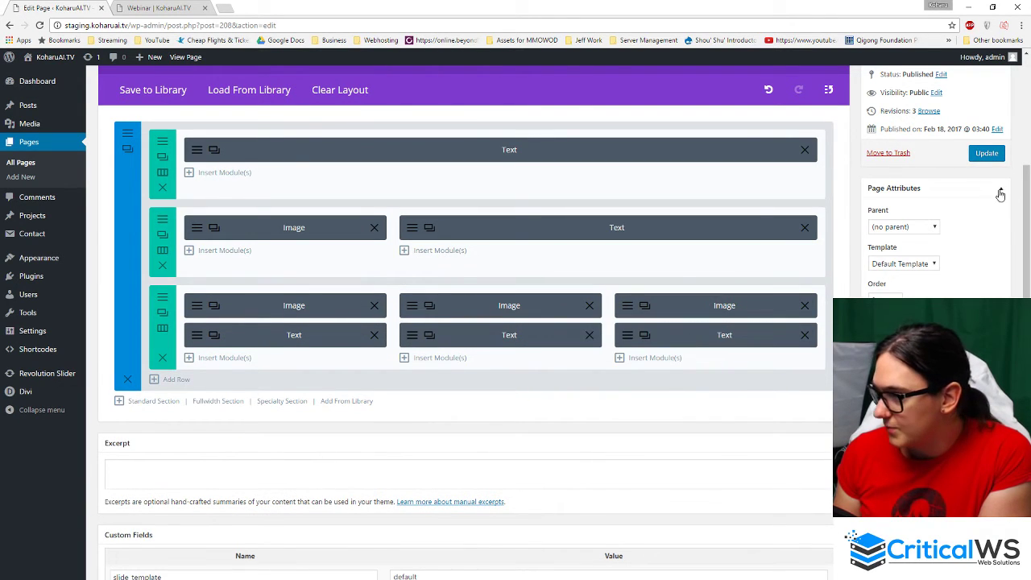
left_click(988, 155)
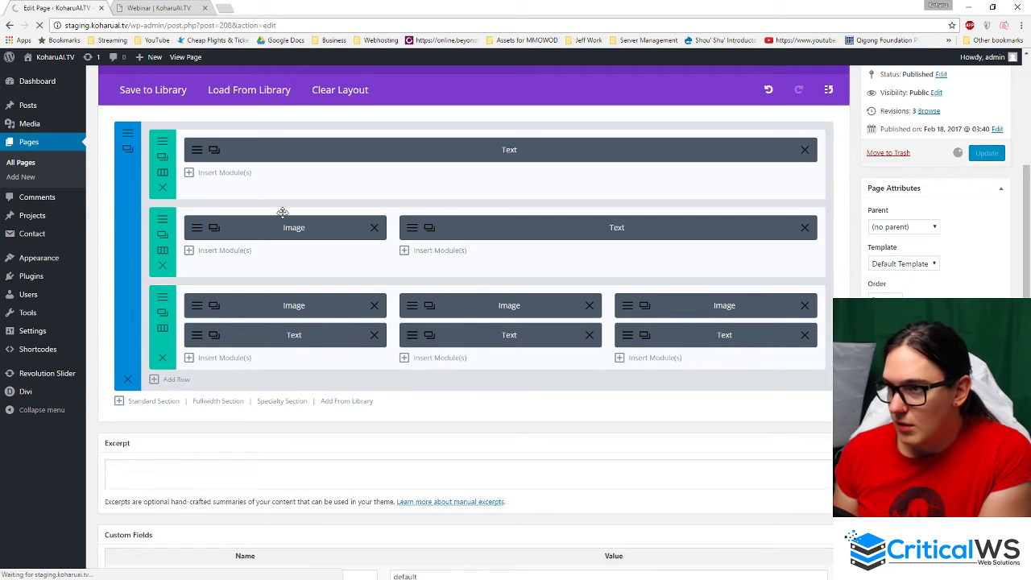
left_click(161, 7)
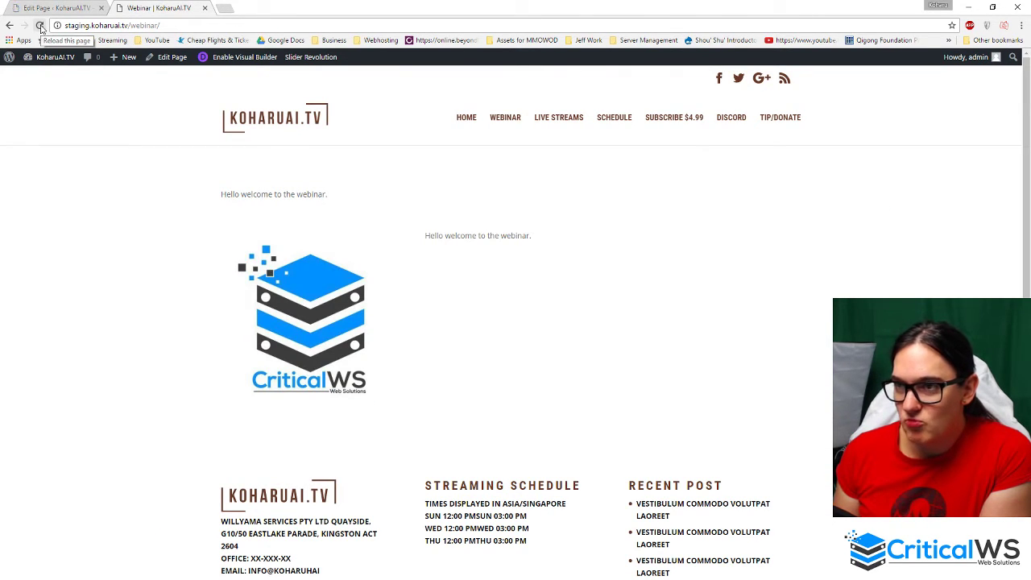
left_click(39, 25)
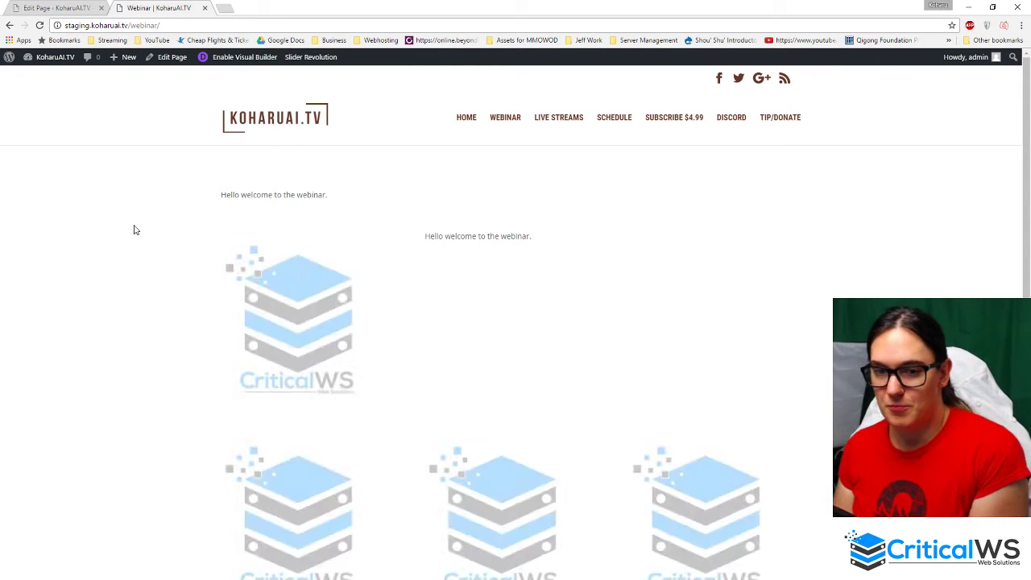
scroll(182, 217, "down", 2)
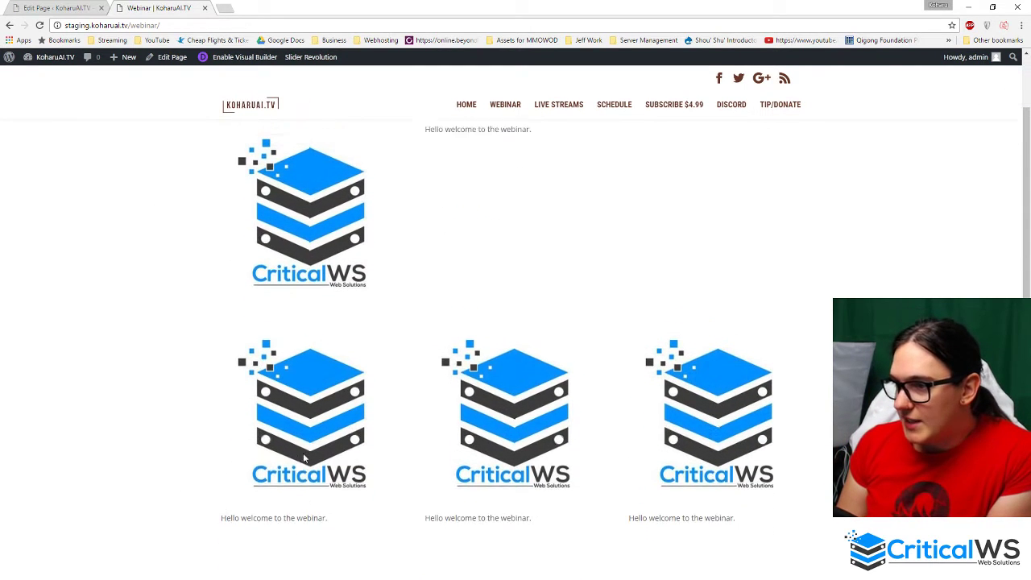
scroll(303, 458, "up", 2)
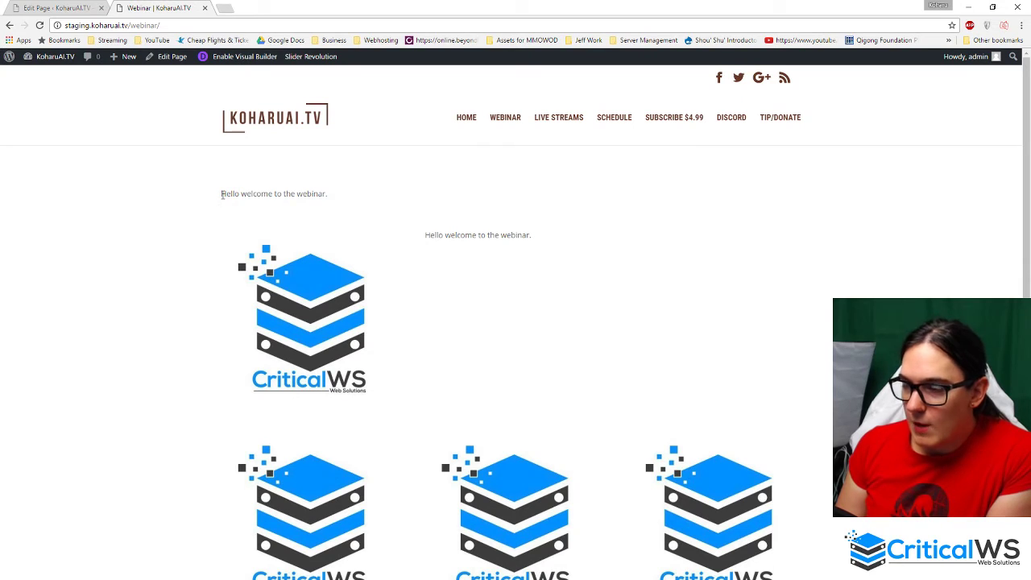
left_click_drag(222, 195, 392, 196)
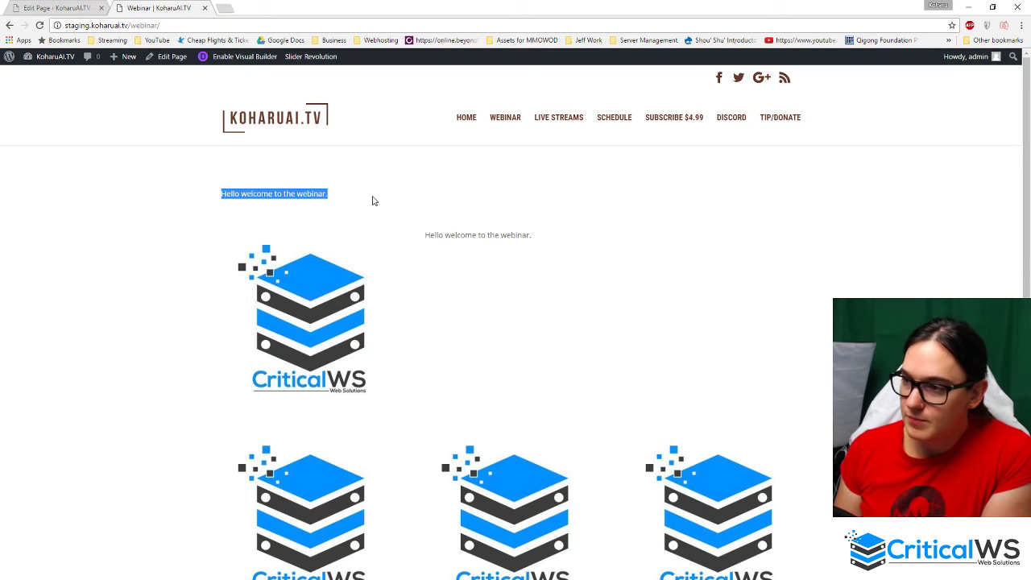
left_click(362, 201)
triple_click(268, 199)
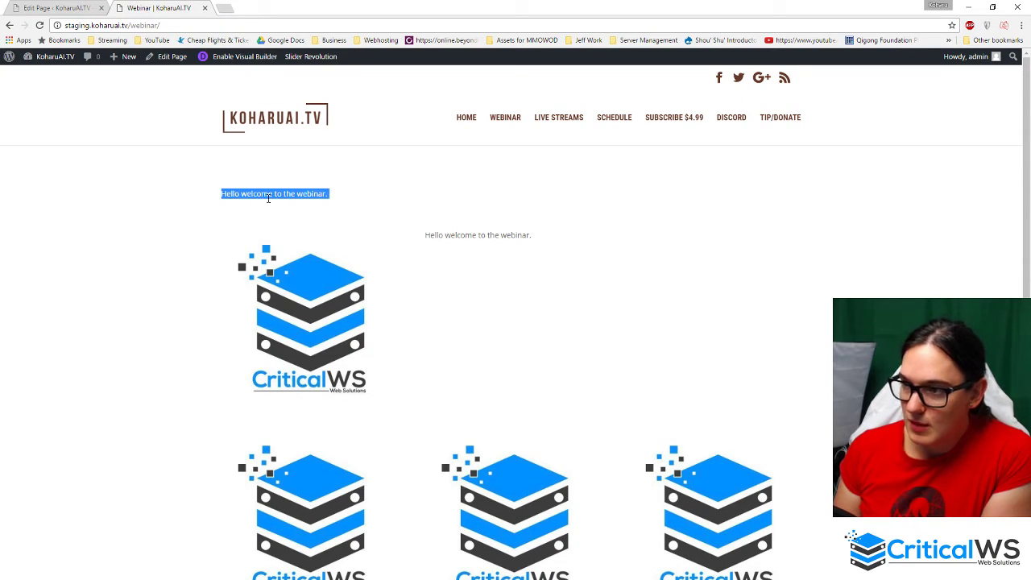
left_click(327, 205)
scroll(324, 208, "down", 1)
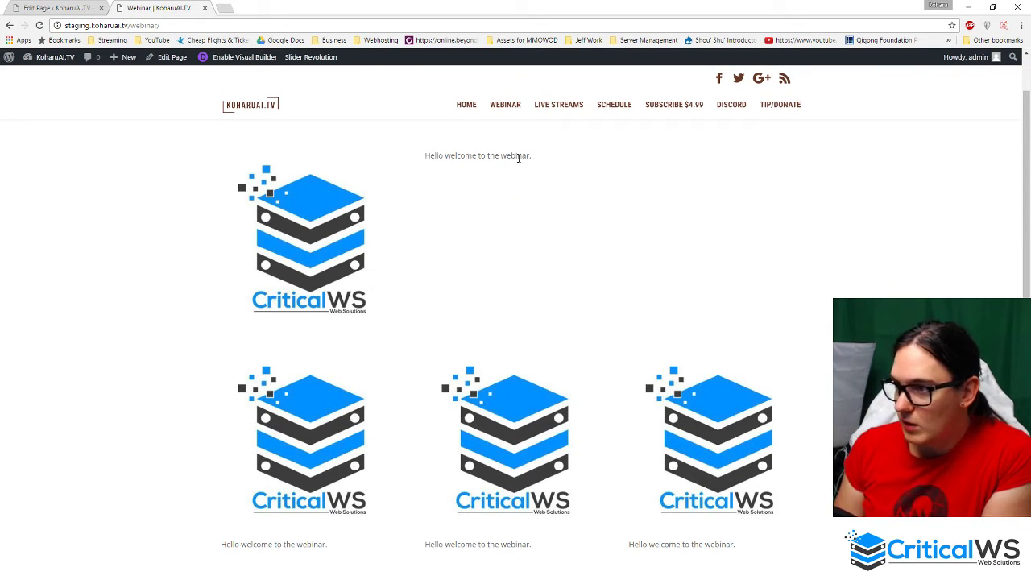
scroll(336, 204, "down", 3)
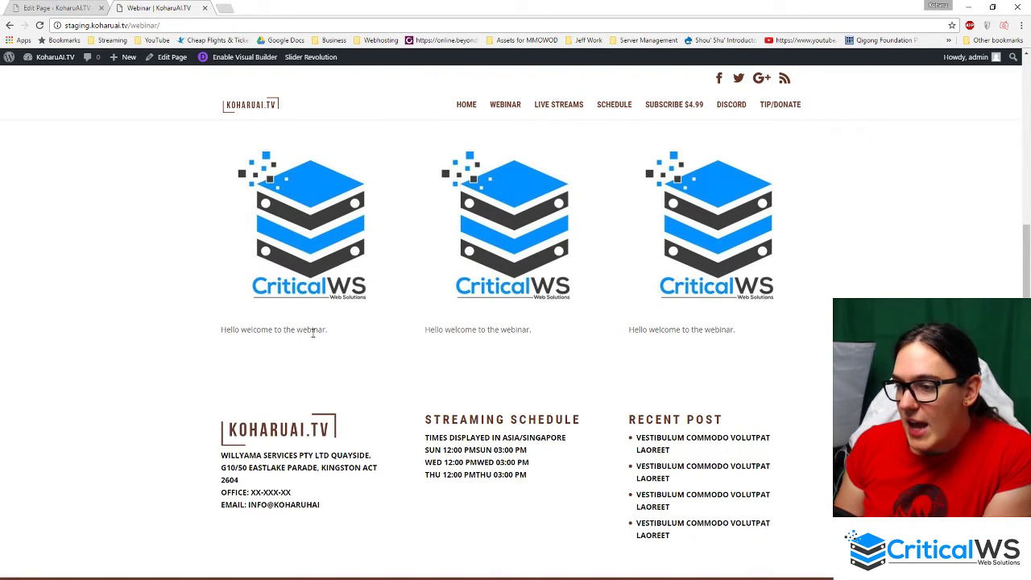
scroll(354, 306, "up", 1)
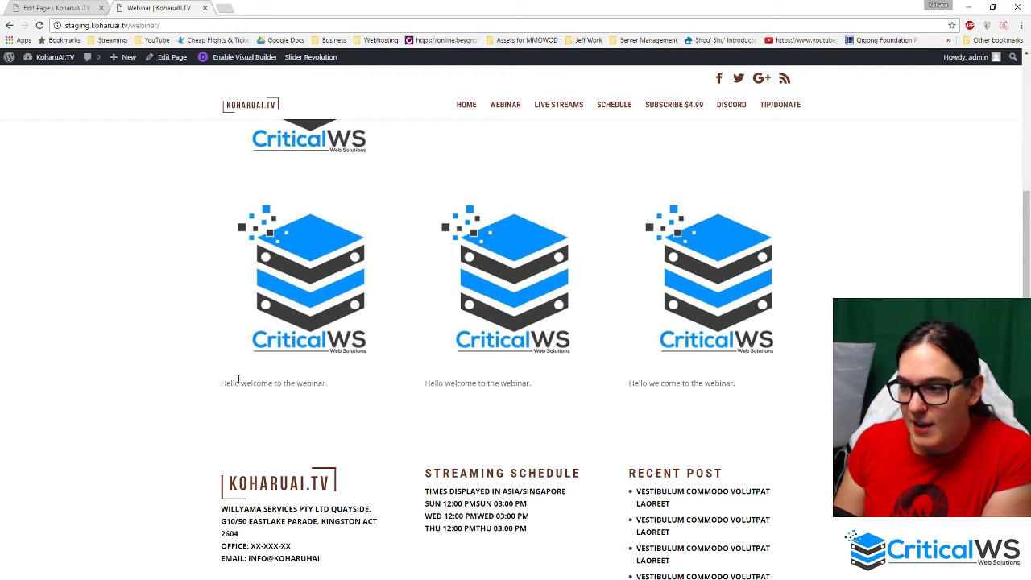
left_click_drag(231, 382, 428, 380)
left_click(330, 412)
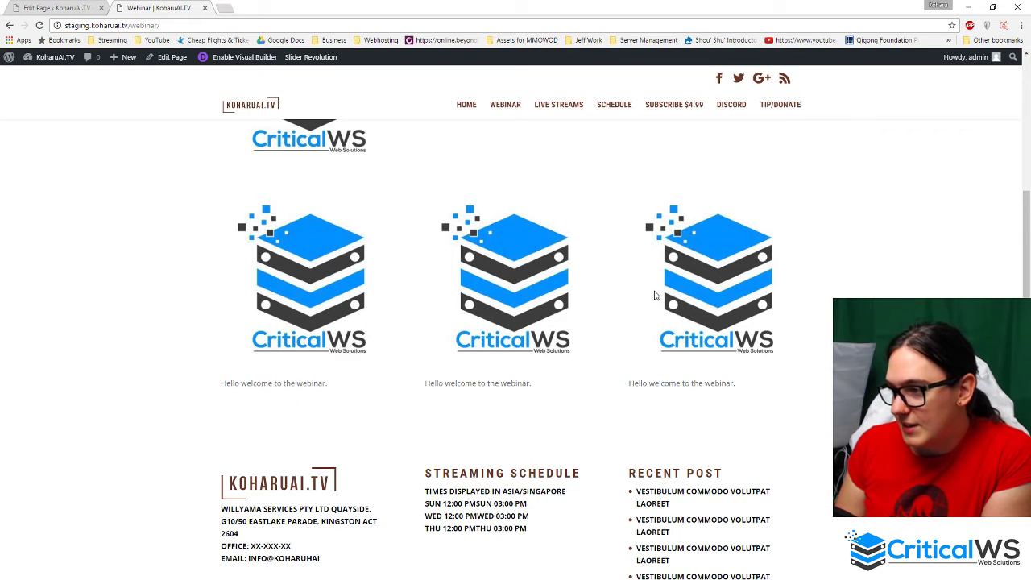
scroll(113, 184, "up", 5)
key("F5")
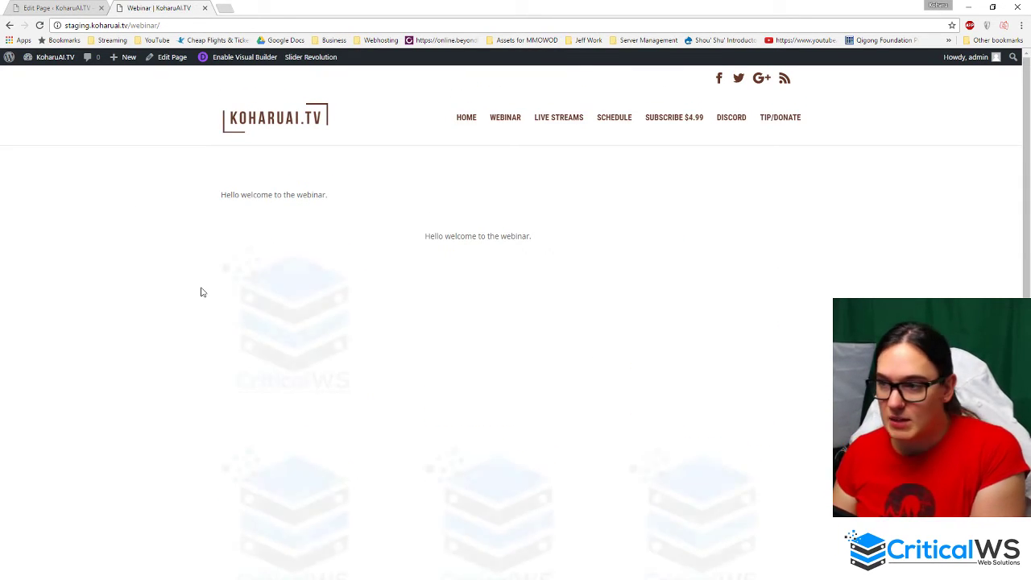
- Open the Image Module Settings for the third row's middle CriticalWS logo
left_click(107, 6)
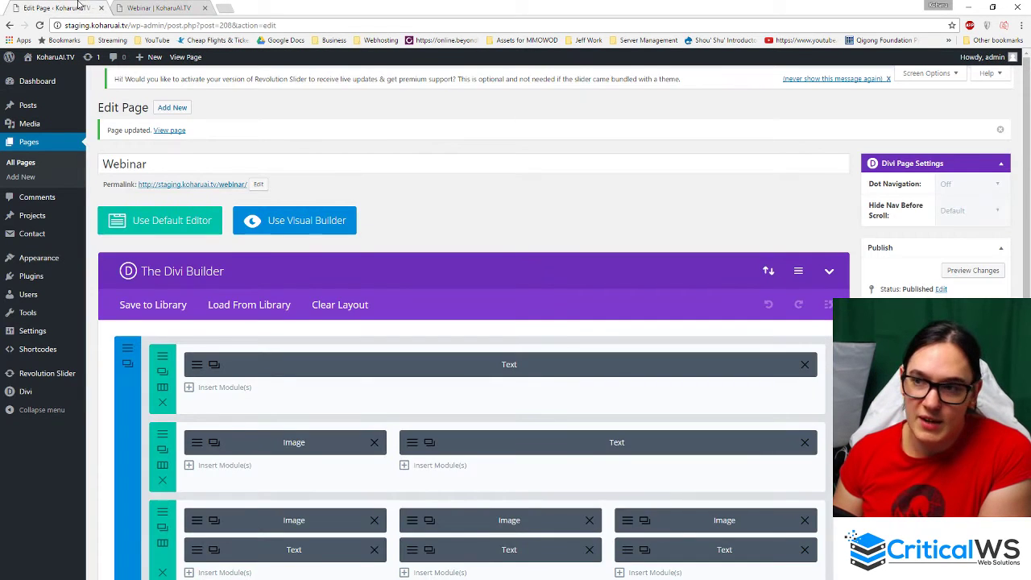
scroll(341, 330, "down", 3)
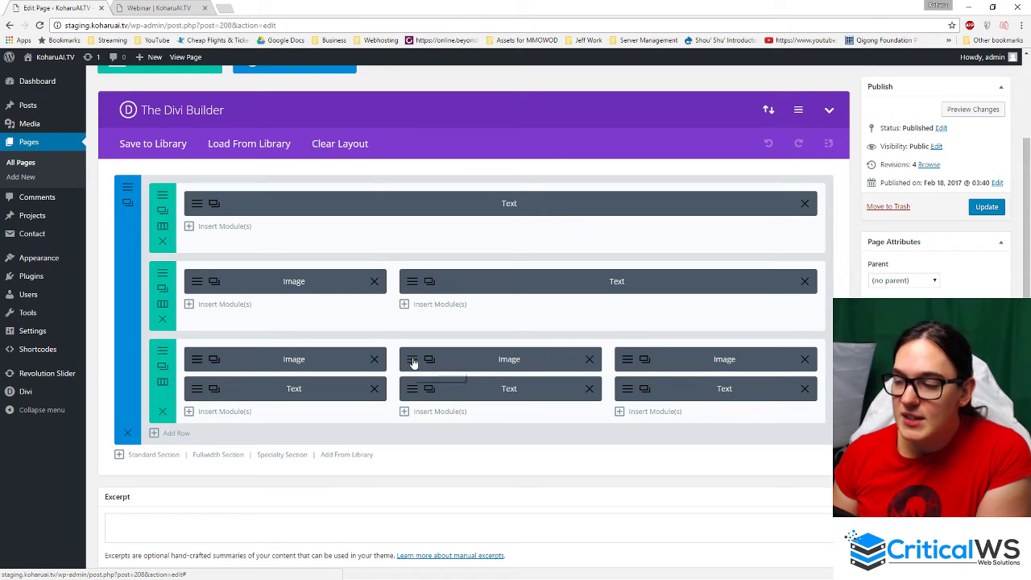
left_click(412, 363)
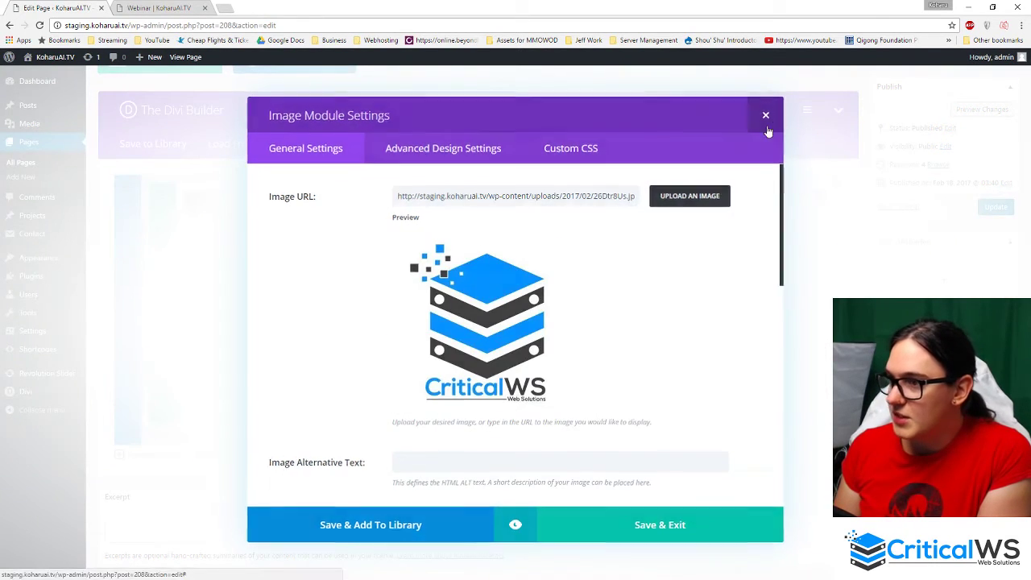
left_click(766, 115)
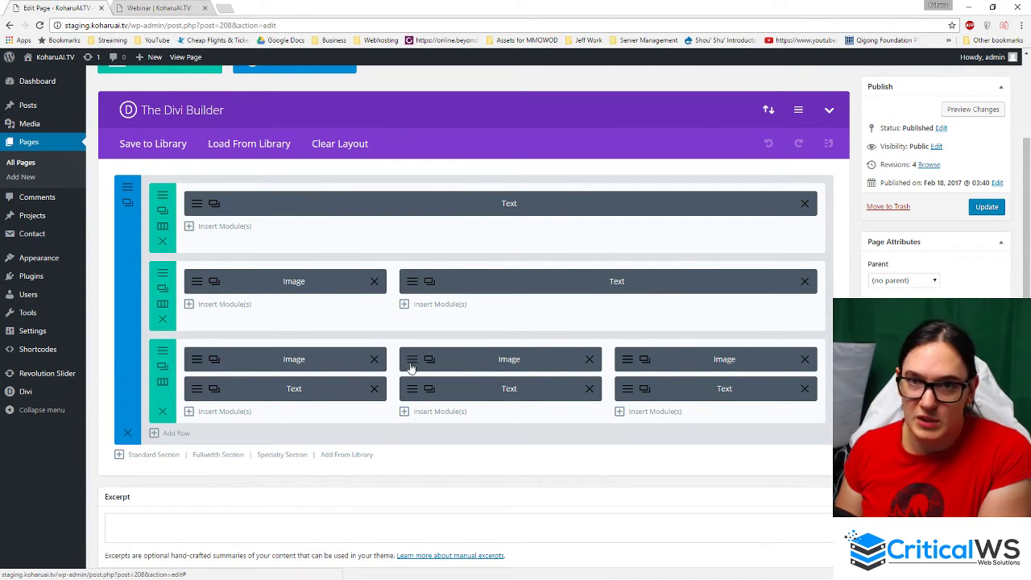
left_click(411, 362)
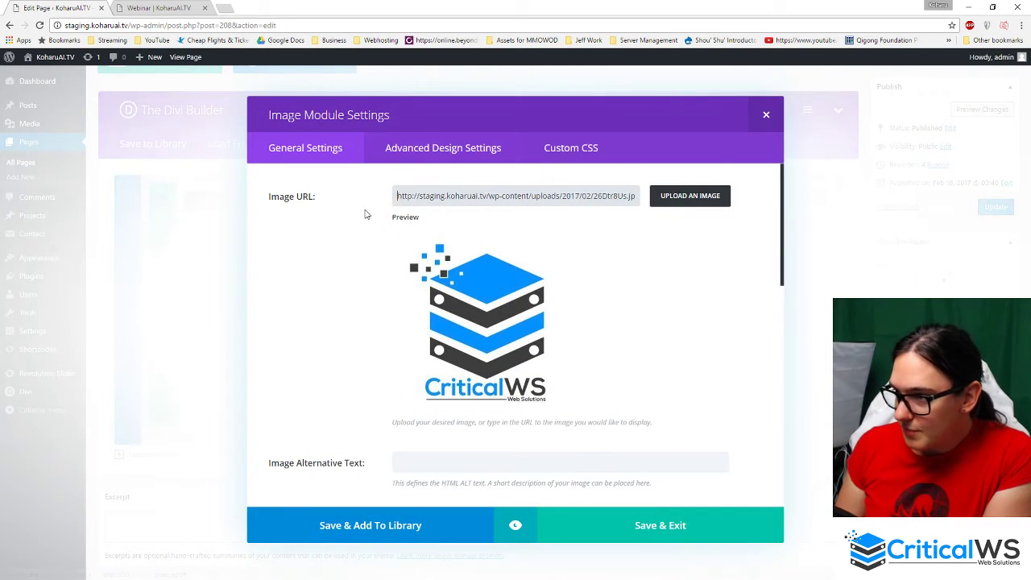
- Set the middle bottom-row image's animation to Fade In and save it
scroll(339, 336, "down", 10)
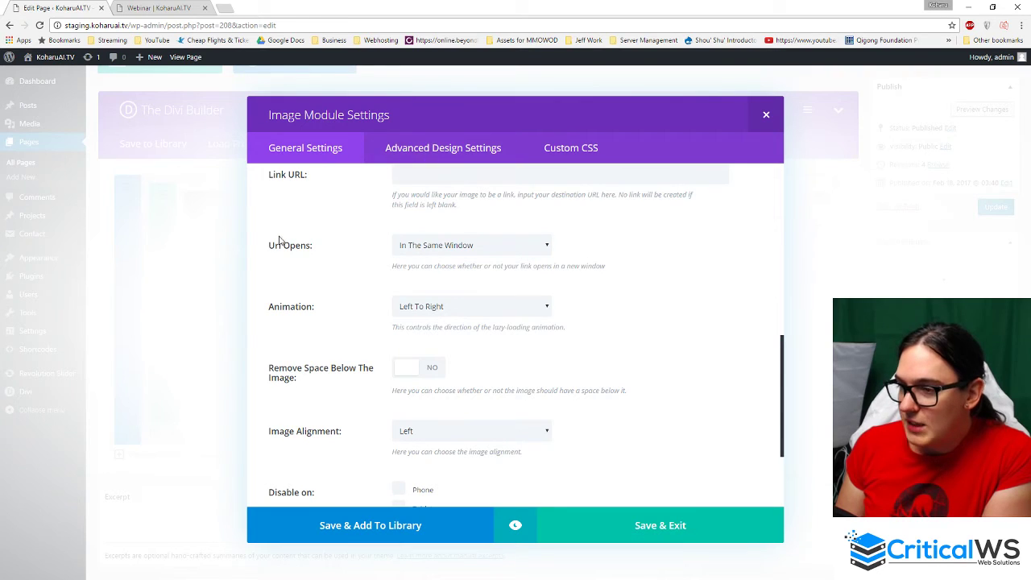
left_click(541, 310)
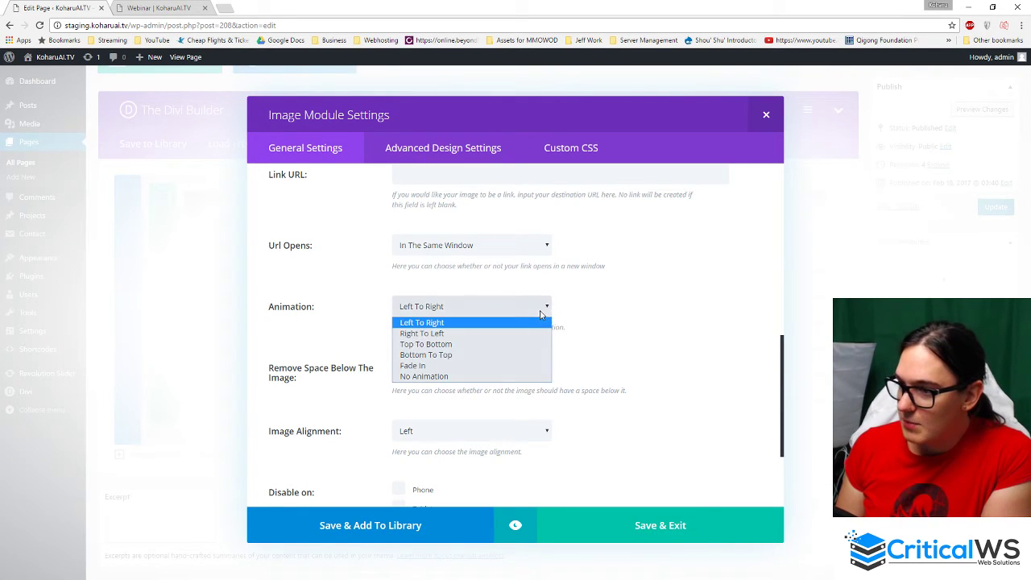
left_click(461, 366)
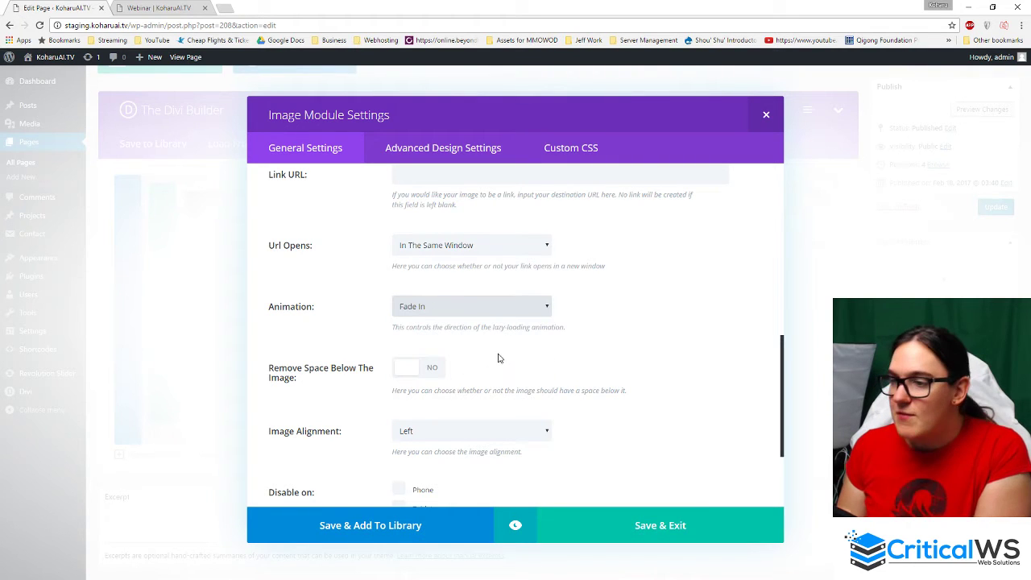
left_click(652, 531)
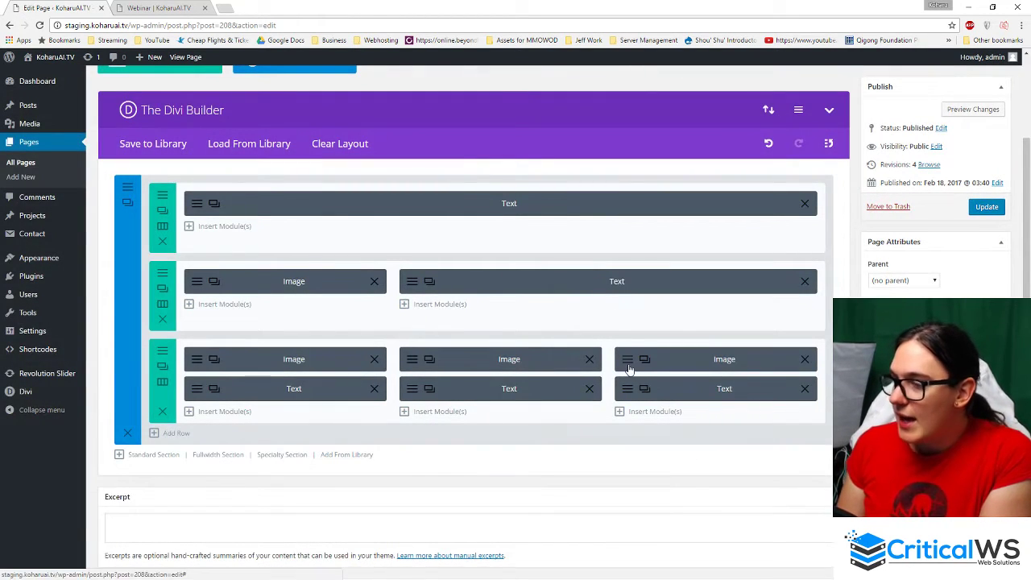
- Animate the right bottom-row image Right To Left, save it, and update the page
left_click(629, 361)
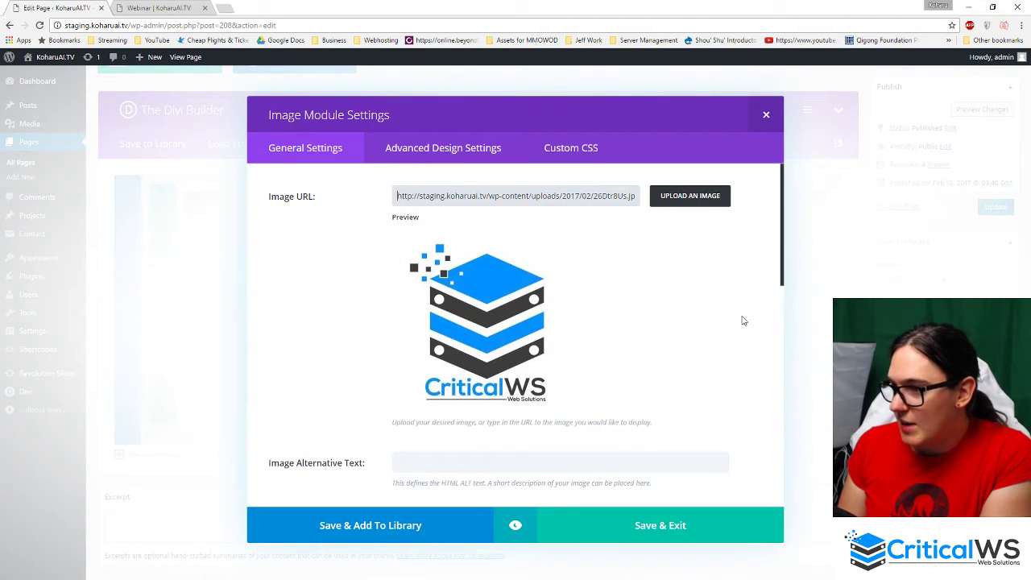
scroll(396, 325, "down", 7)
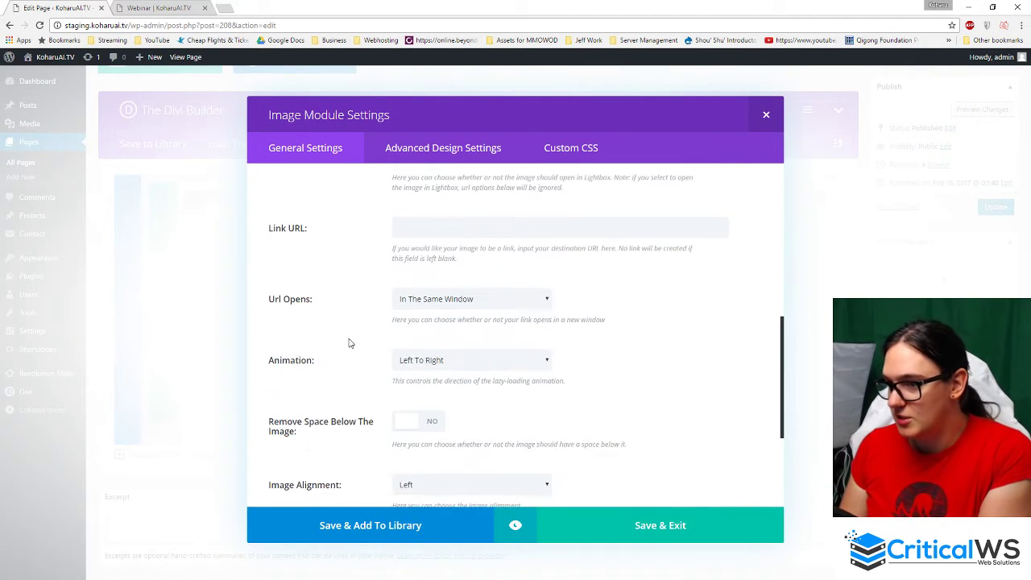
left_click(483, 306)
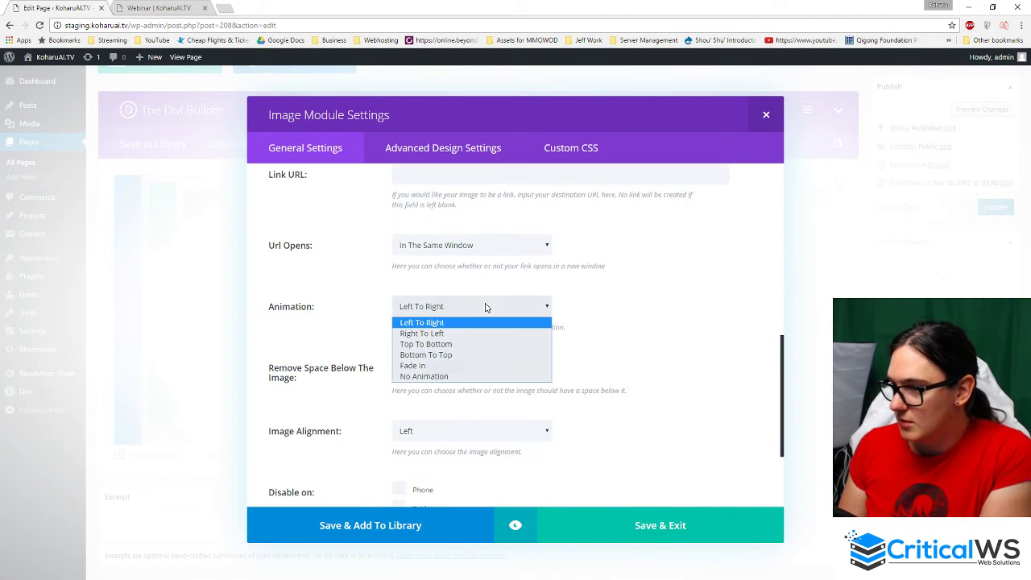
left_click(442, 334)
left_click(679, 528)
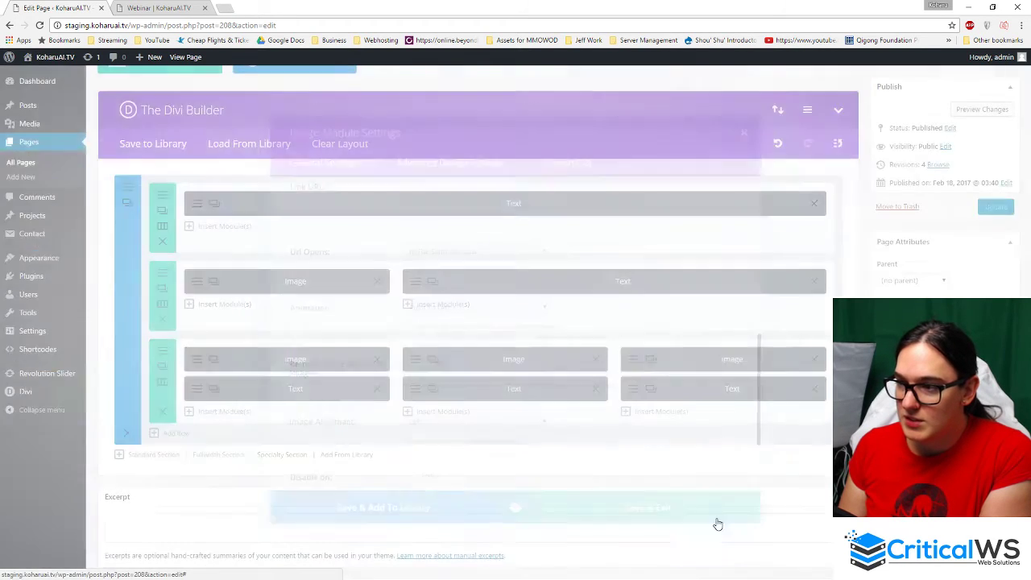
left_click(980, 209)
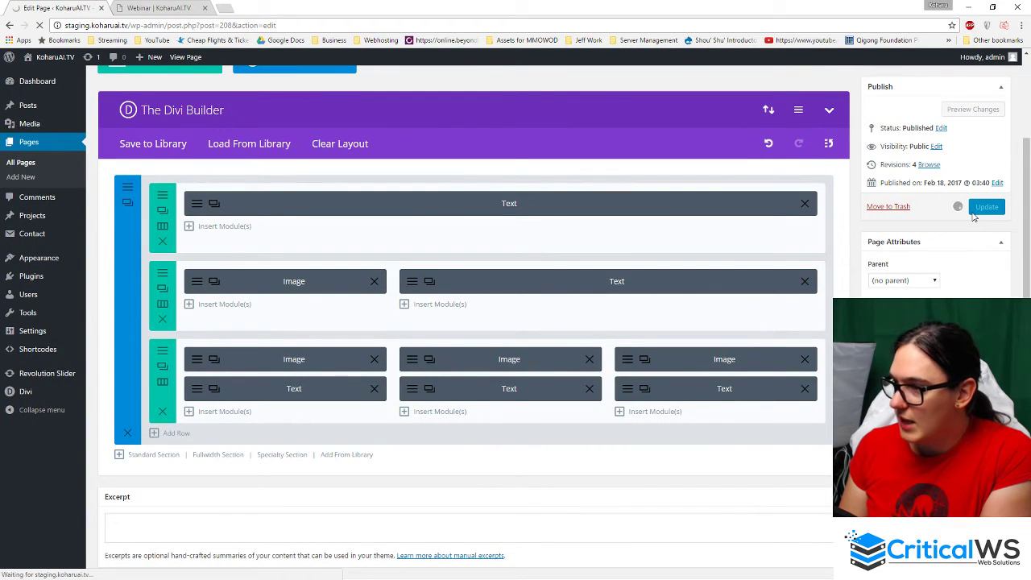
left_click(159, 7)
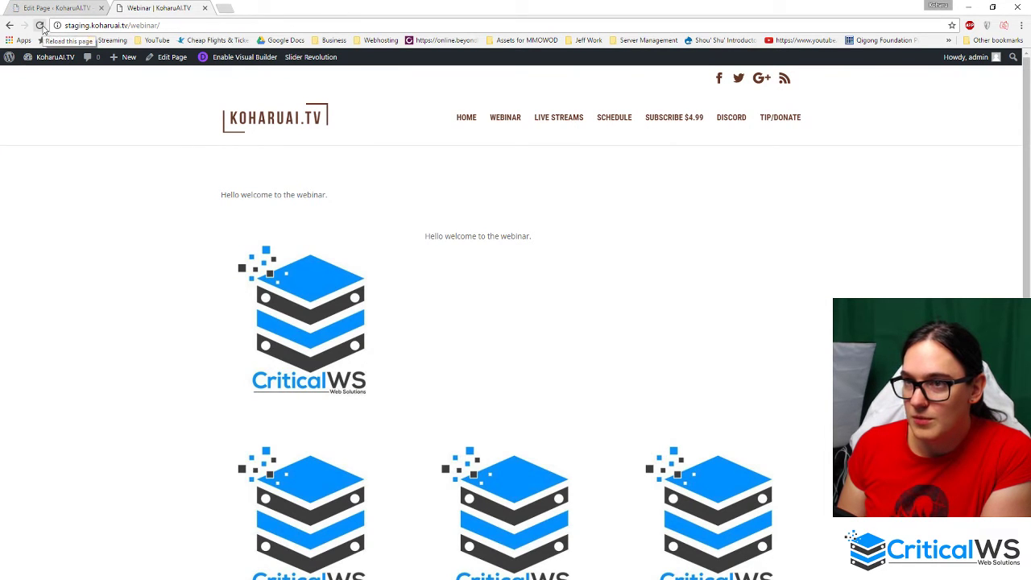
- Reload the live Webinar page several times to watch the new image animations
left_click(40, 24)
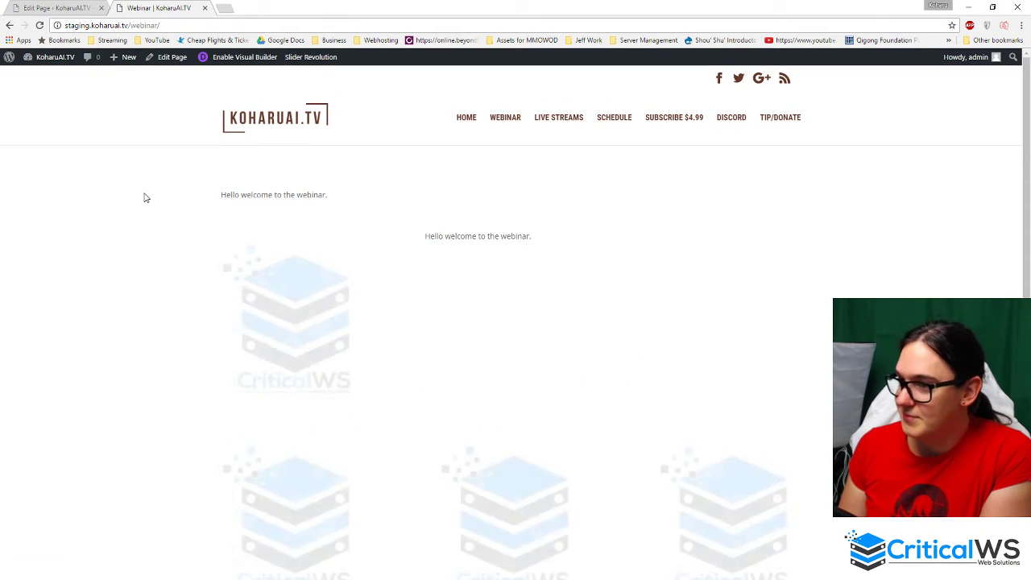
scroll(147, 199, "down", 3)
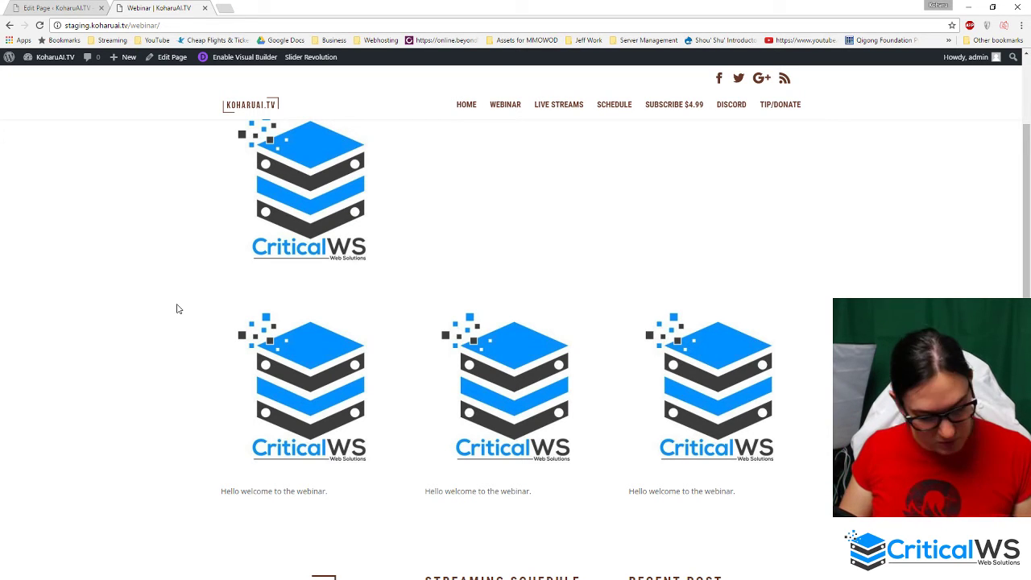
key("F5")
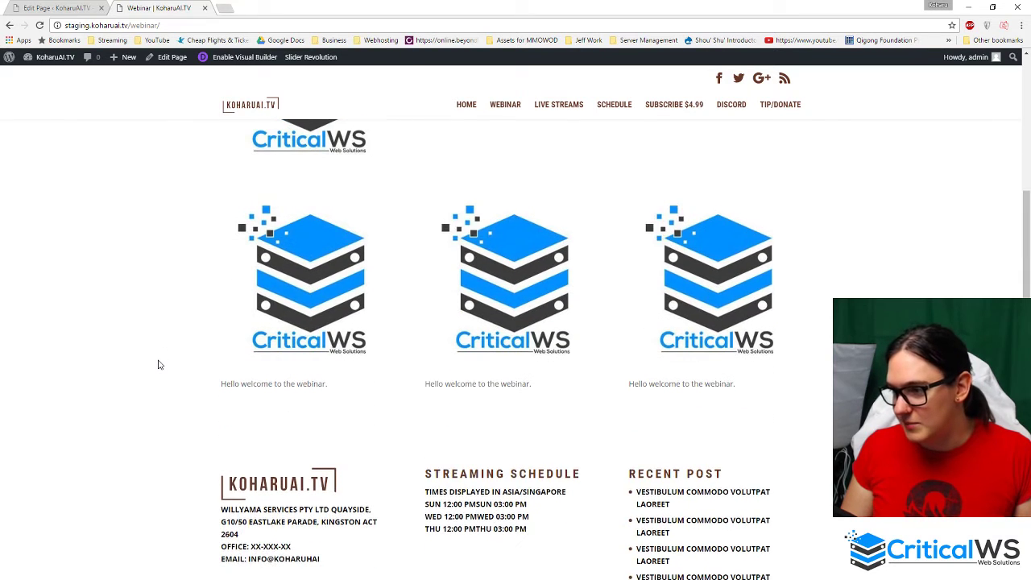
key("F5")
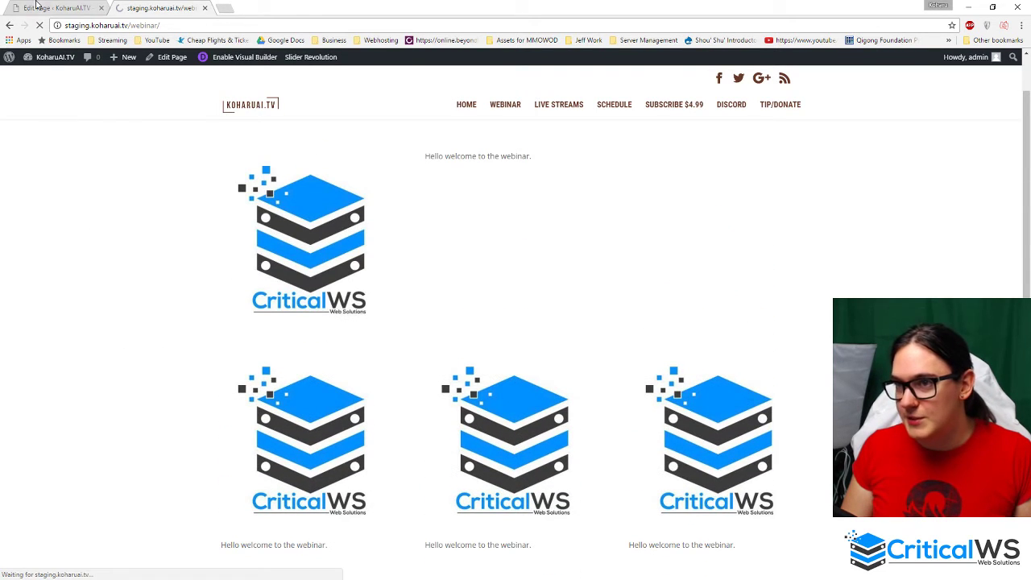
left_click(36, 6)
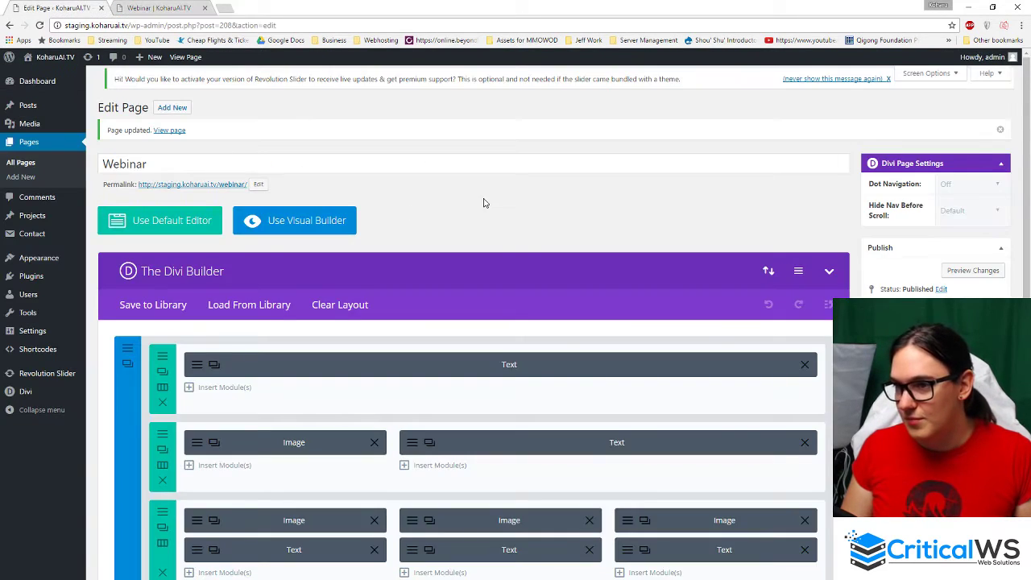
- Open Installed Plugins in a new tab and search for 'wooc' to confirm WooCommerce is absent
scroll(357, 392, "down", 2)
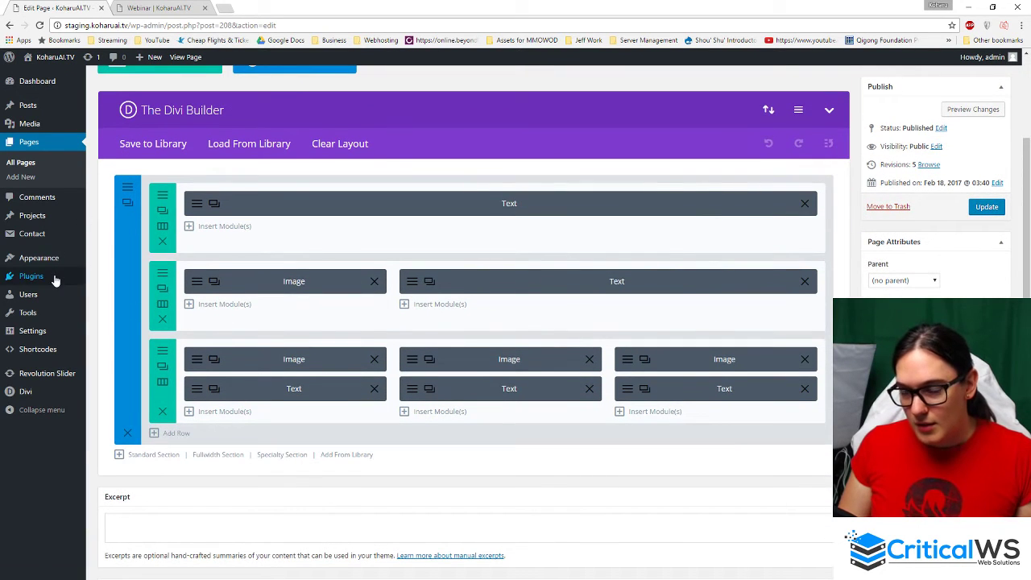
mouse_move(55, 280)
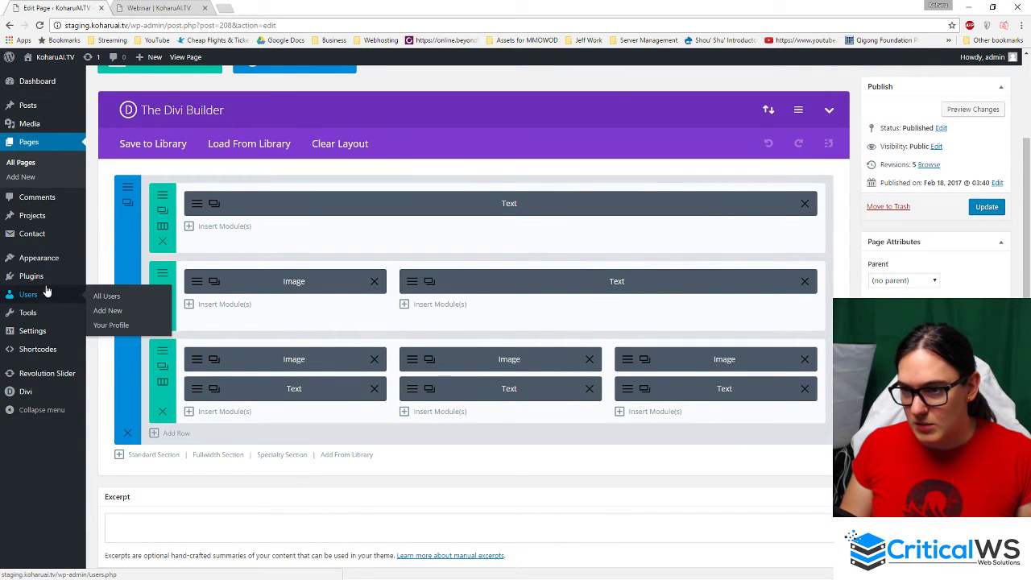
middle_click(116, 279)
left_click(177, 6)
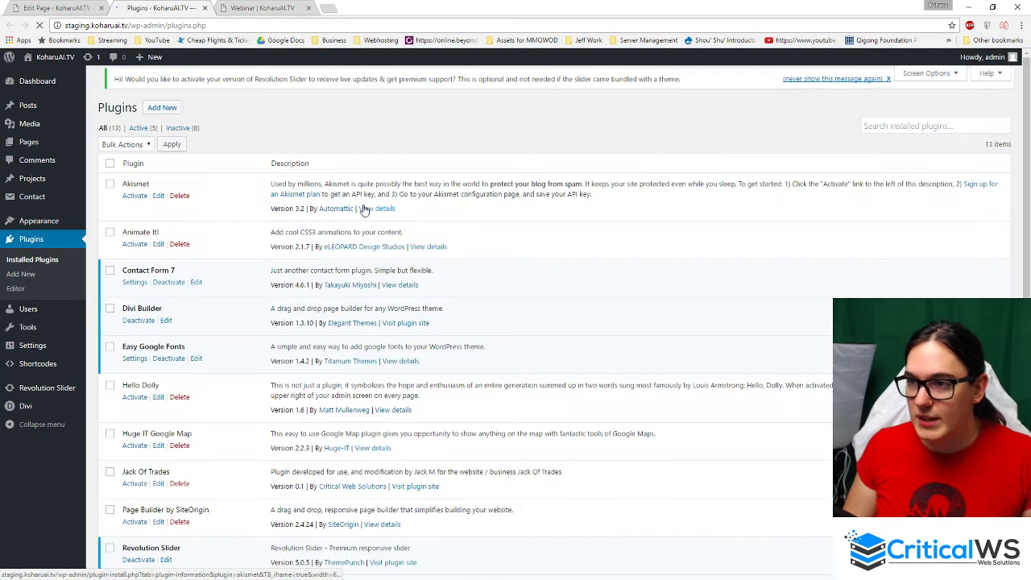
scroll(250, 483, "down", 3)
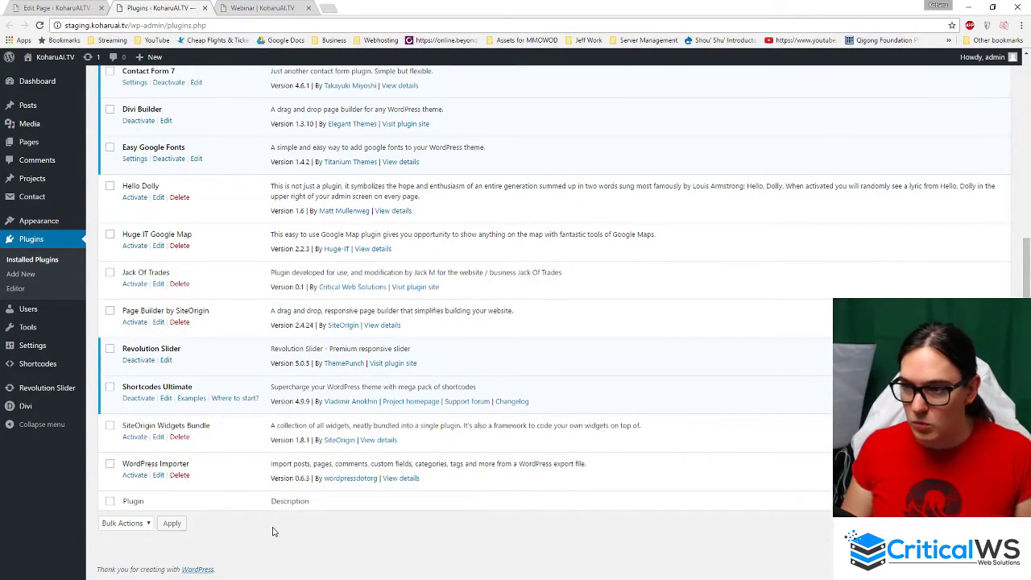
key("ctrl+f")
type("wooco")
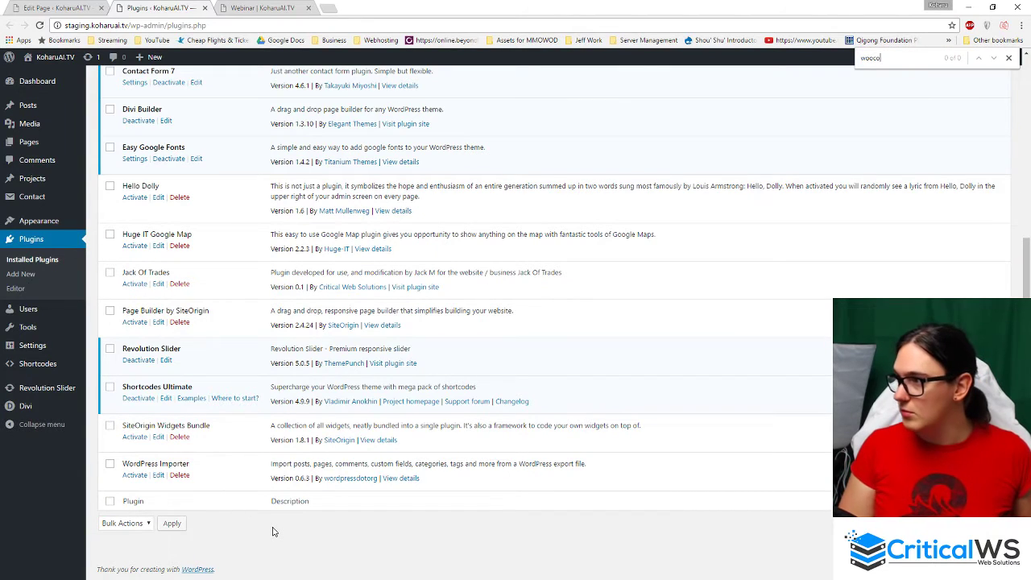
key("Escape")
- Go to the Add Plugins page
right_click(274, 531)
scroll(274, 532, "up", 5)
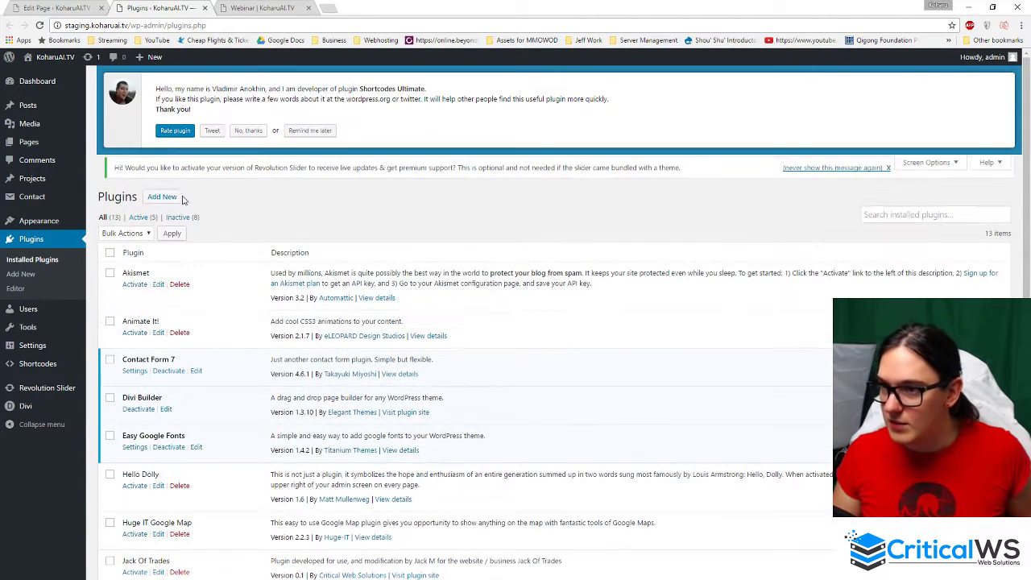
left_click(171, 199)
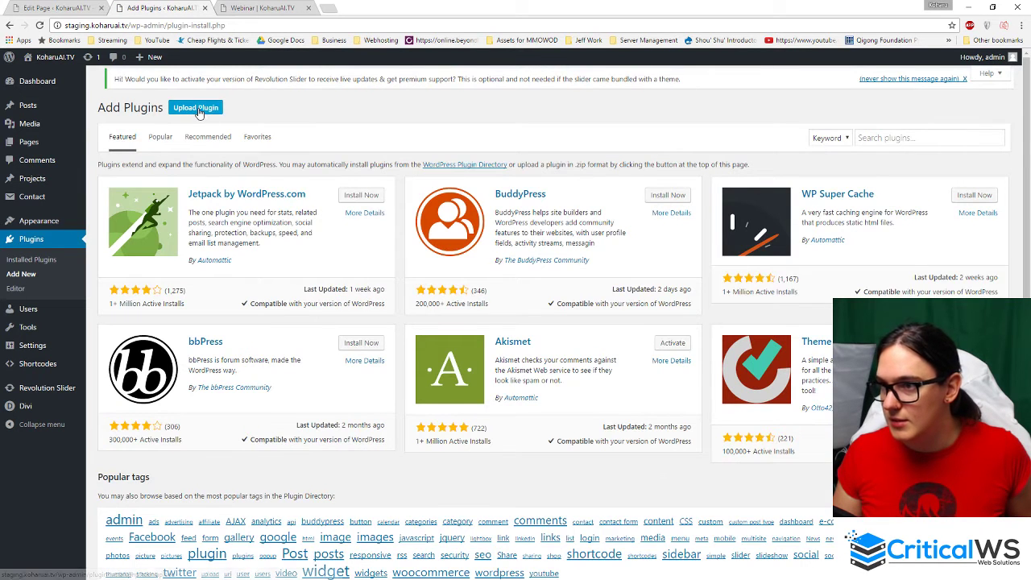
- Upload woocommerce.2.6.13.zip, install it, and activate the WooCommerce plugin
left_click(195, 108)
left_click(479, 202)
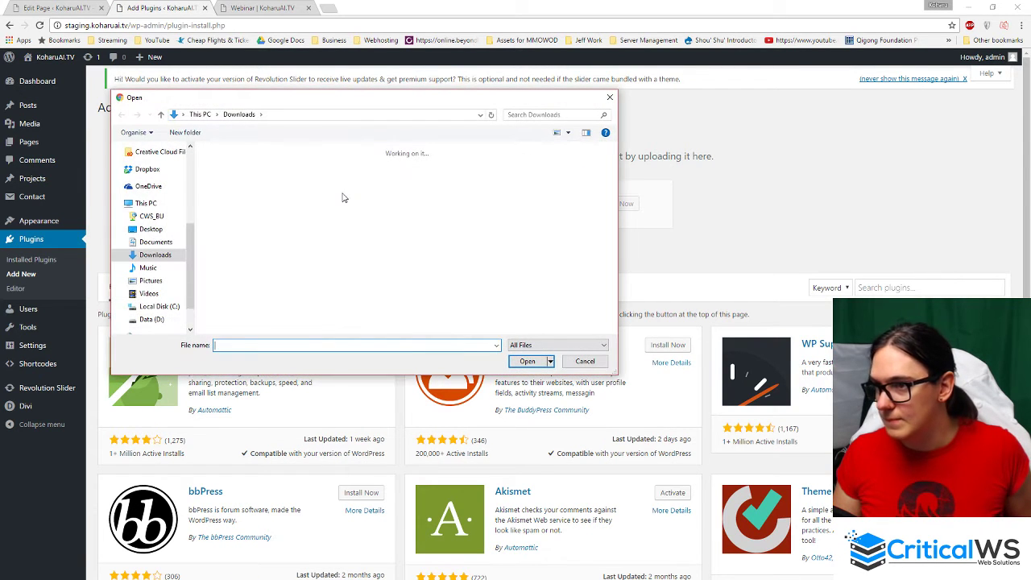
type("woocommer")
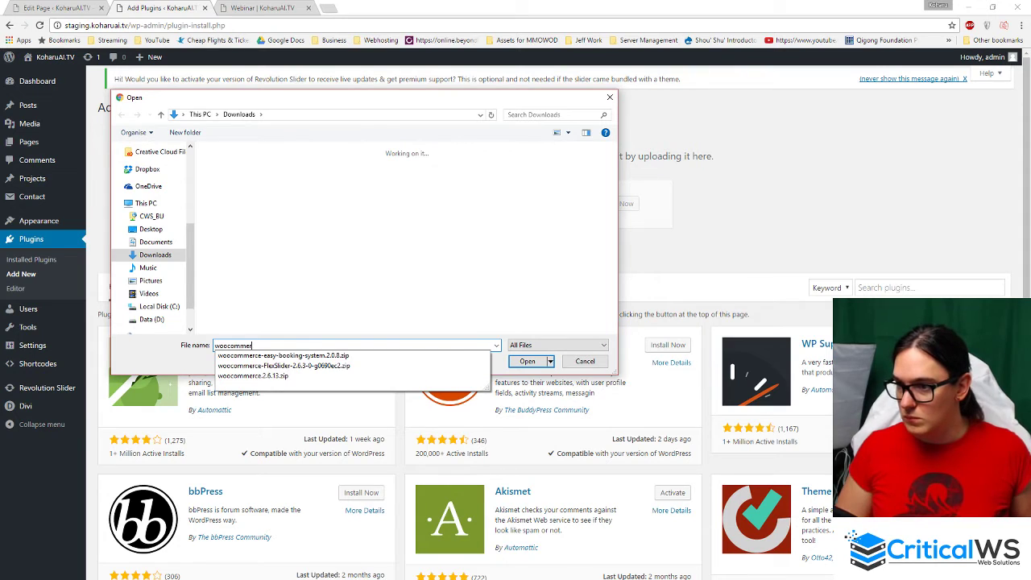
type("ce")
key("Down")
key("Down")
key("Down")
key("Return")
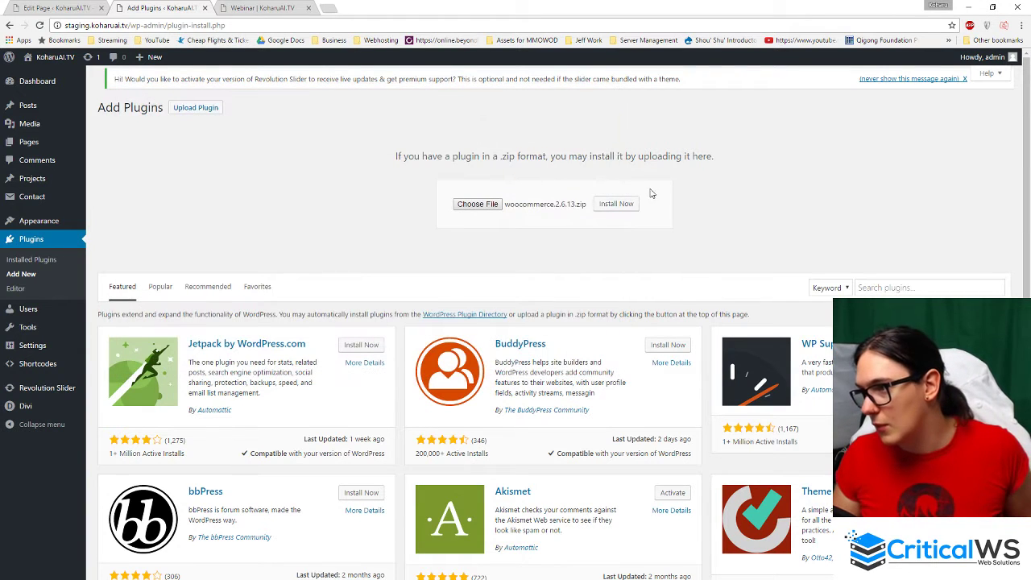
left_click(619, 203)
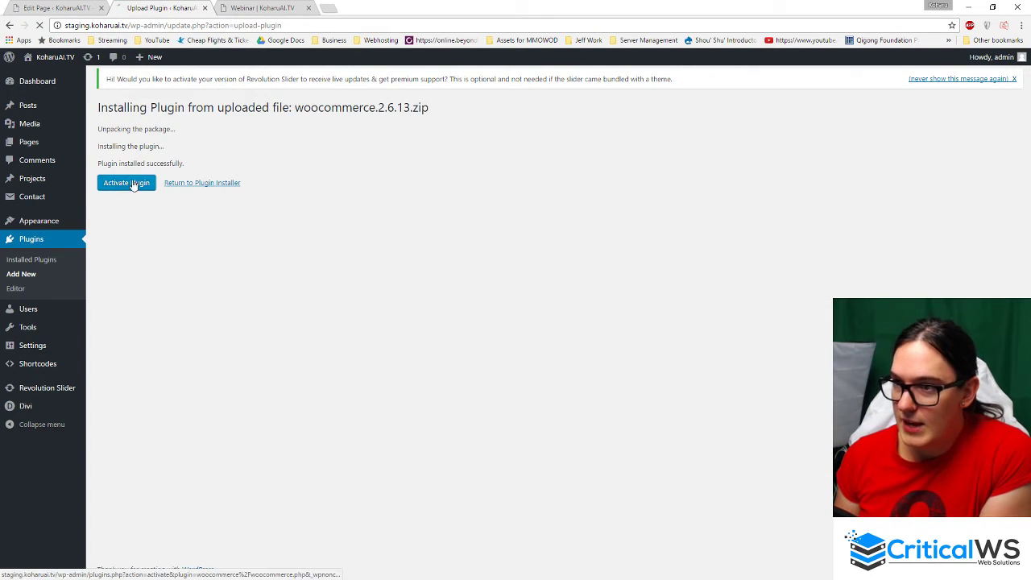
left_click(134, 185)
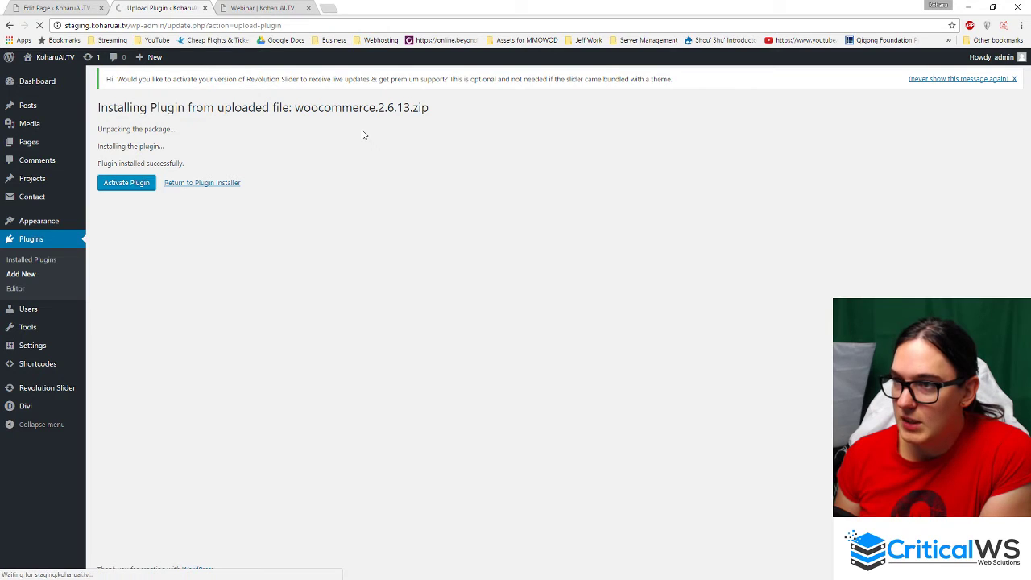
left_click(241, 7)
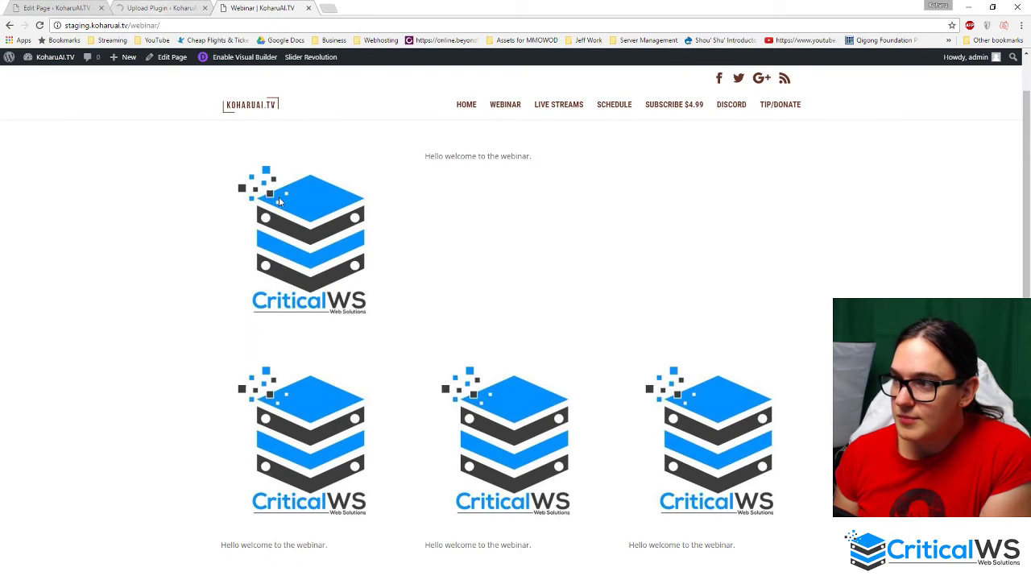
scroll(421, 314, "up", 1)
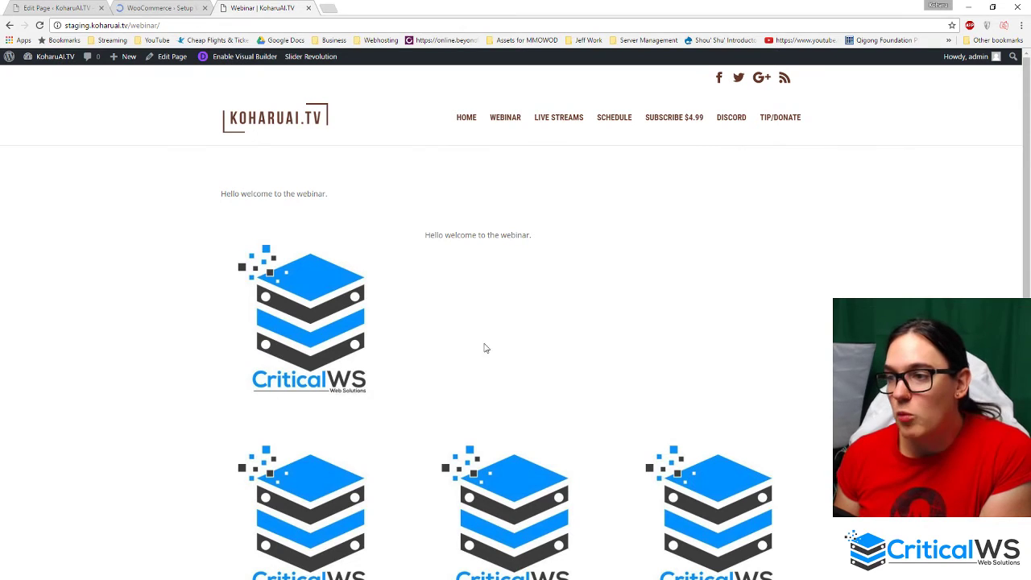
- Skip the WooCommerce setup wizard with 'Not right now' and open Products > Categories in a new tab
left_click(153, 6)
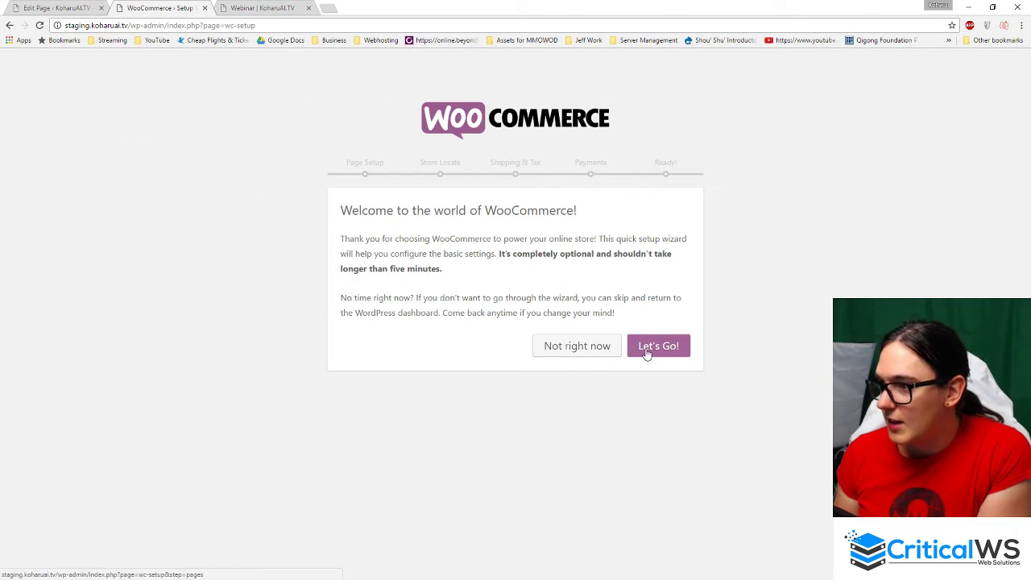
left_click(579, 353)
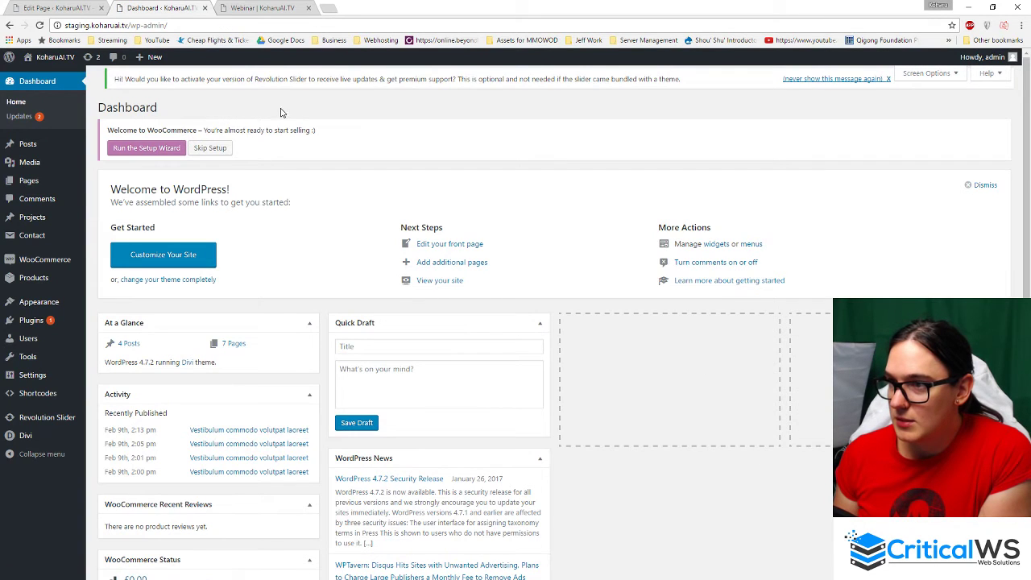
mouse_move(46, 268)
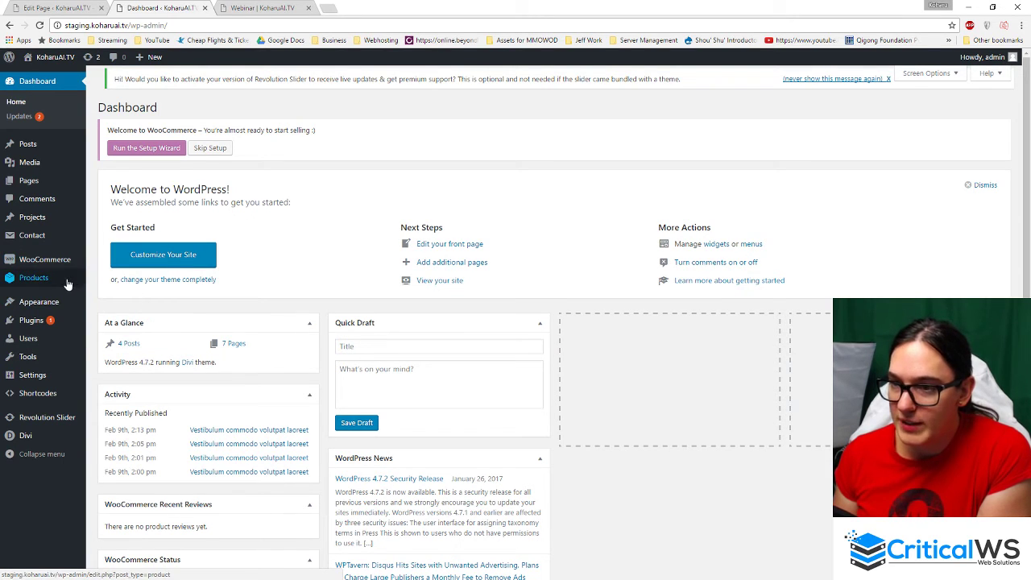
mouse_move(66, 283)
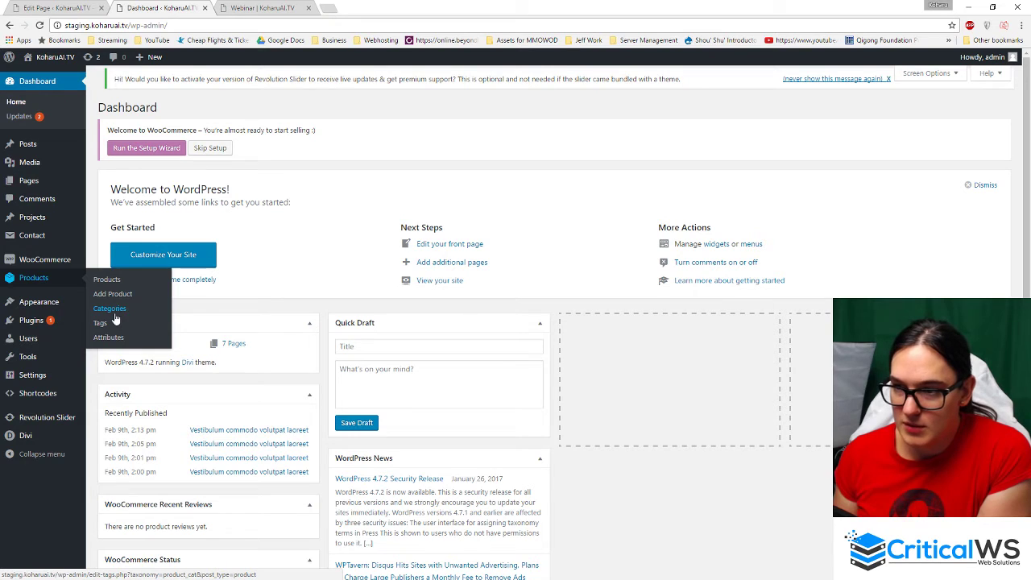
middle_click(112, 314)
- Create the product categories 'Coaster' and 'Paintings'
left_click(262, 7)
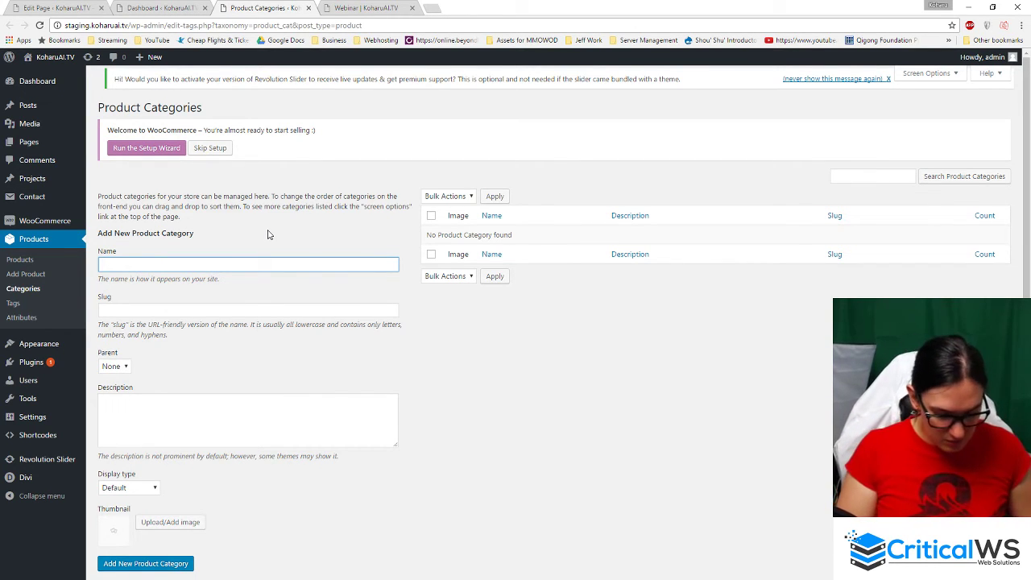
type("Coaster")
scroll(186, 432, "down", 1)
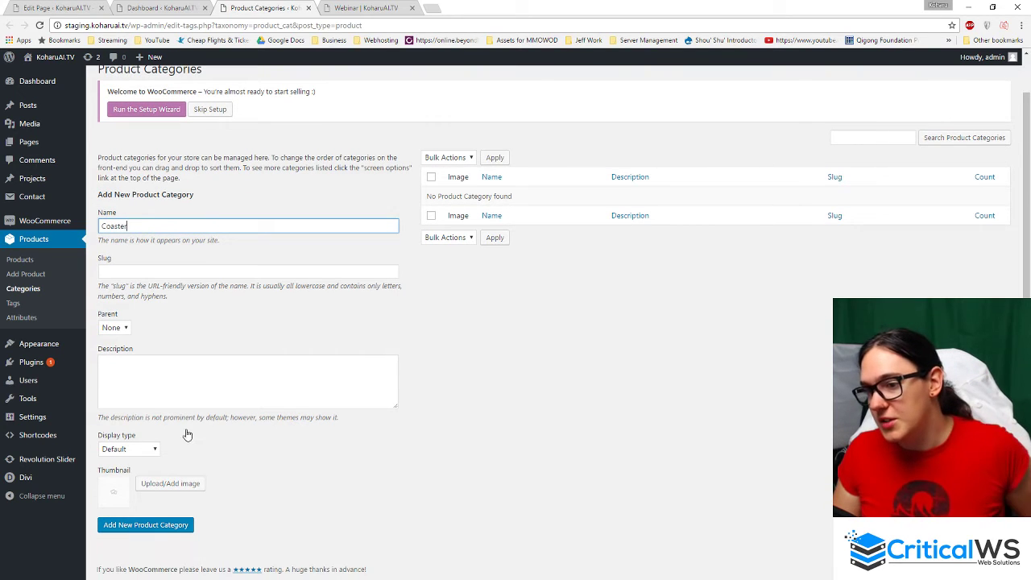
left_click(148, 525)
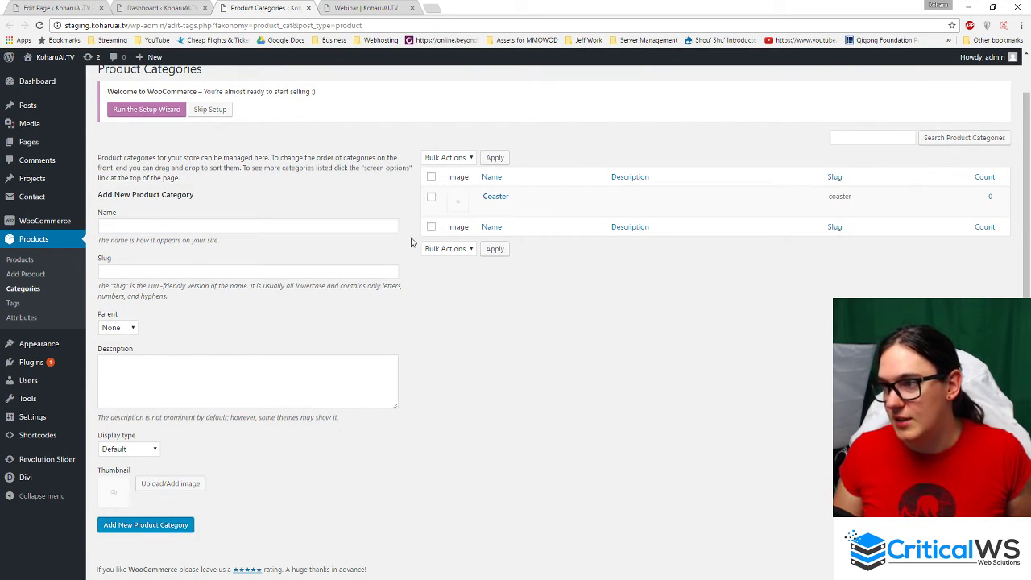
left_click(198, 226)
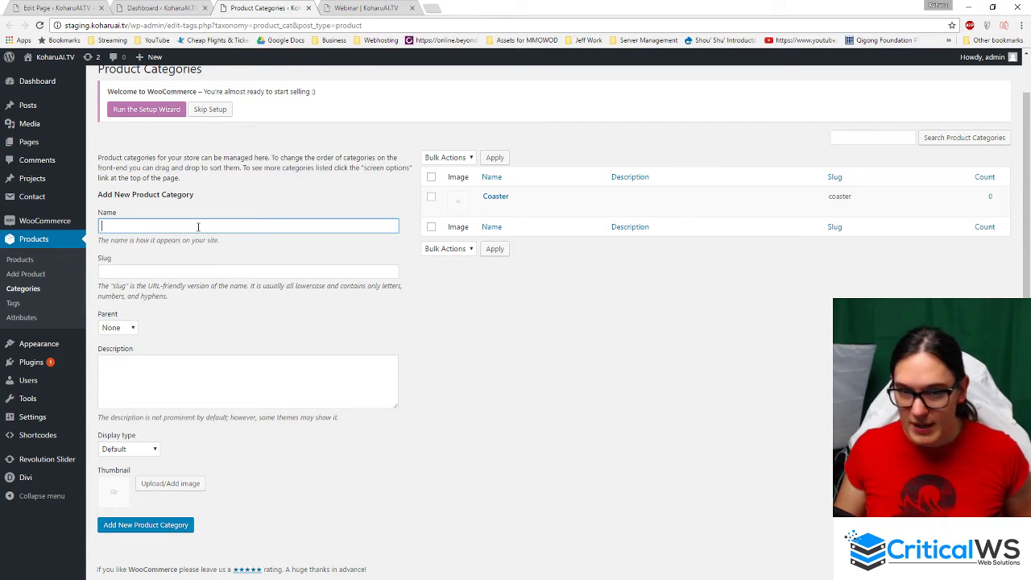
type("Paintings")
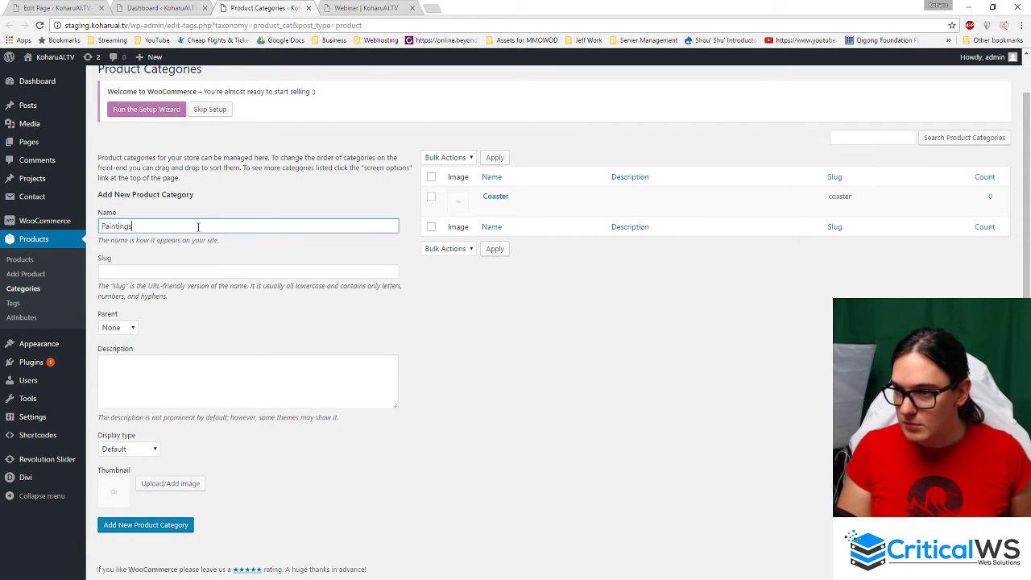
key("Return")
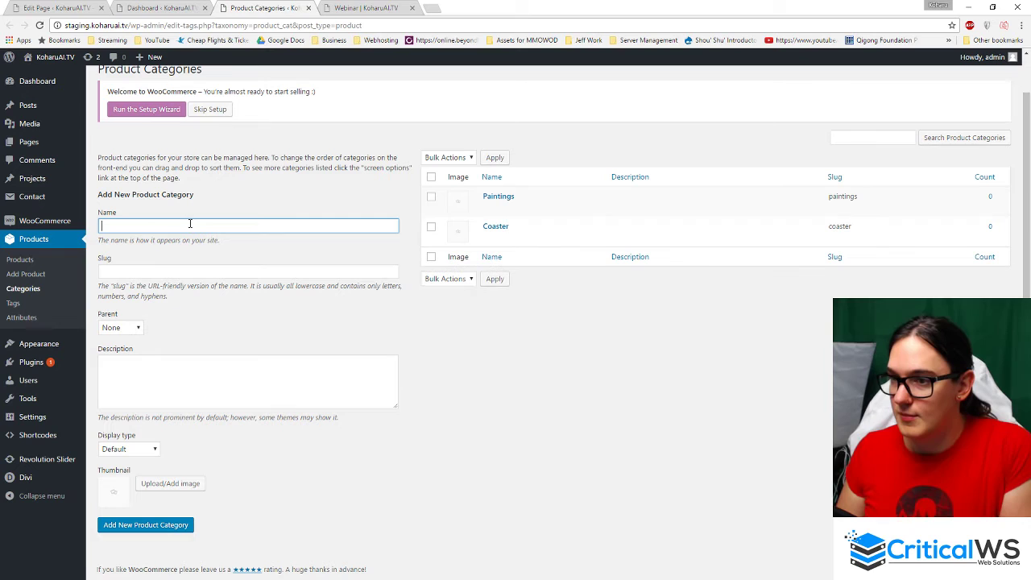
left_click(33, 278)
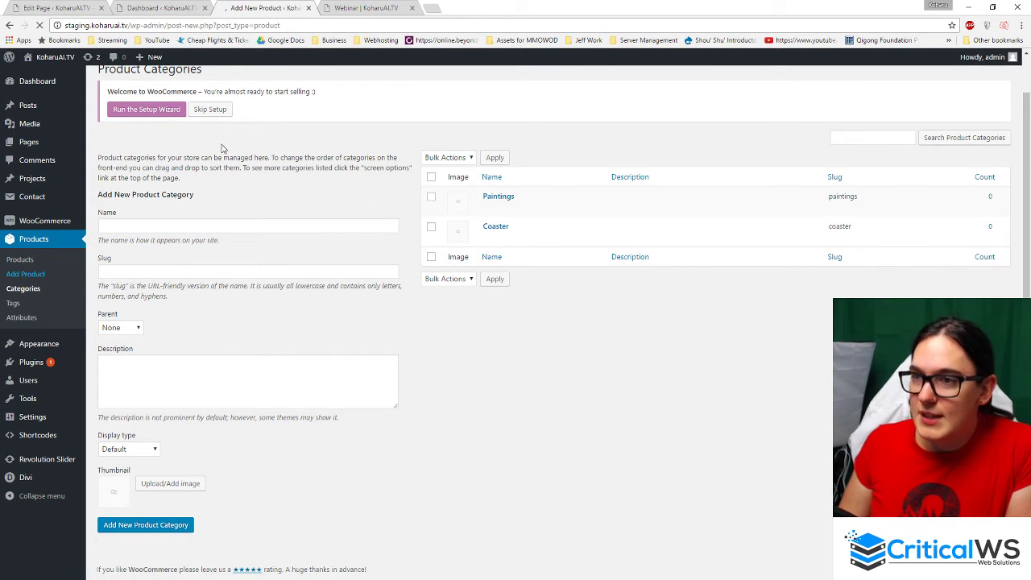
- Name the new product 'Test Item 1' with the description 'This is my test item.'
mouse_move(45, 76)
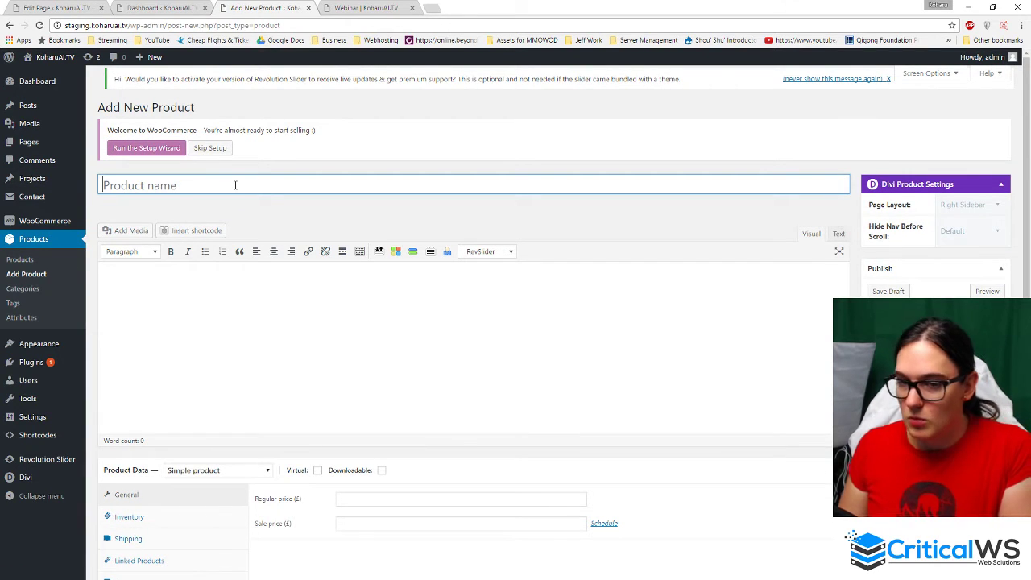
type("Tes")
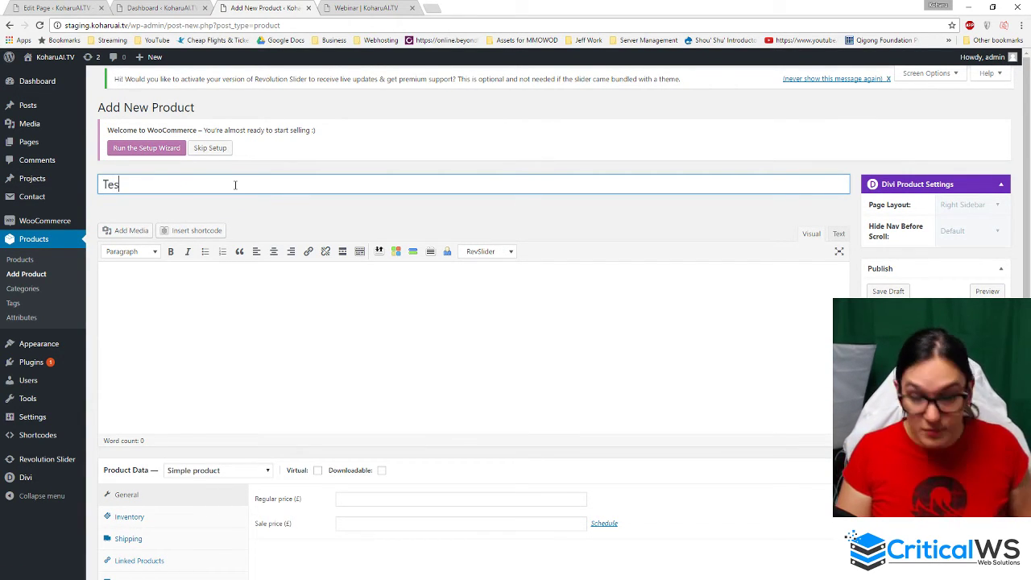
type("t Item 1")
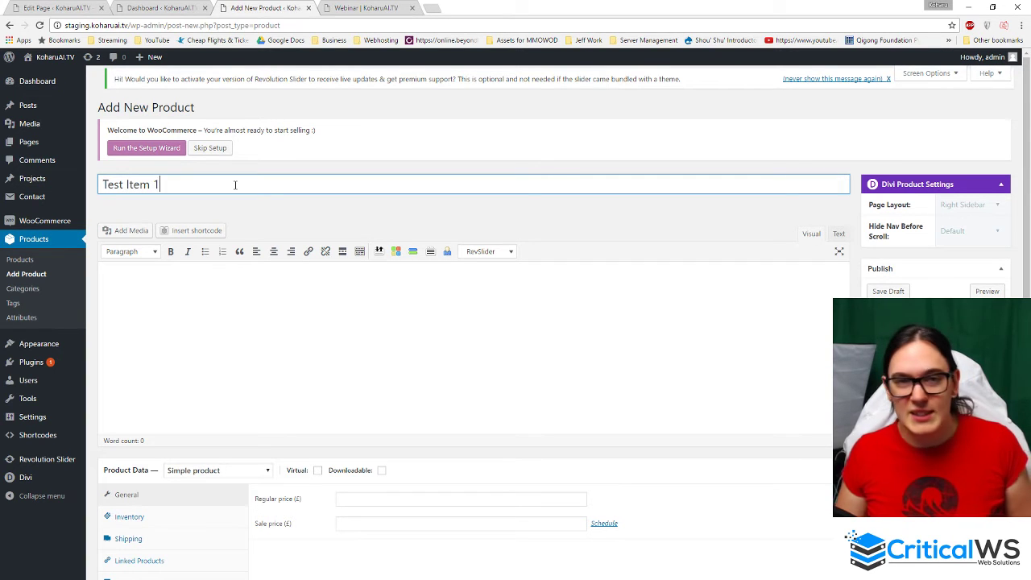
key("Tab")
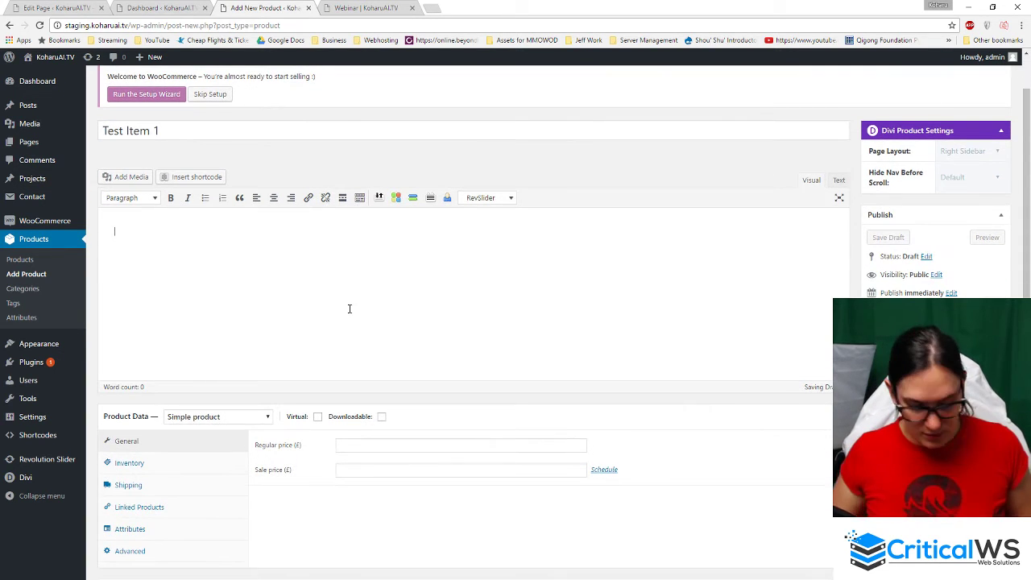
type("This is my ")
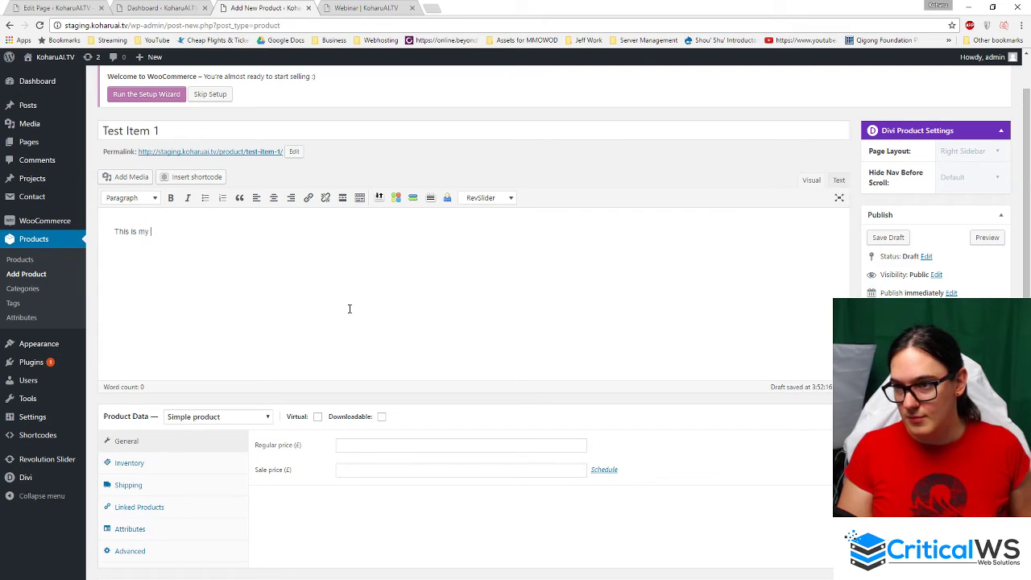
type("test item.")
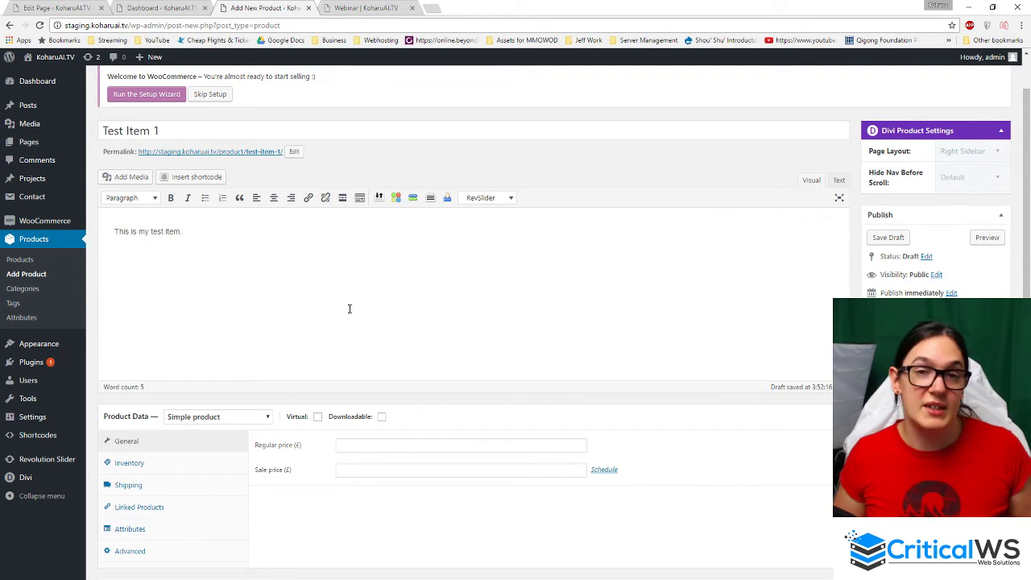
scroll(350, 309, "down", 1)
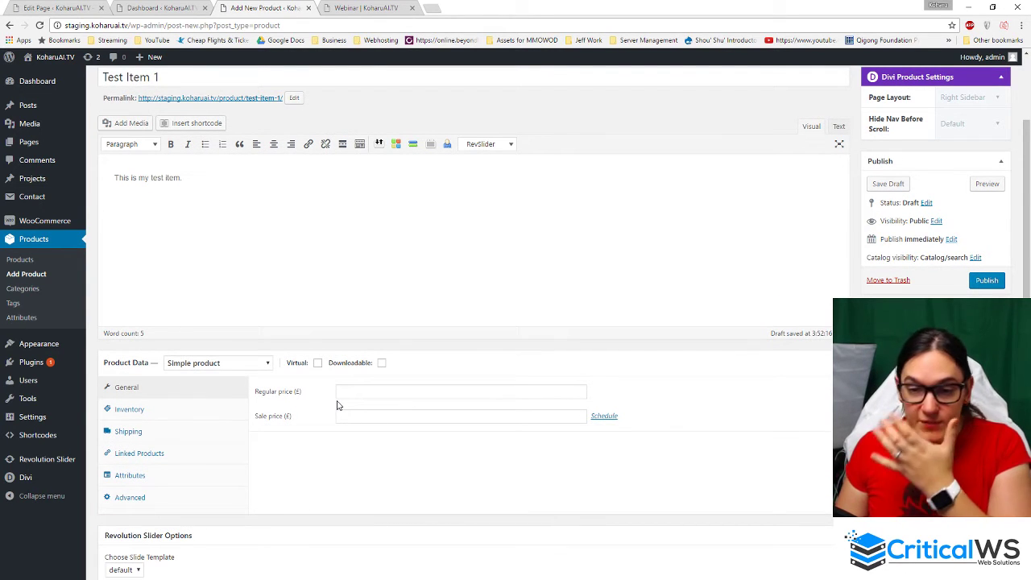
- Set Test Item 1's regular price to 5.99
left_click(300, 395)
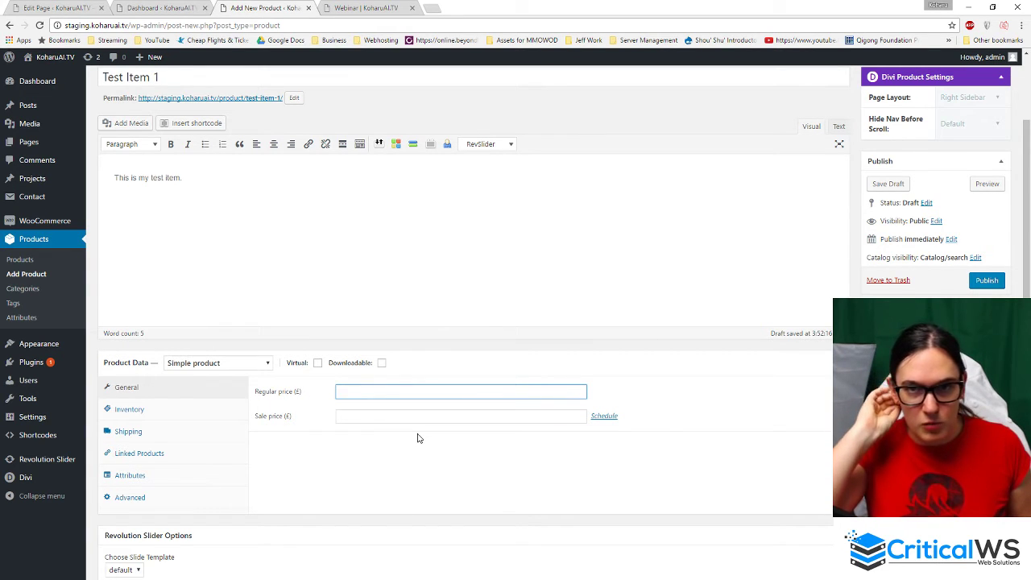
left_click(369, 391)
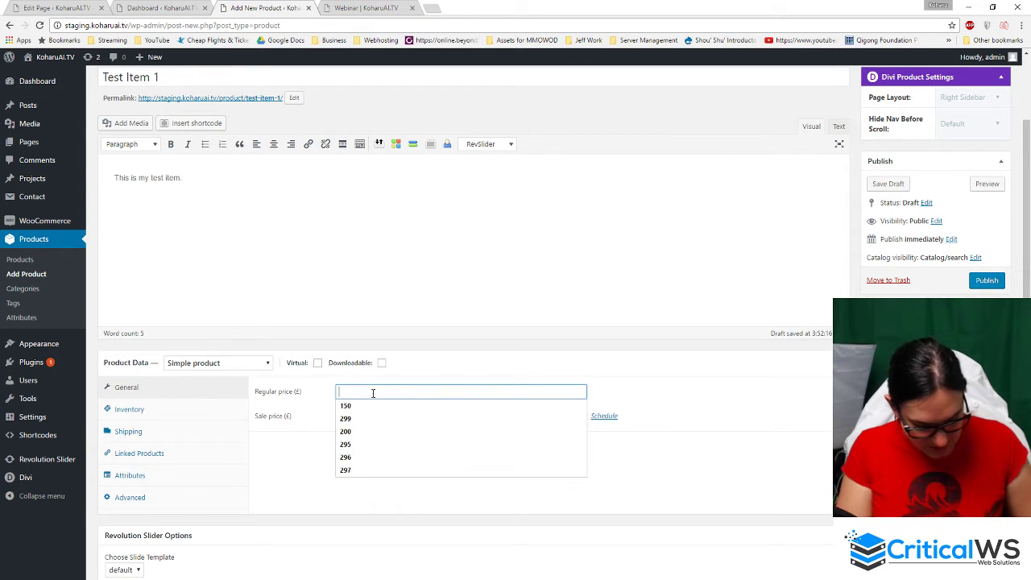
type("5.99")
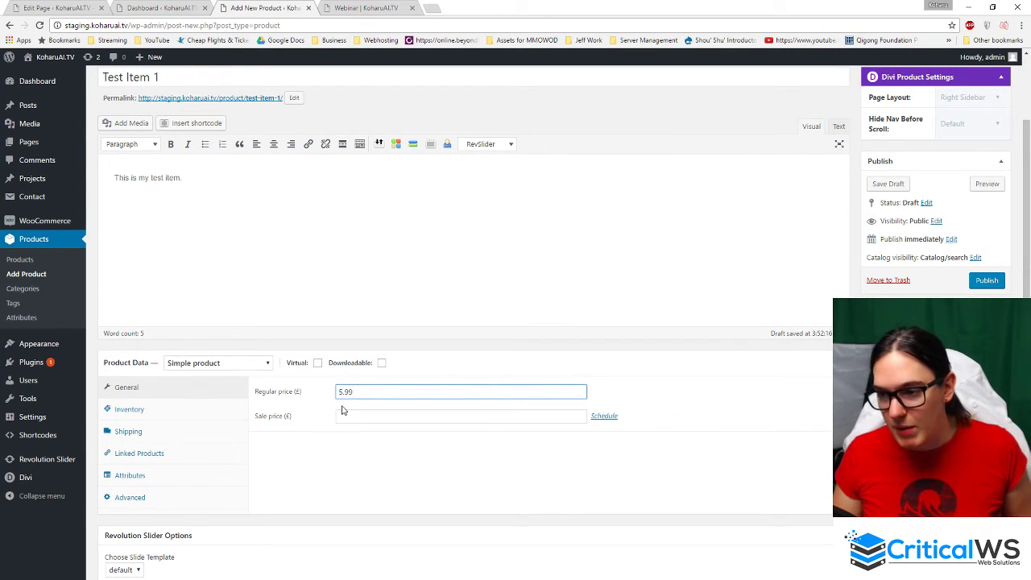
left_click(351, 462)
- Add the short description 'An item' and start choosing a product image from a new browser tab
scroll(352, 460, "down", 3)
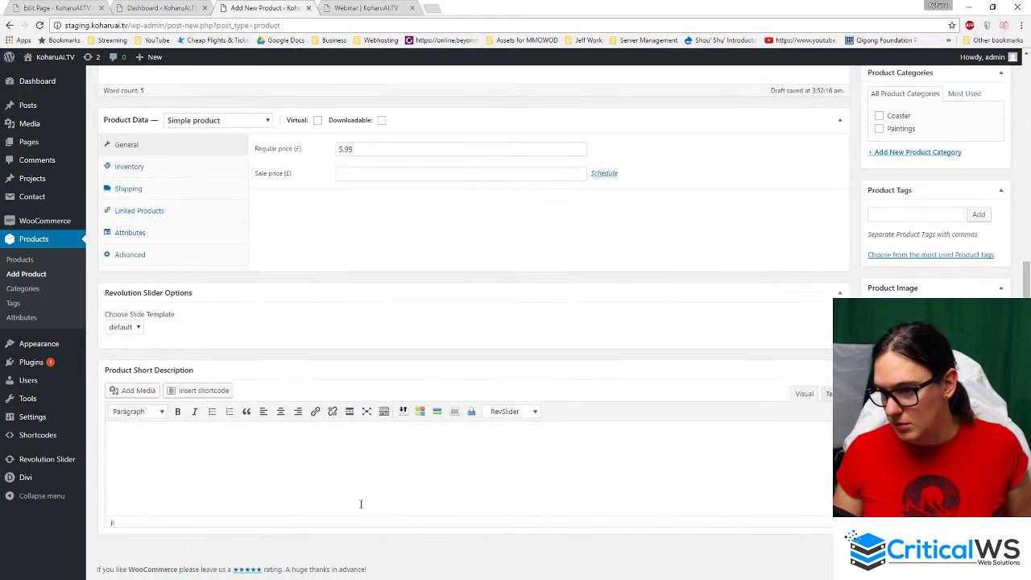
scroll(601, 470, "up", 1)
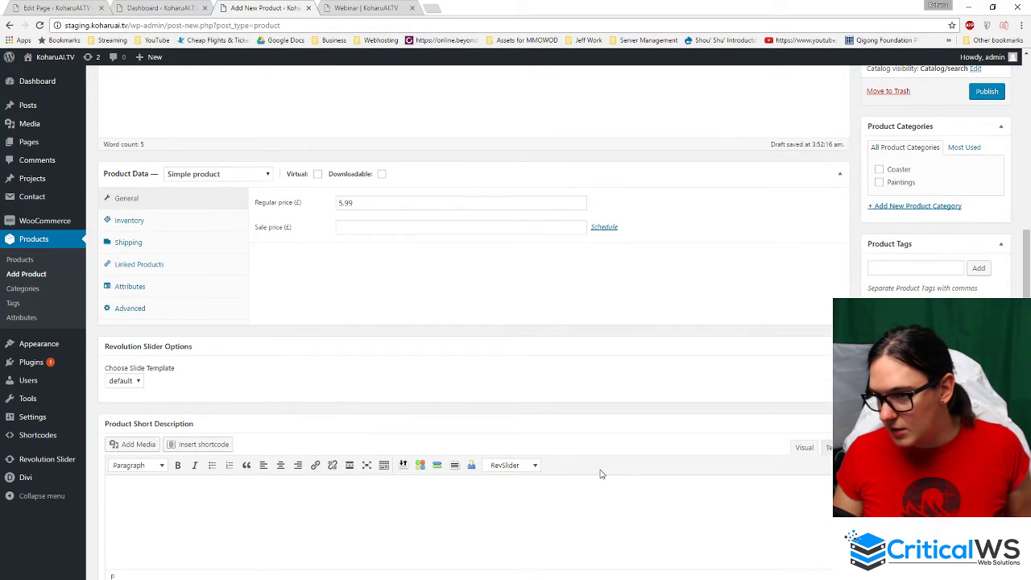
scroll(601, 472, "down", 1)
scroll(580, 472, "up", 1)
scroll(580, 472, "up", 3)
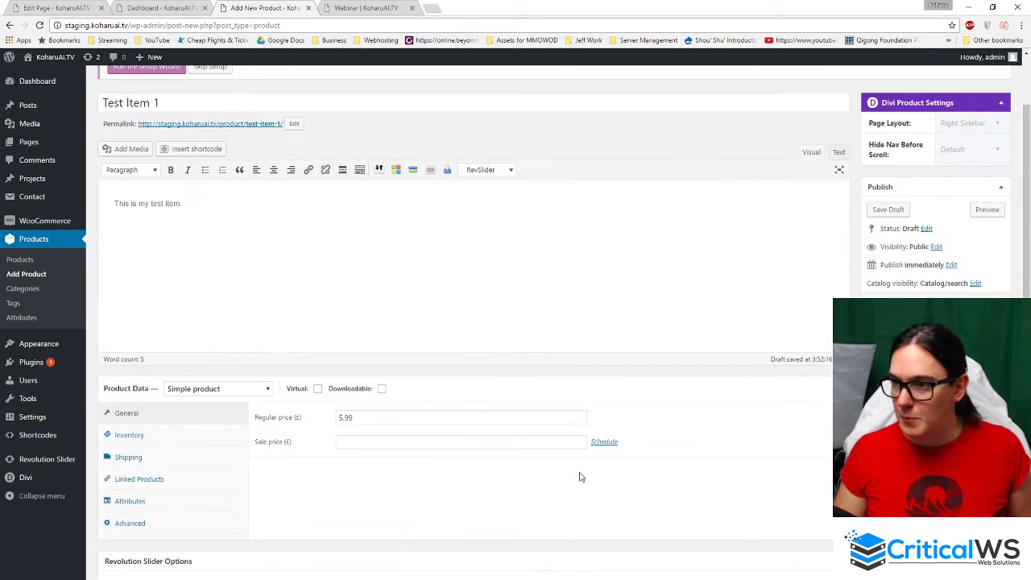
scroll(580, 472, "down", 3)
type("An item.")
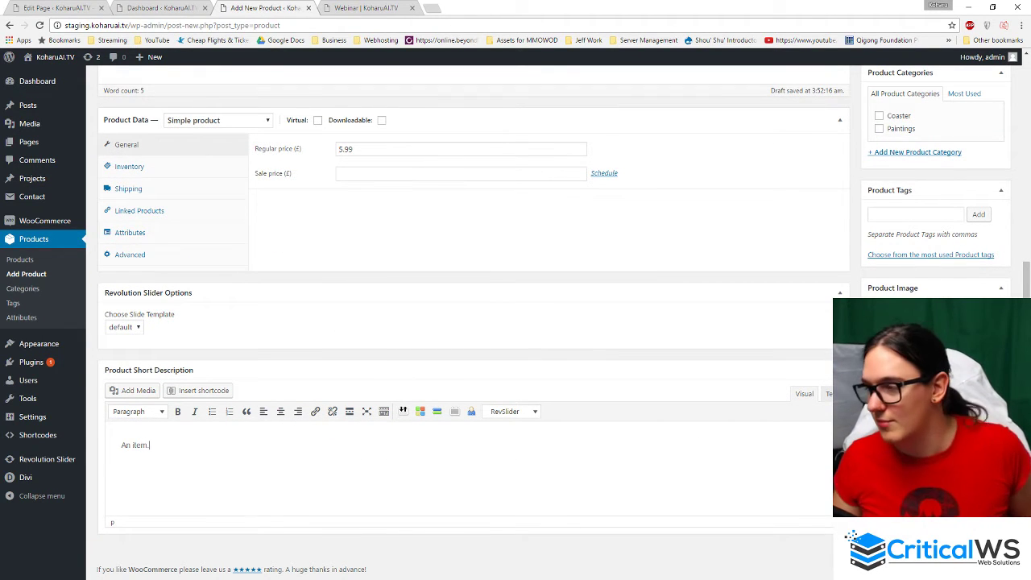
scroll(921, 233, "up", 3)
scroll(920, 233, "down", 1)
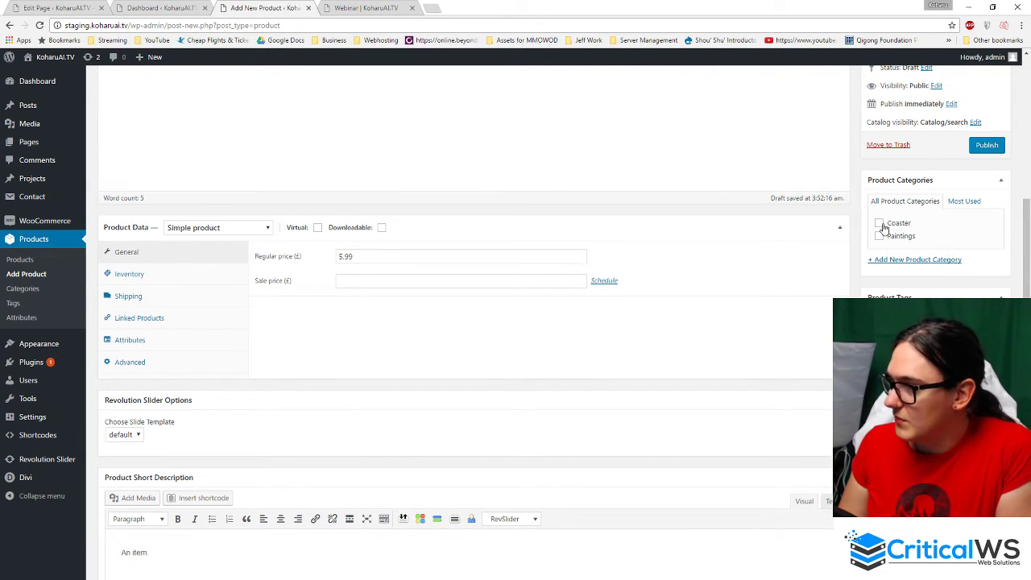
scroll(842, 238, "up", 3)
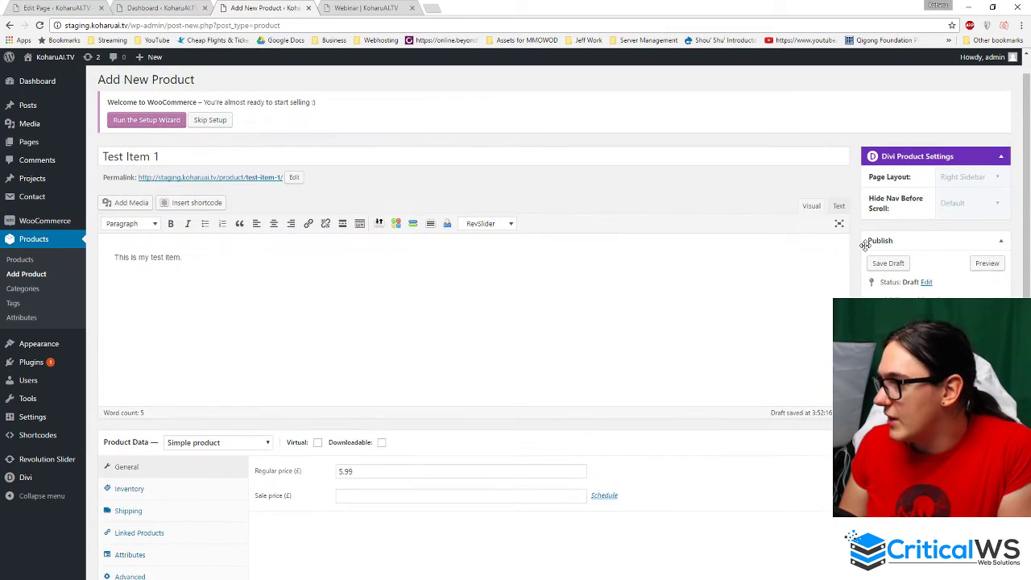
scroll(859, 190, "down", 1)
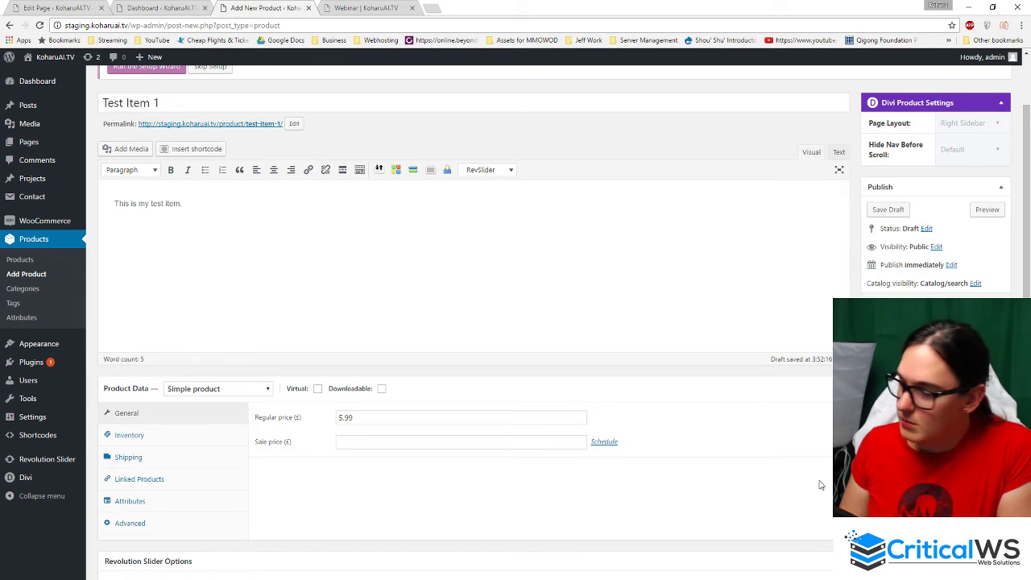
scroll(820, 485, "down", 3)
scroll(820, 485, "up", 1)
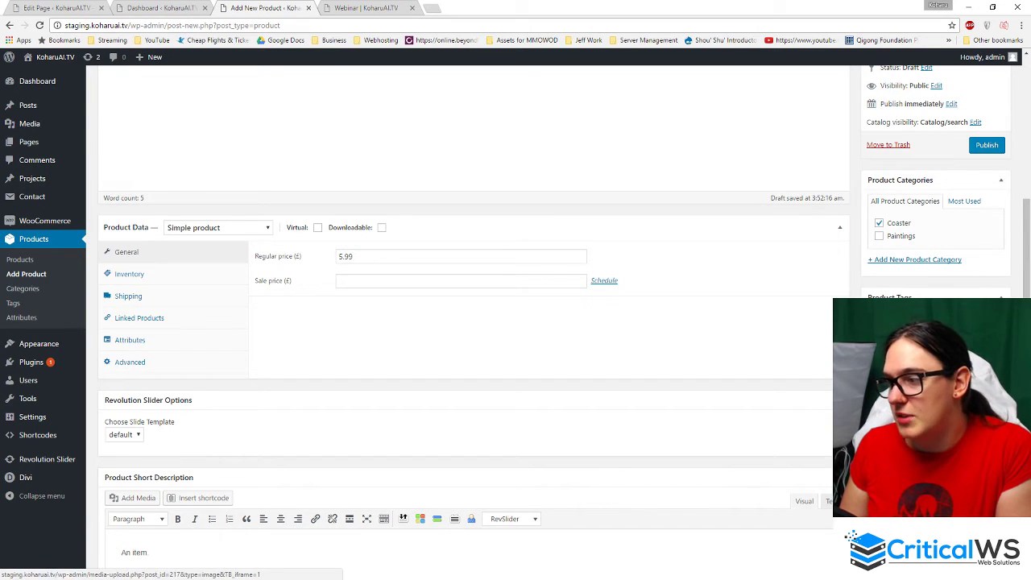
left_click(898, 409)
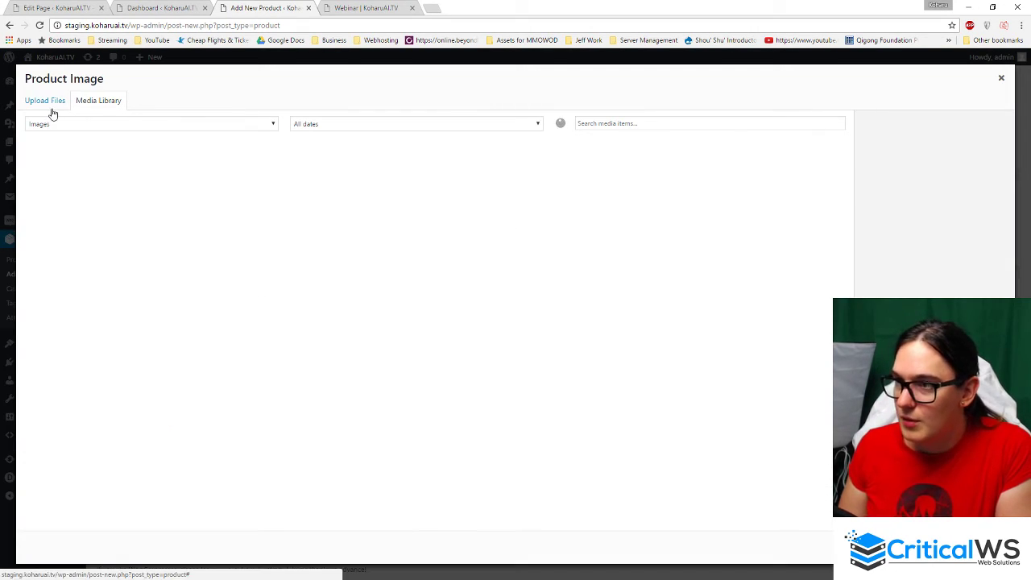
left_click(431, 7)
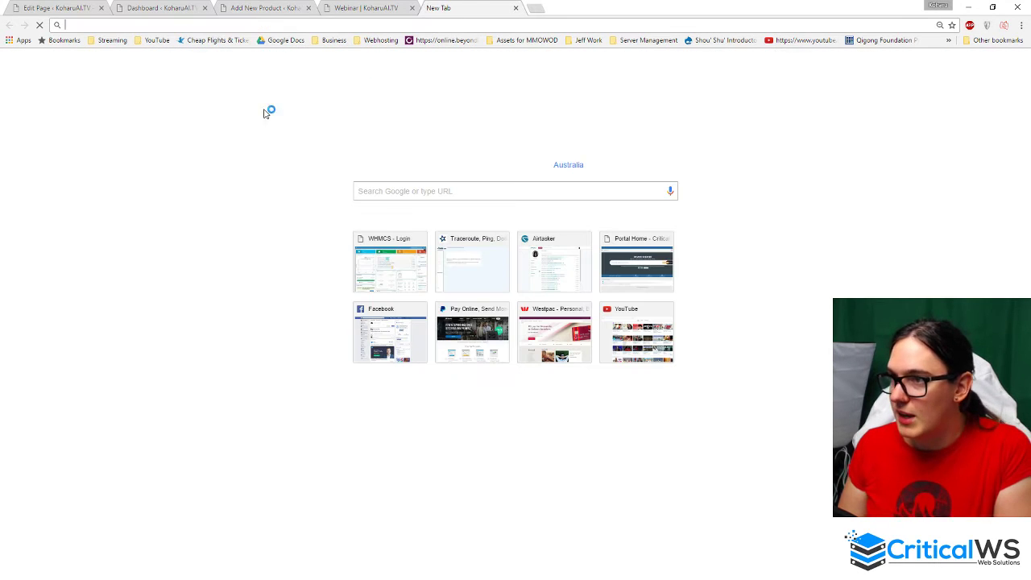
- Search Google Images for beer coasters and preview the first result
type("ebook")
key("Return")
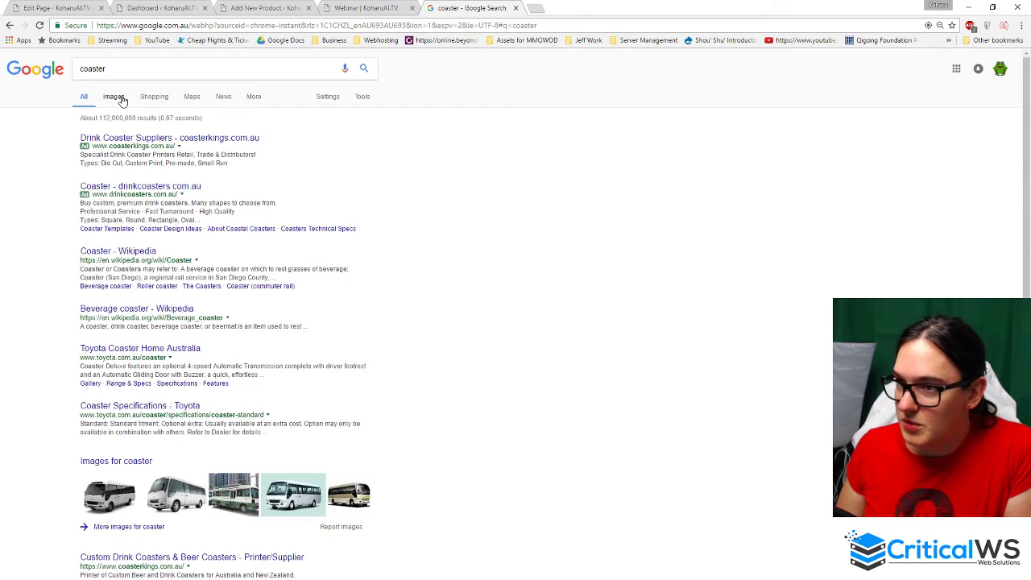
left_click(121, 98)
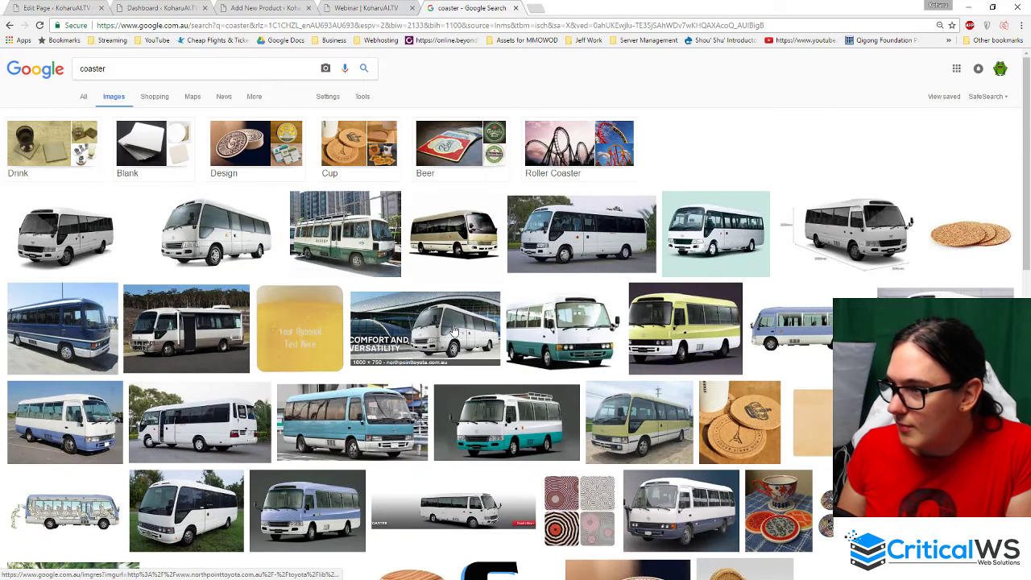
left_click(450, 138)
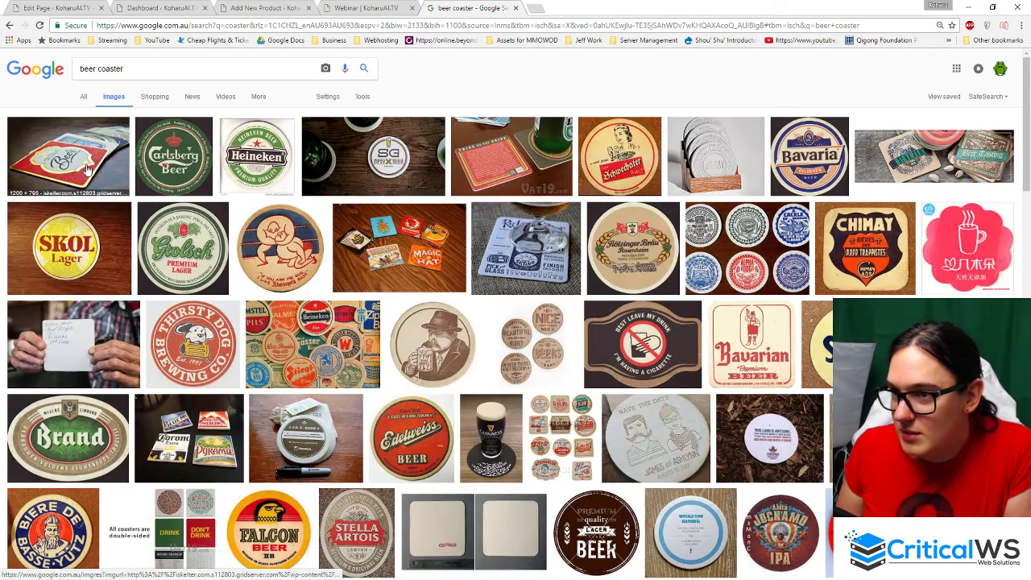
left_click(89, 170)
- Save the full-size coaster photo as beer-press-closeup.jpg in Downloads, then return to the Webinar tab
left_click(755, 341)
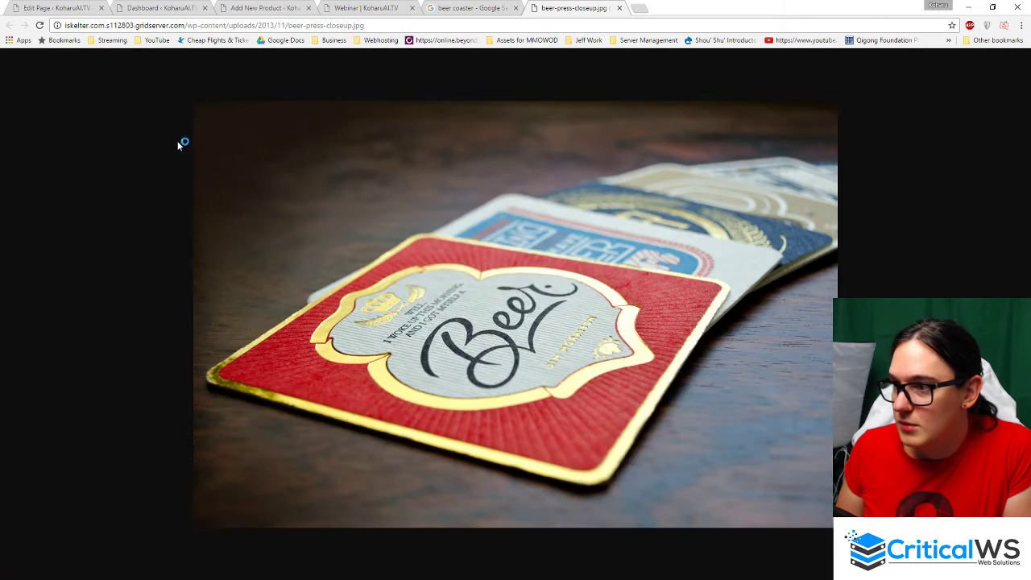
right_click(435, 218)
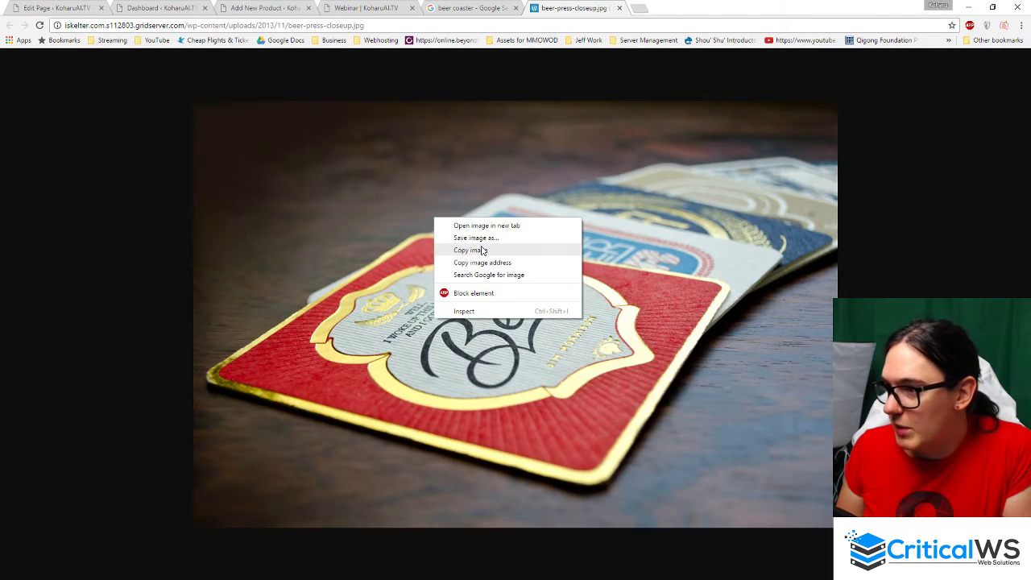
left_click(475, 238)
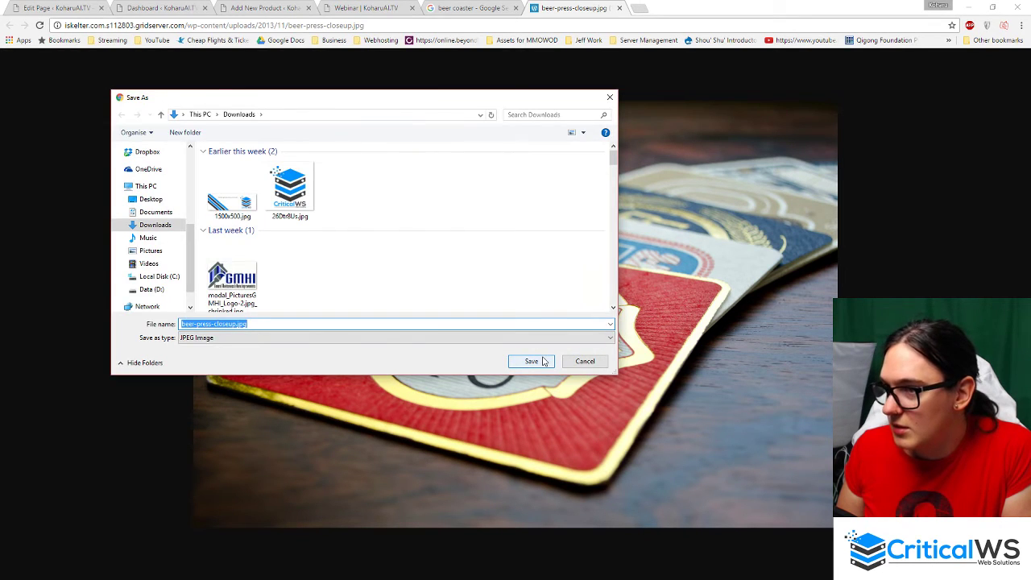
left_click(532, 361)
left_click(620, 8)
left_click(322, 9)
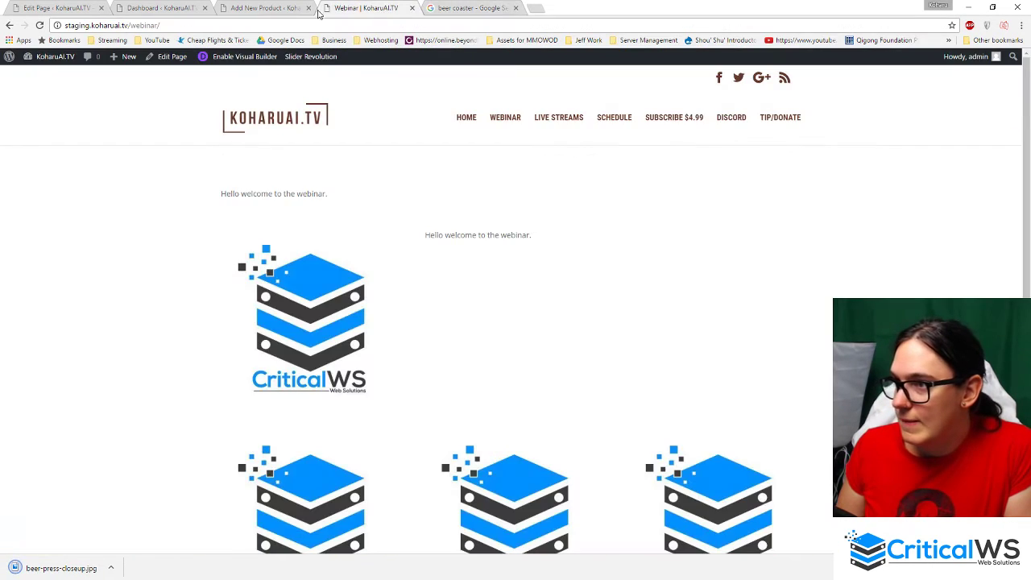
- Upload beer-press-closeup.jpg and set it as Test Item 1's product image
left_click(266, 8)
left_click(45, 100)
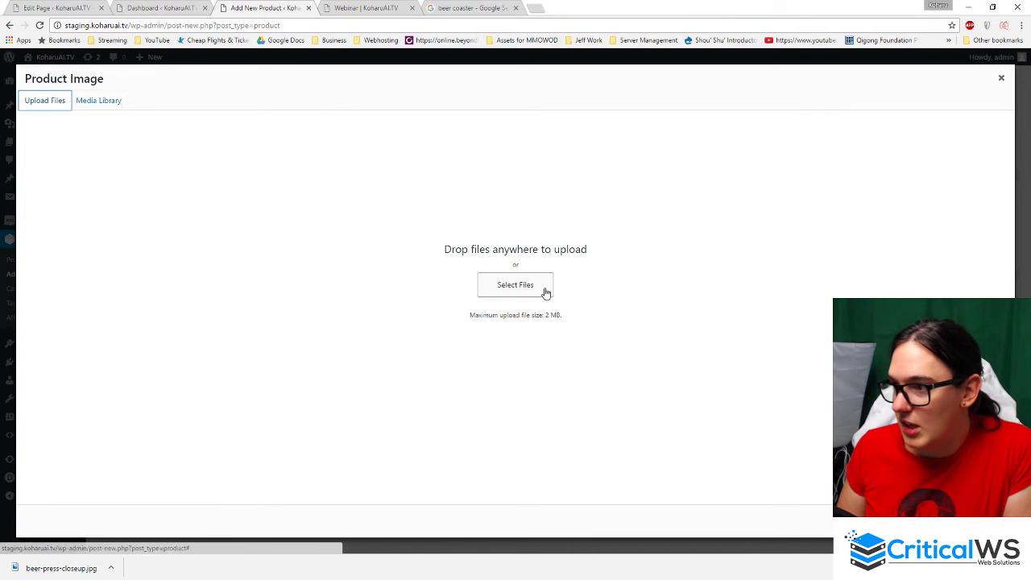
left_click(523, 287)
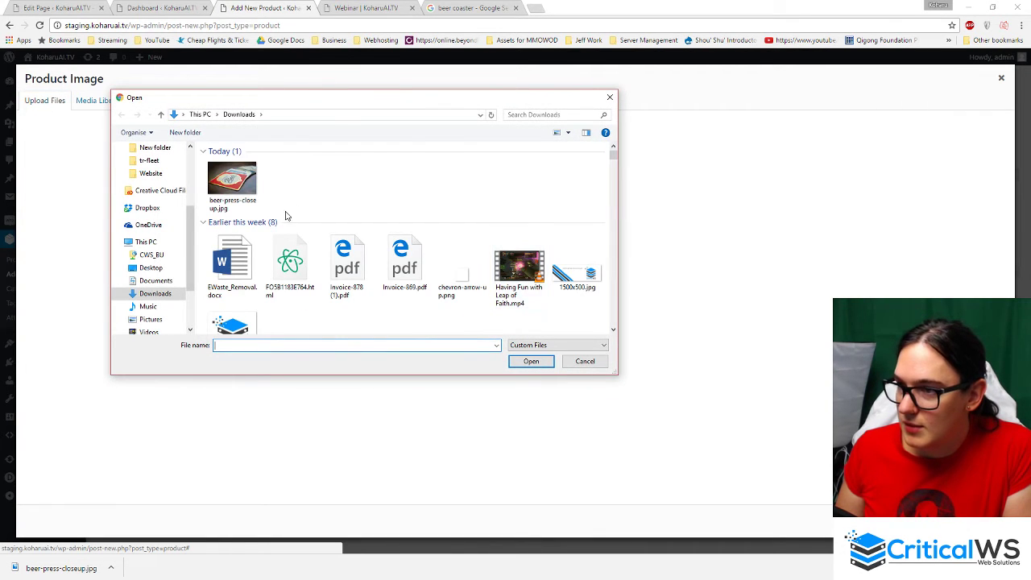
left_click(234, 184)
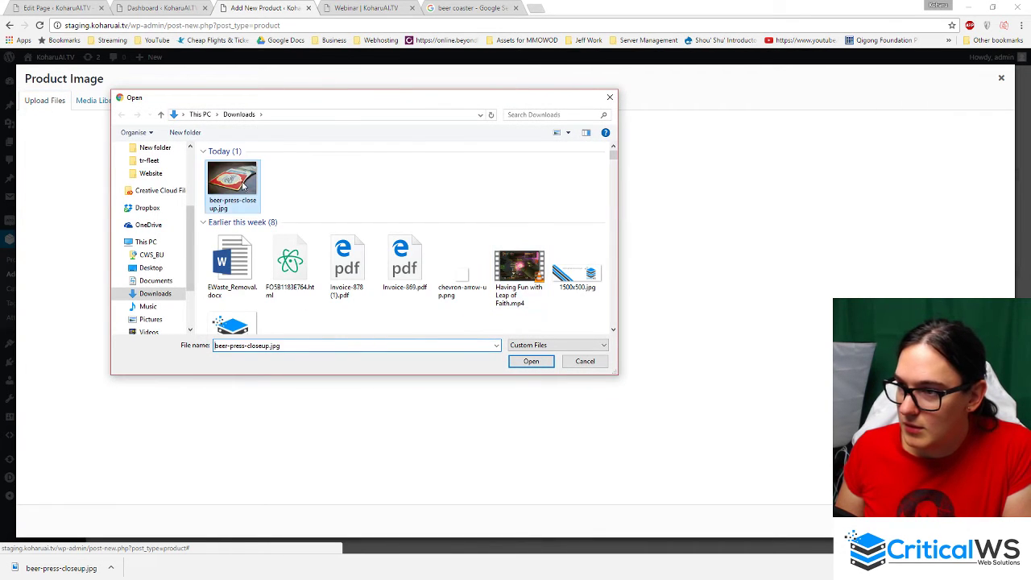
left_click(531, 362)
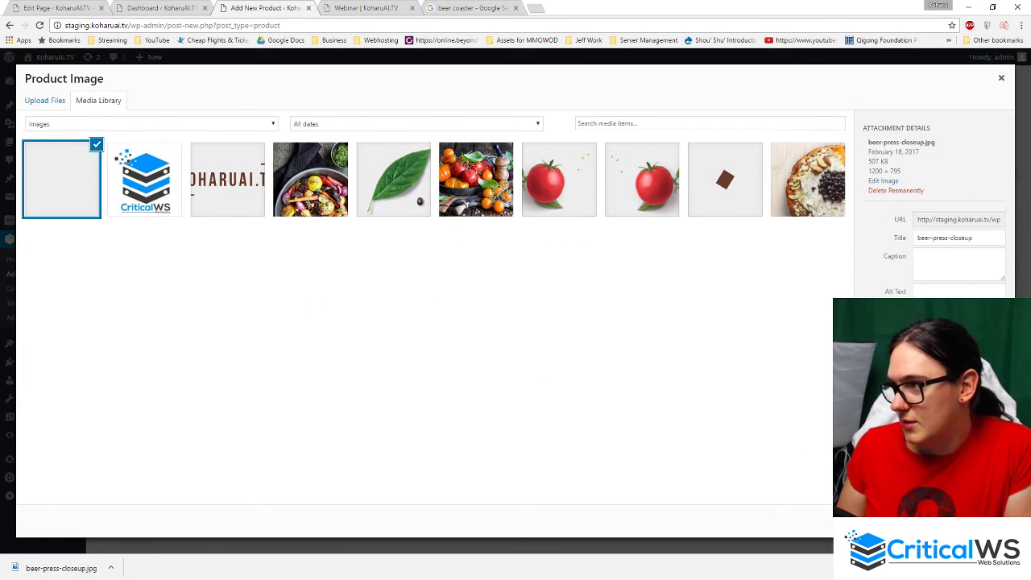
left_click(972, 521)
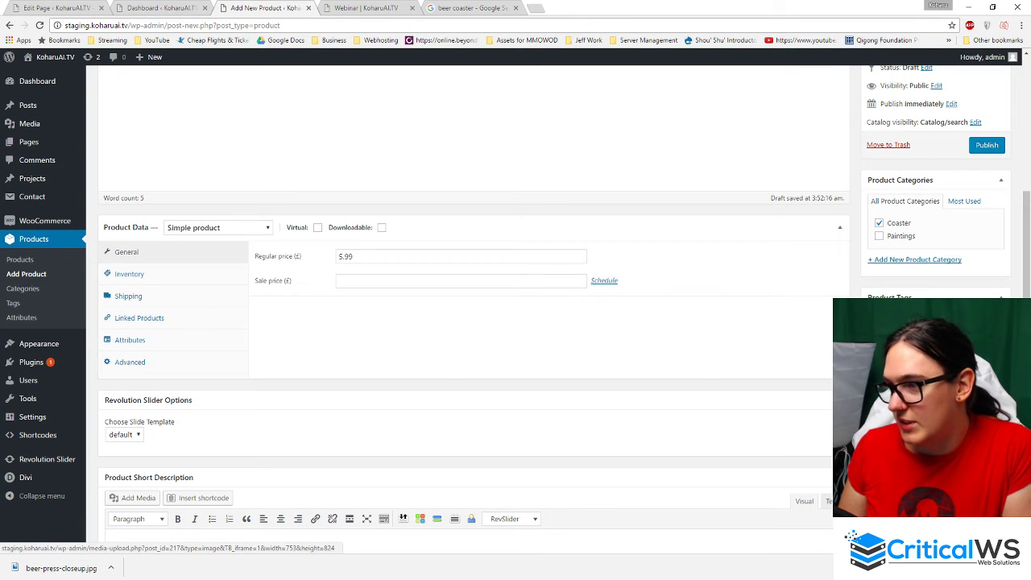
- Publish Test Item 1, then return to the Webinar page tab
scroll(467, 322, "down", 2)
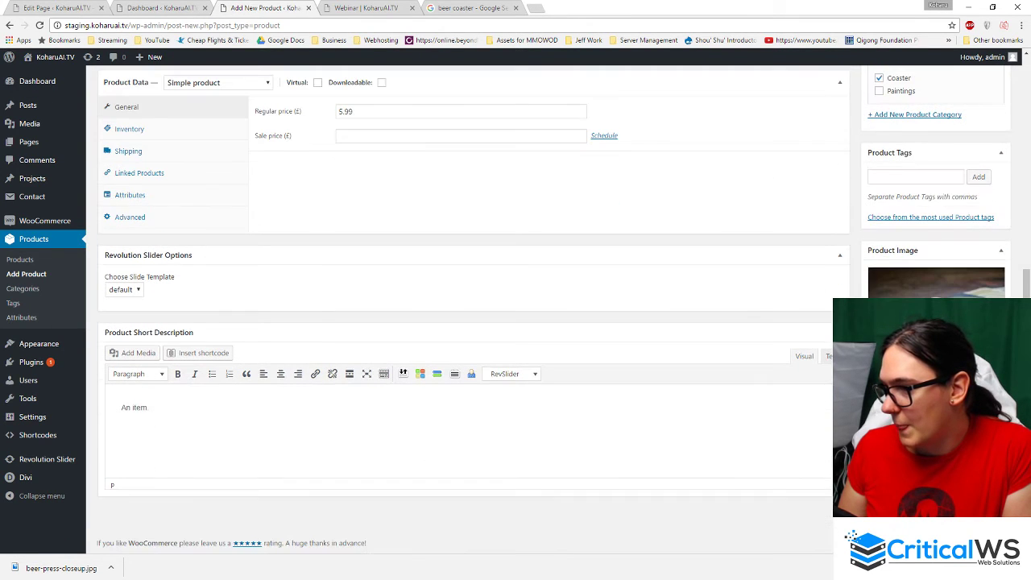
scroll(467, 323, "up", 5)
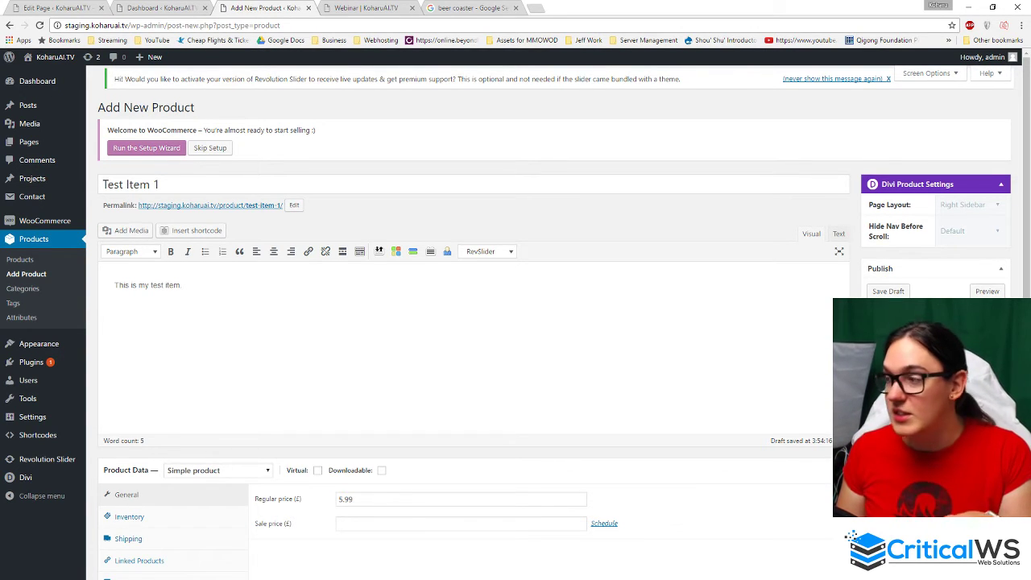
left_click(989, 389)
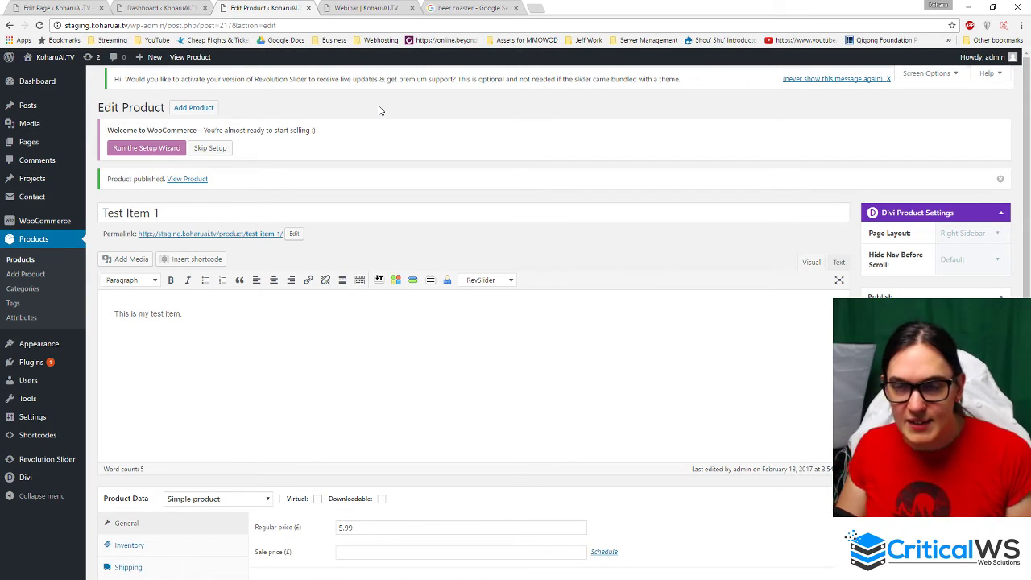
left_click(338, 7)
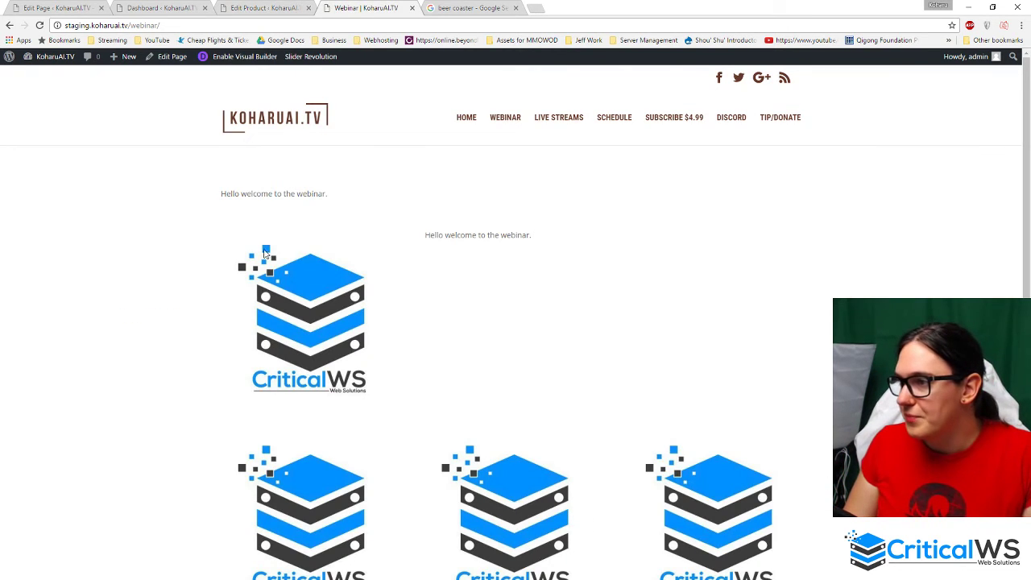
- Try the site's /store/ address, then load /shop/ to list Test Item 1 at £5.99
double_click(145, 25)
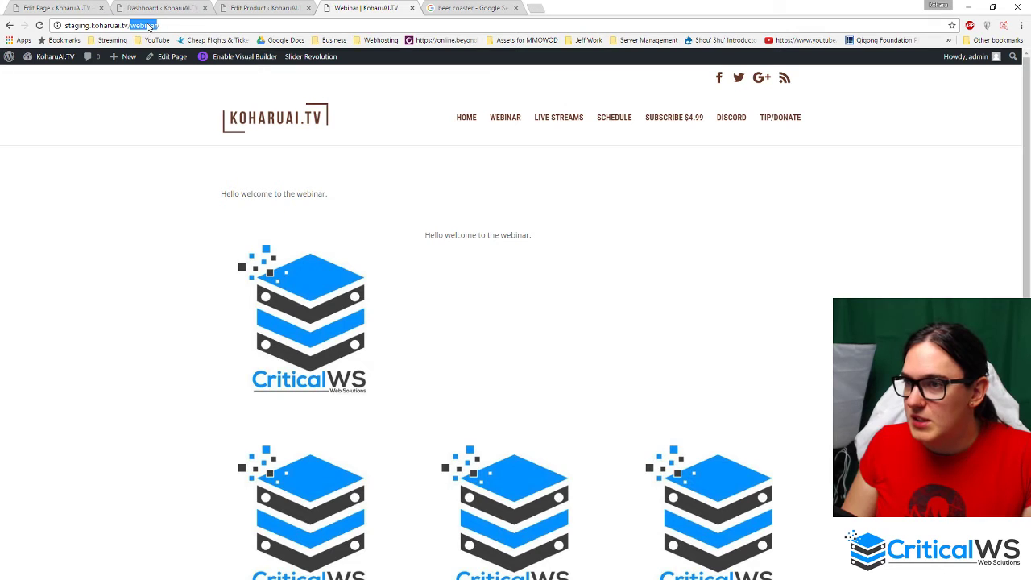
type("store")
key("Return")
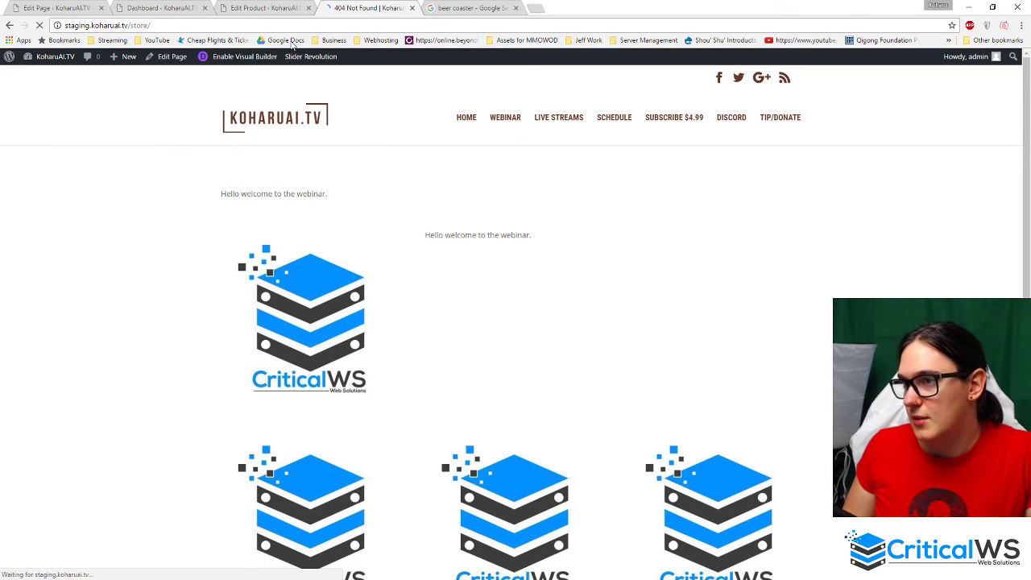
double_click(137, 26)
type("shop")
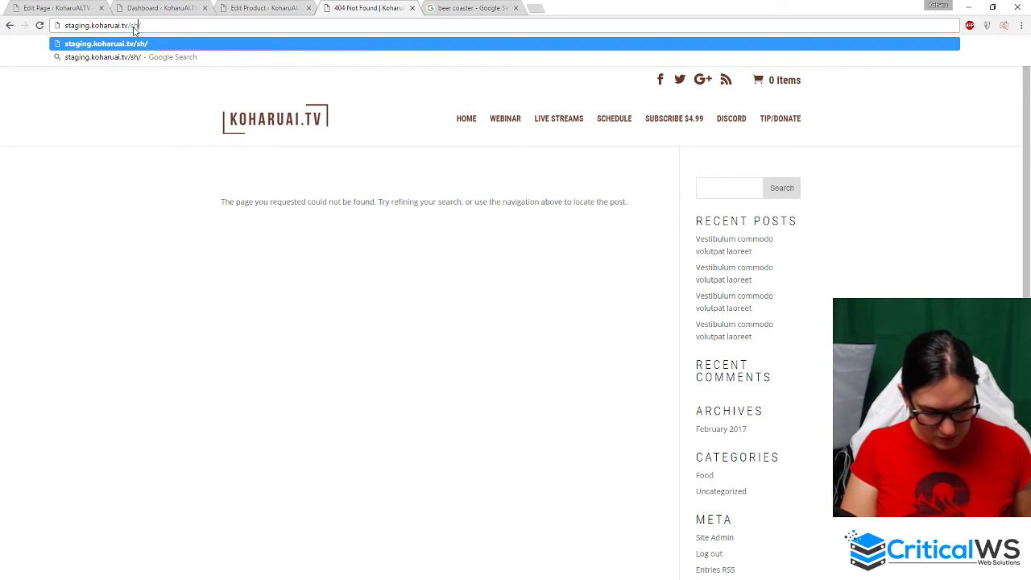
key("Return")
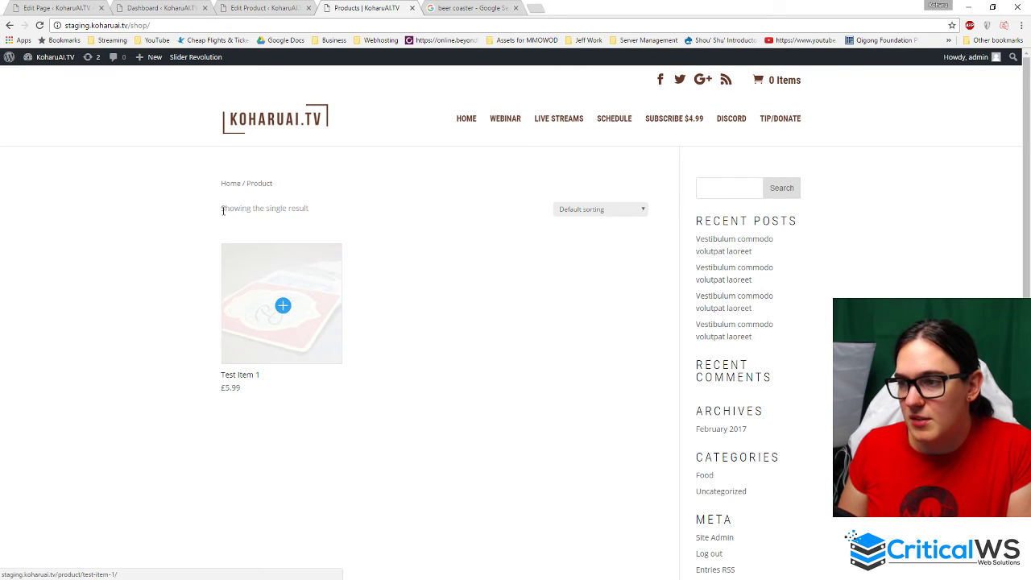
- Open the Test Item 1 product page and check its Description and Reviews tabs
left_click(326, 282)
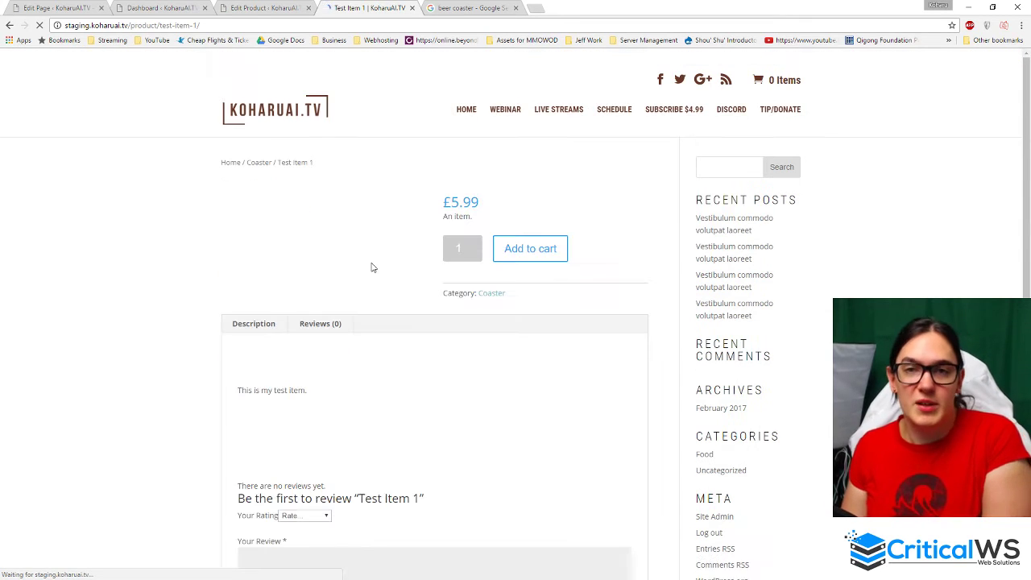
scroll(346, 339, "down", 2)
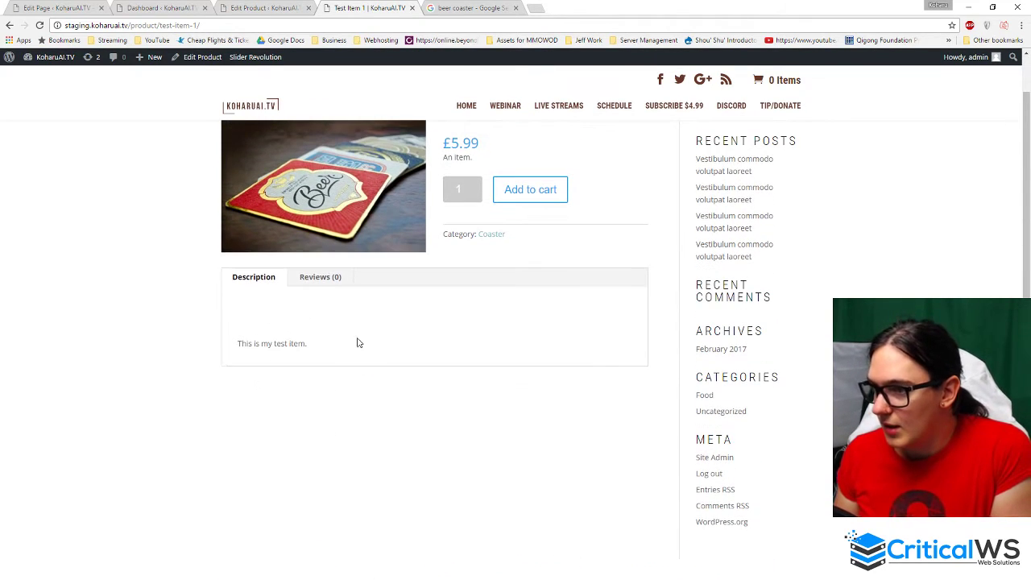
scroll(237, 379, "up", 2)
left_click_drag(238, 424, 307, 425)
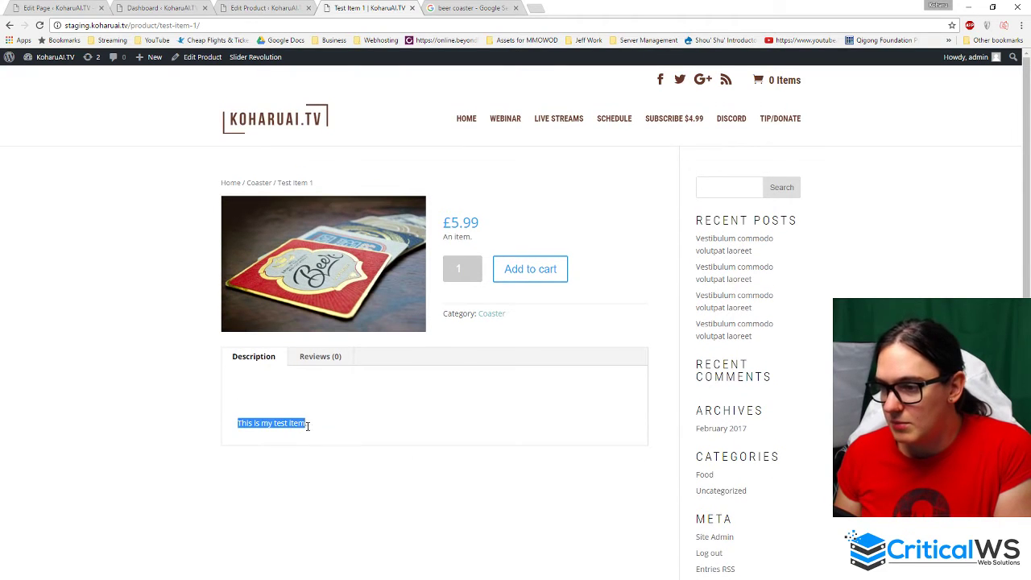
left_click(381, 432)
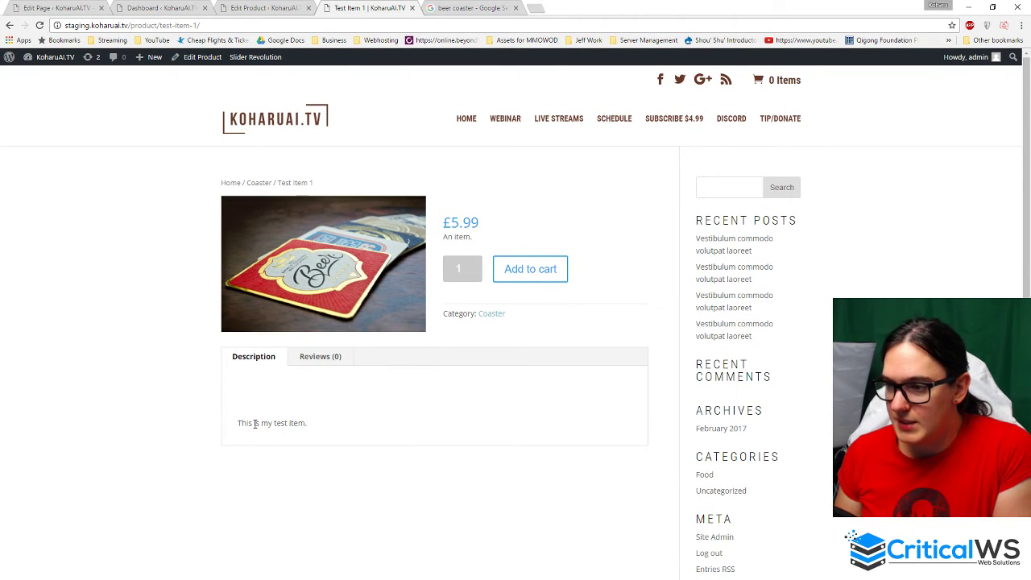
left_click(302, 359)
scroll(511, 387, "down", 2)
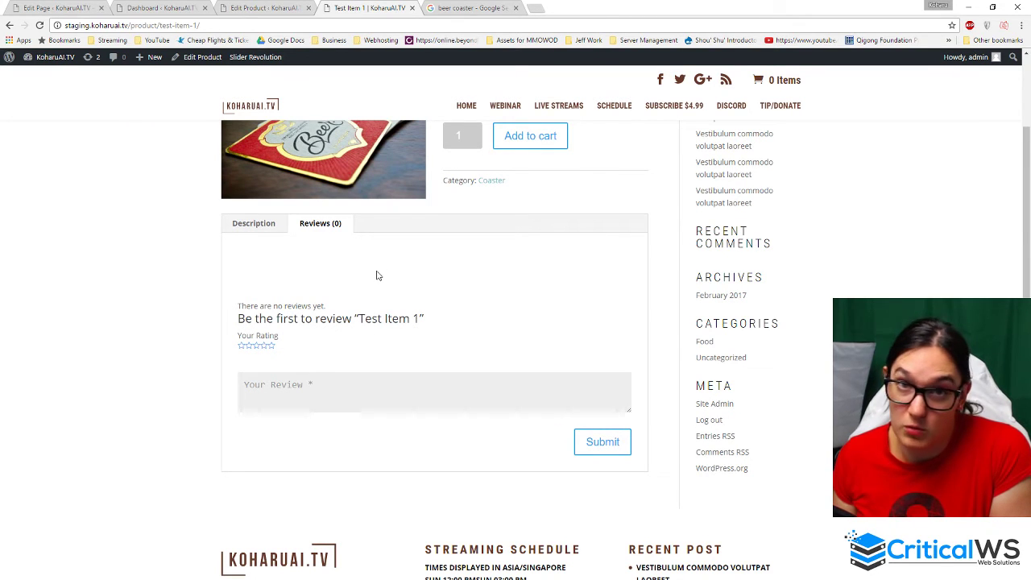
left_click(260, 223)
scroll(496, 336, "up", 2)
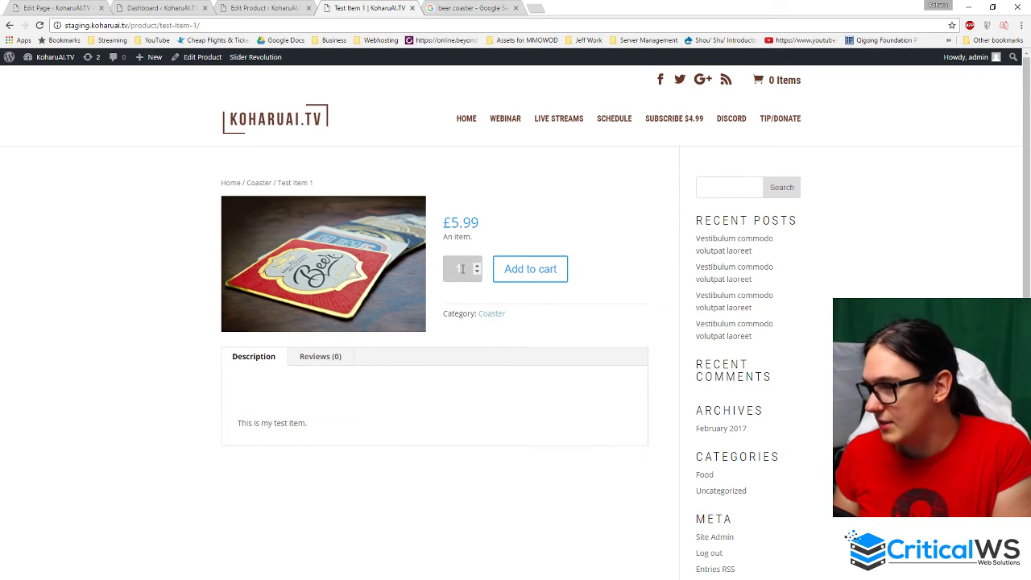
- Add 2 units of Test Item 1 to the cart and view the cart
left_click(477, 266)
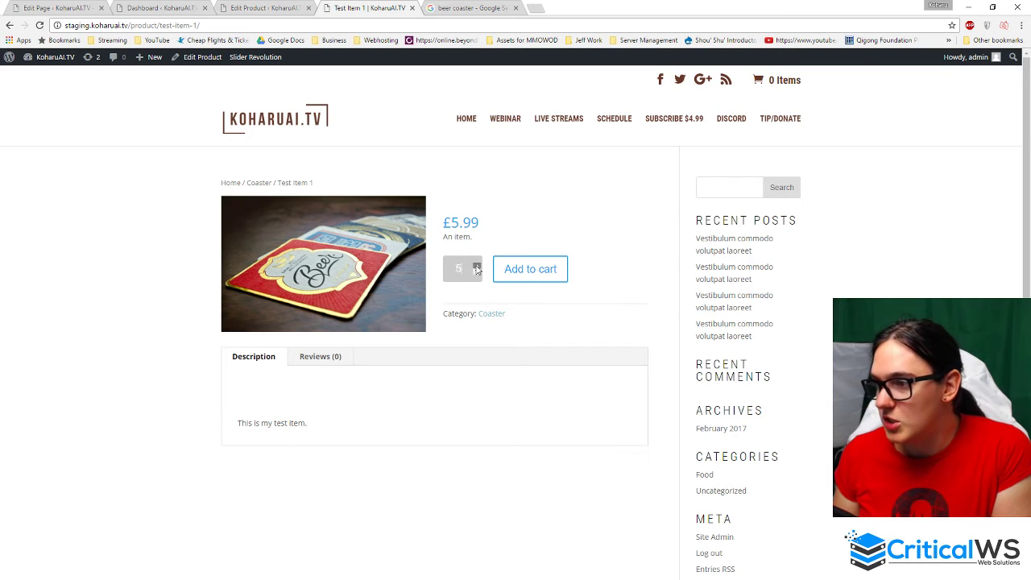
left_click(477, 267)
left_click(476, 272)
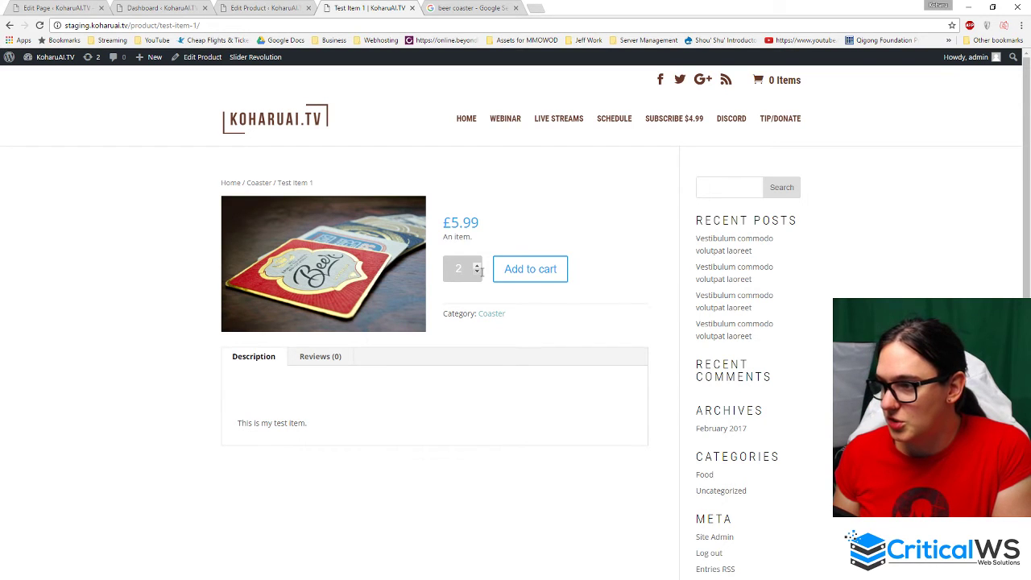
left_click(545, 268)
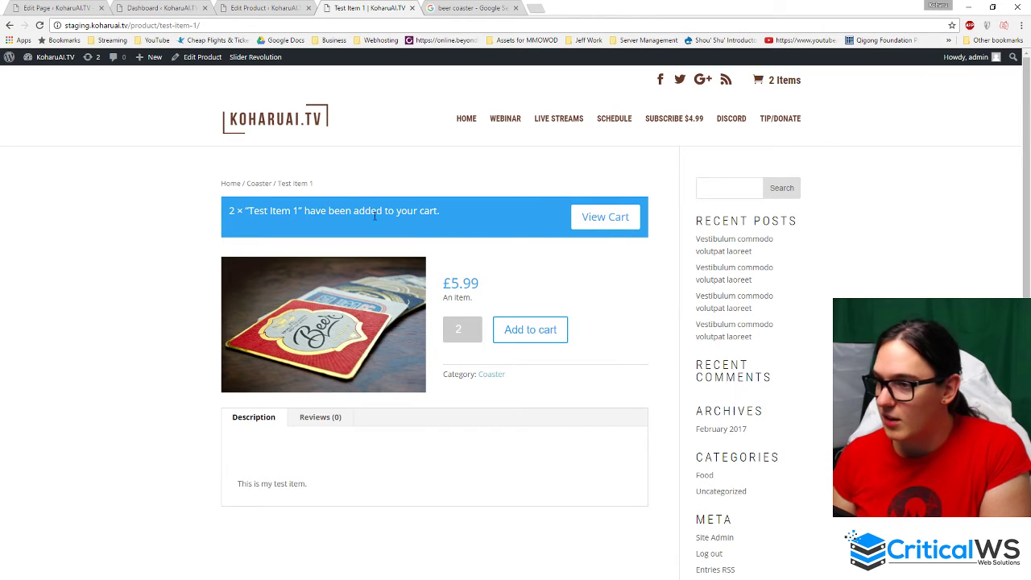
left_click(599, 219)
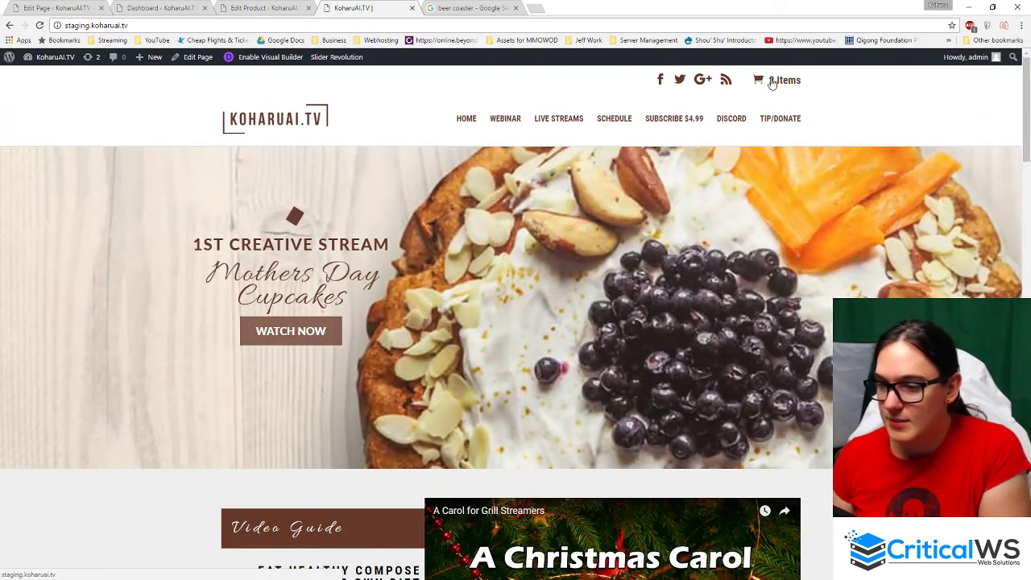
- Go from the home page to the Webinar page through the WEBINAR menu item
scroll(580, 340, "down", 4)
scroll(580, 340, "down", 12)
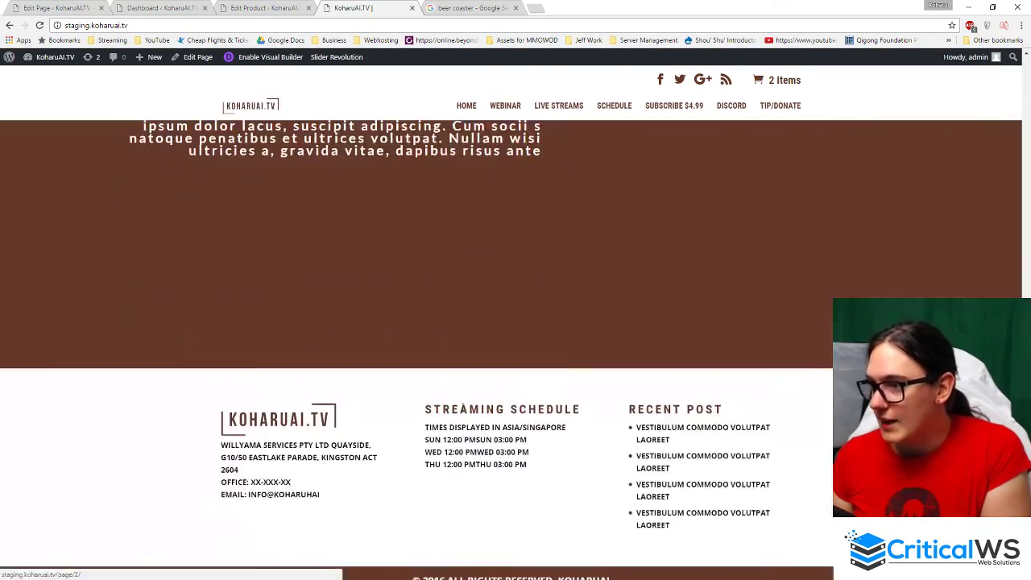
scroll(496, 512, "up", 15)
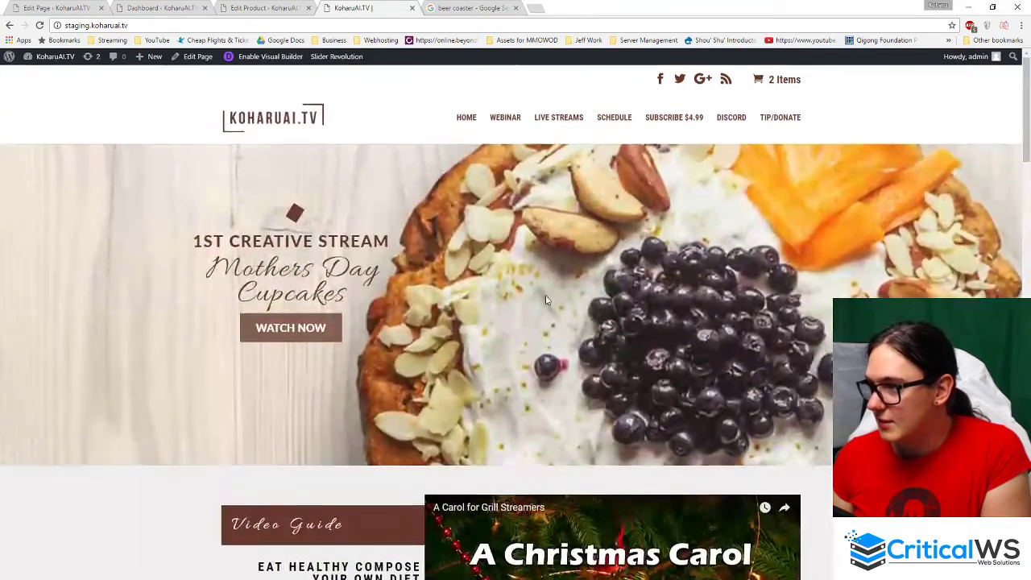
left_click(514, 121)
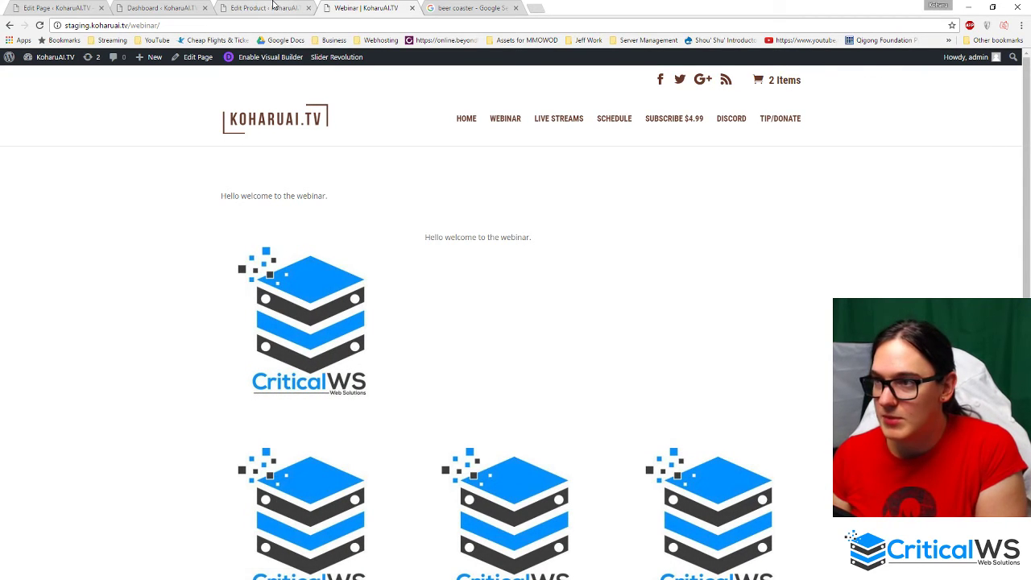
left_click(273, 8)
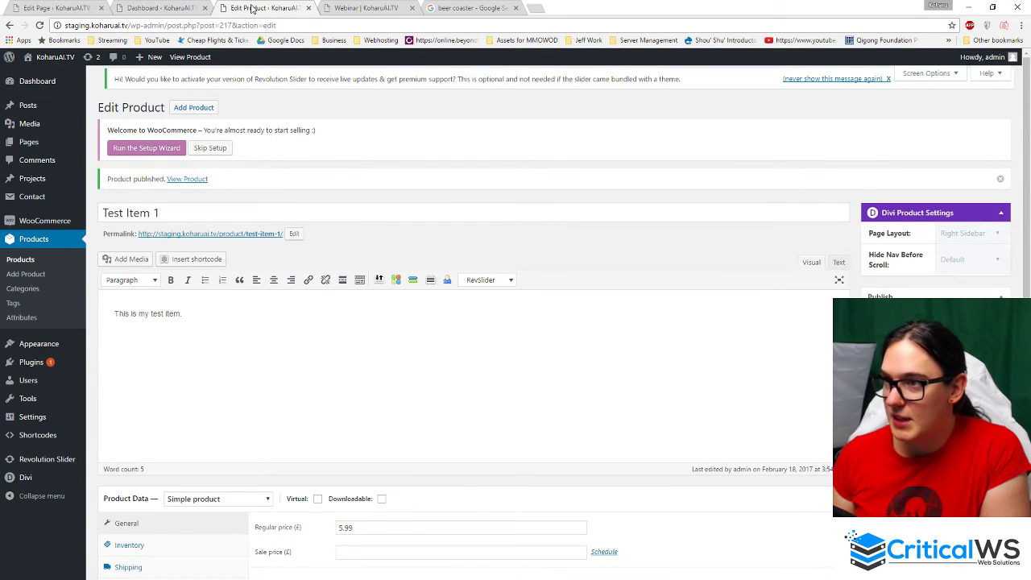
left_click(380, 7)
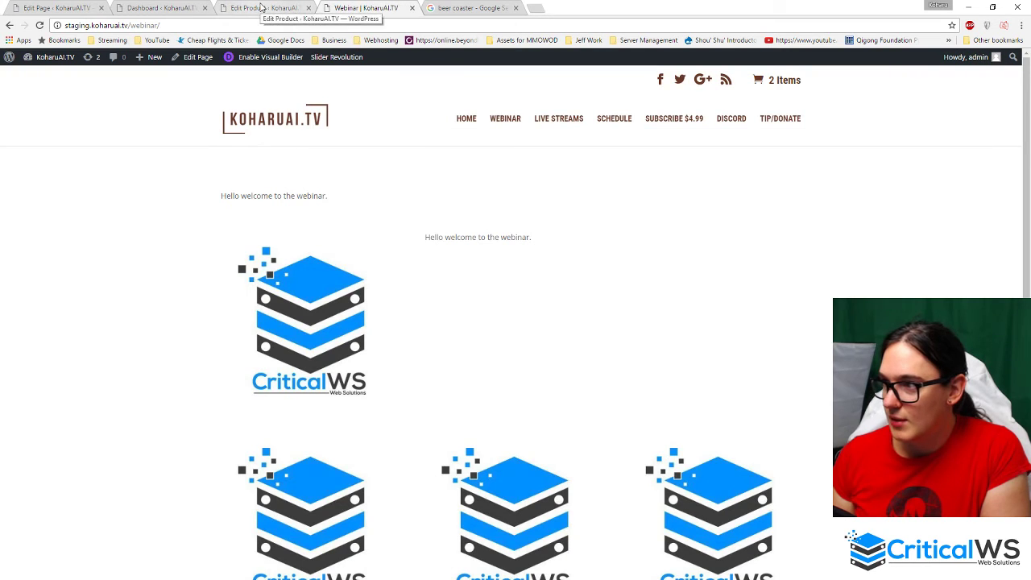
- Open the Webinar page from All Pages and retitle it 'Contact Us'
left_click(261, 7)
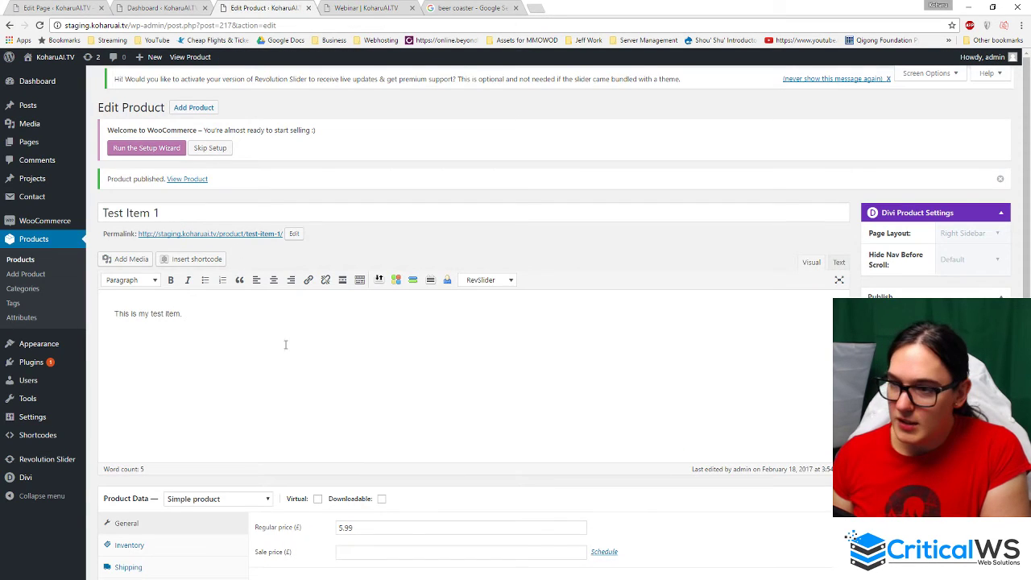
mouse_move(34, 142)
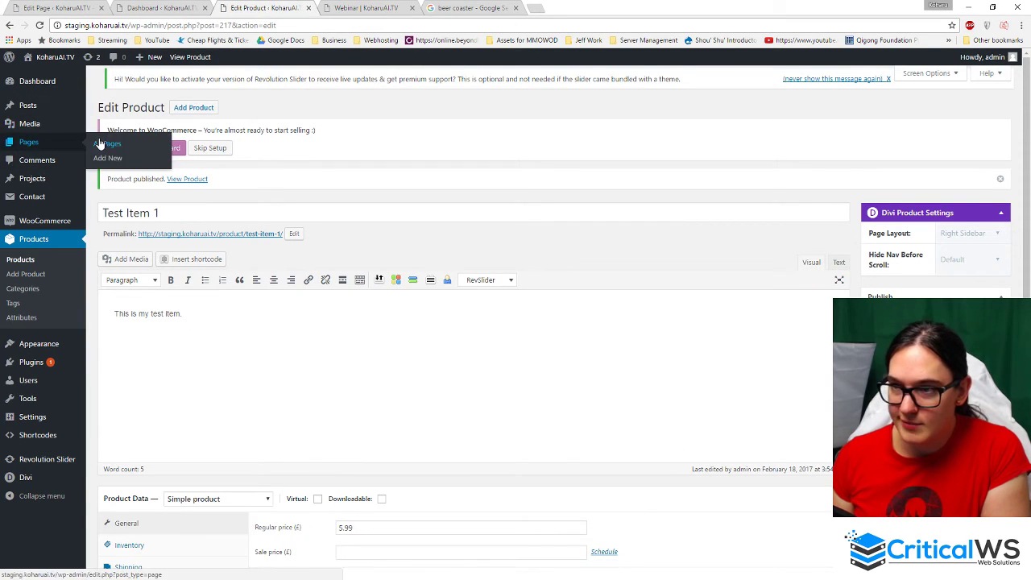
left_click(106, 147)
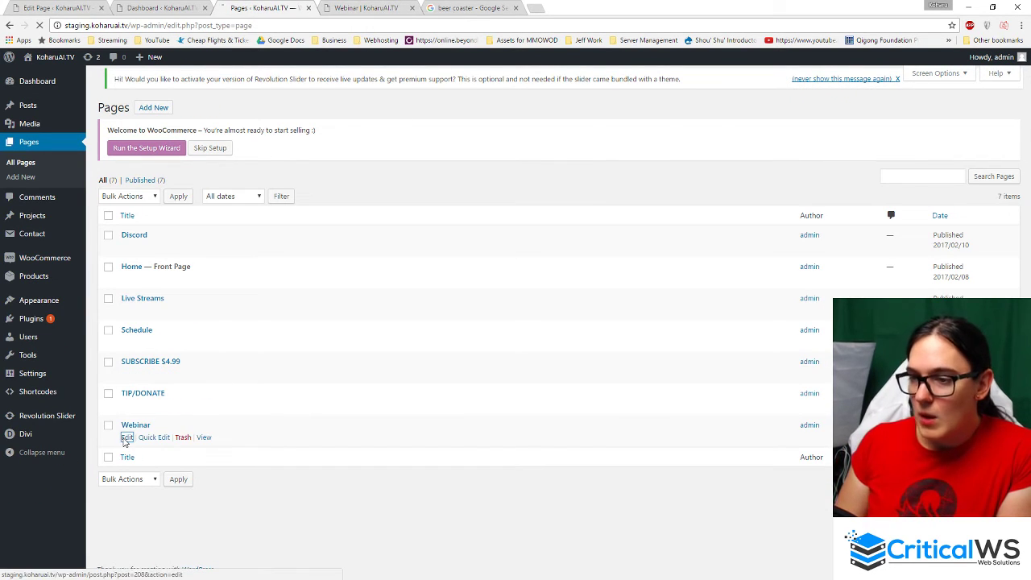
left_click(126, 438)
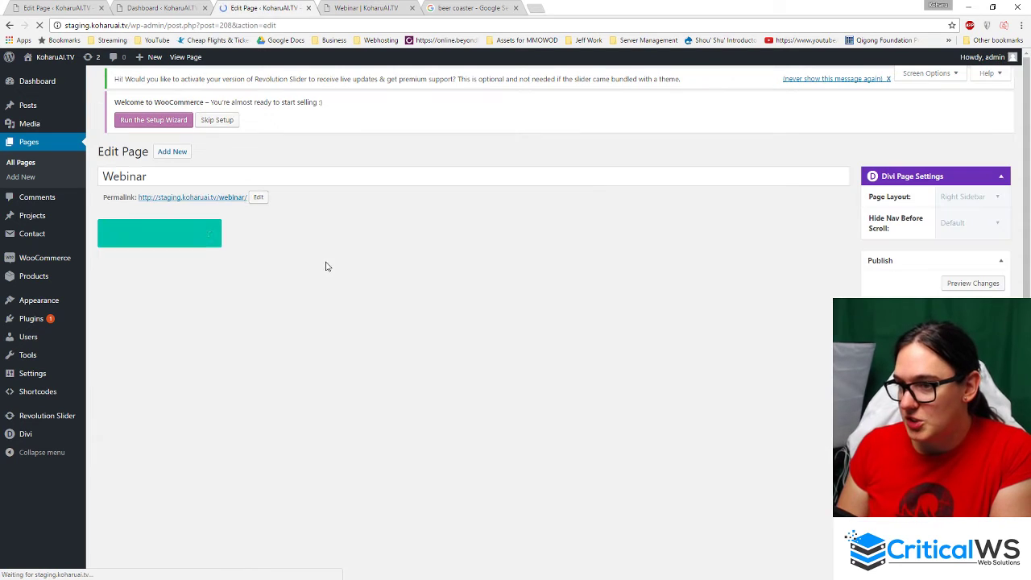
double_click(227, 176)
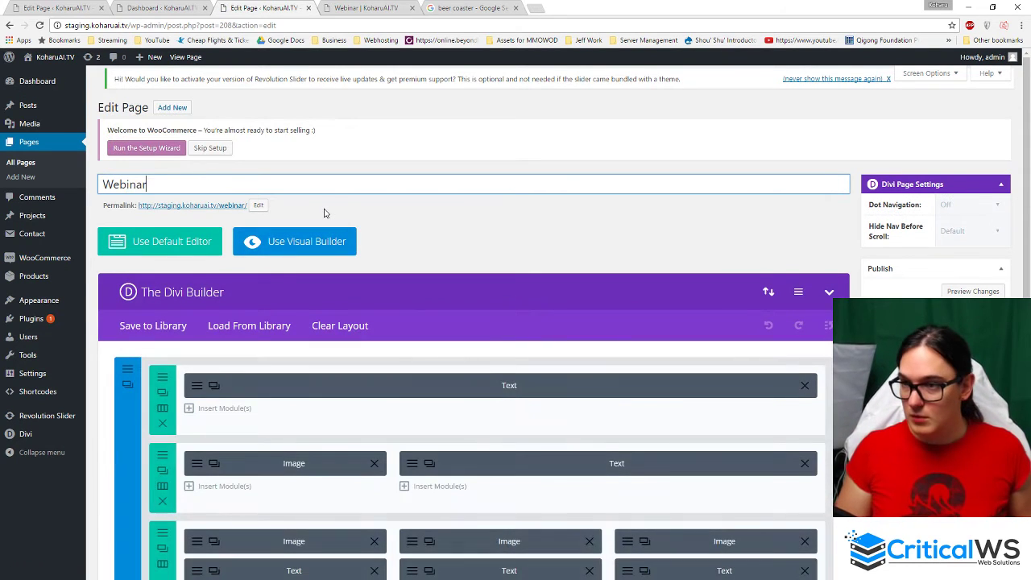
type("C")
key("BackSpace")
type("Con")
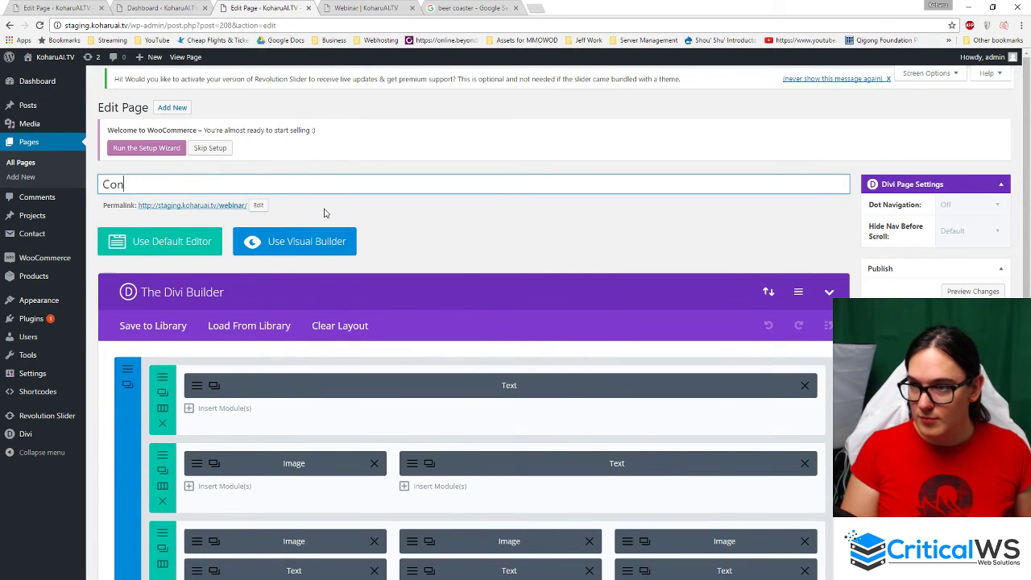
type("tact Us")
left_click(325, 212)
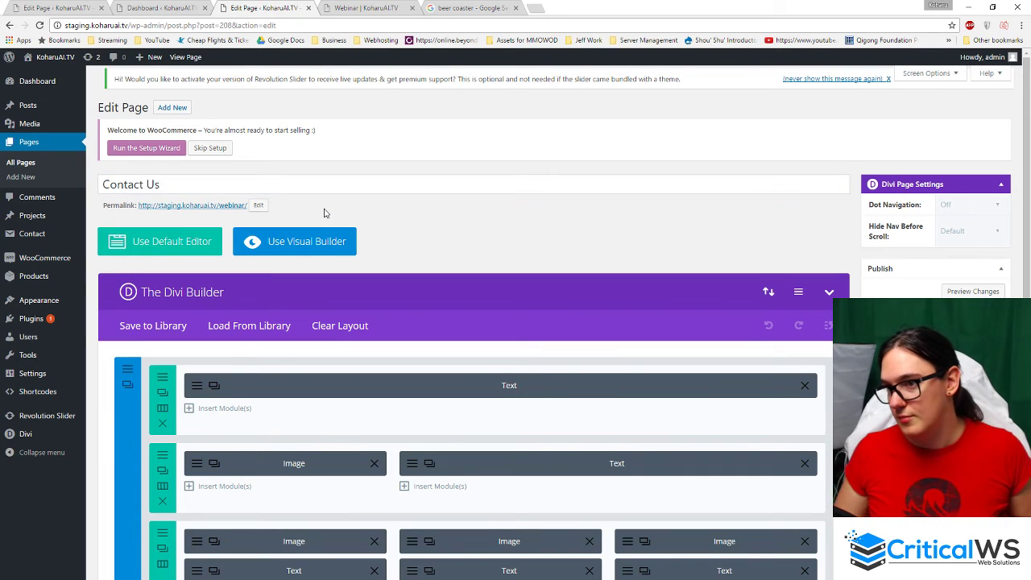
- Delete the Text and Image-and-Text rows, and make the remaining row one full-width column
scroll(409, 284, "down", 4)
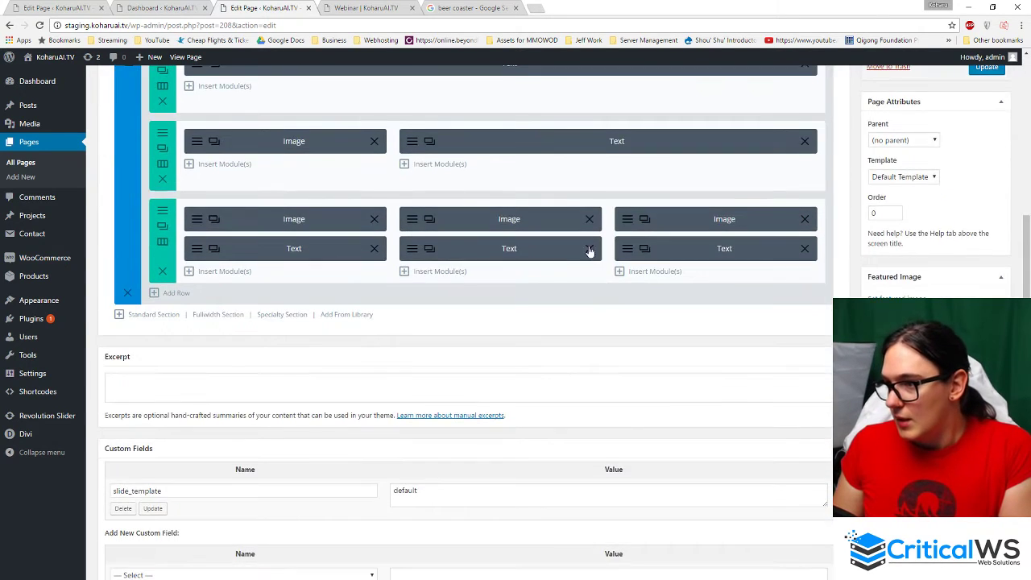
scroll(592, 251, "up", 1)
left_click(162, 208)
left_click(162, 208)
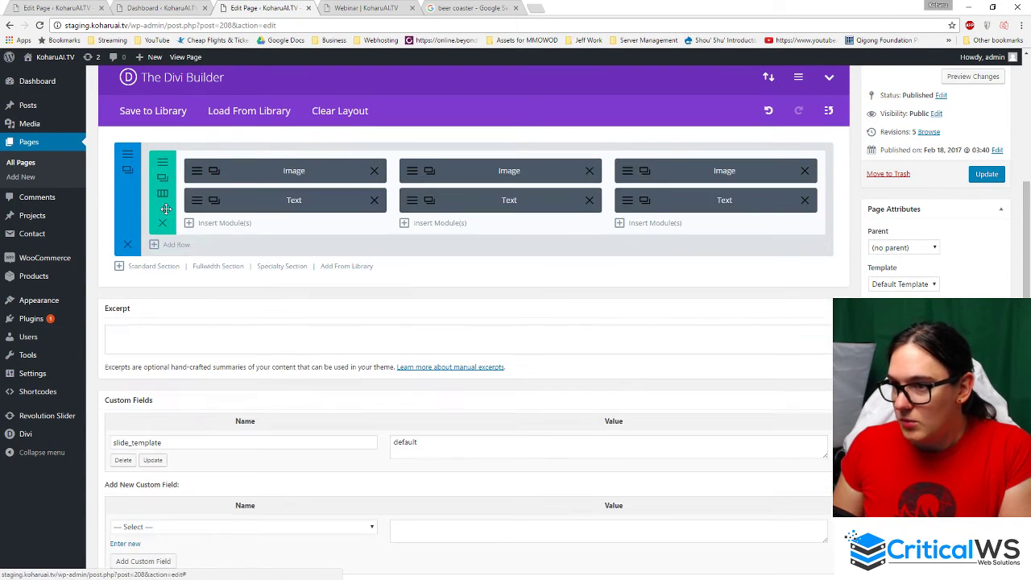
left_click(162, 225)
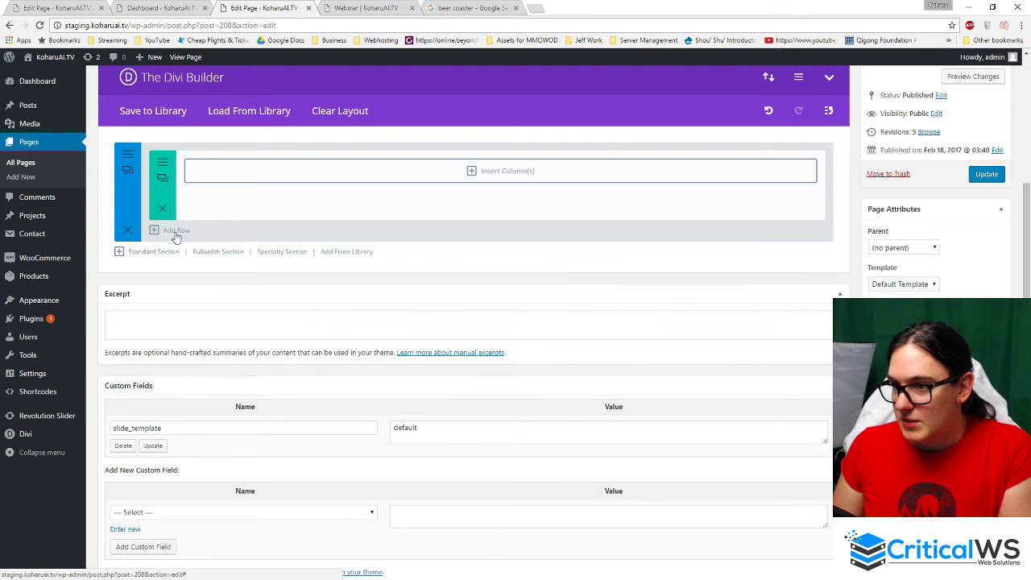
left_click(498, 170)
left_click(341, 225)
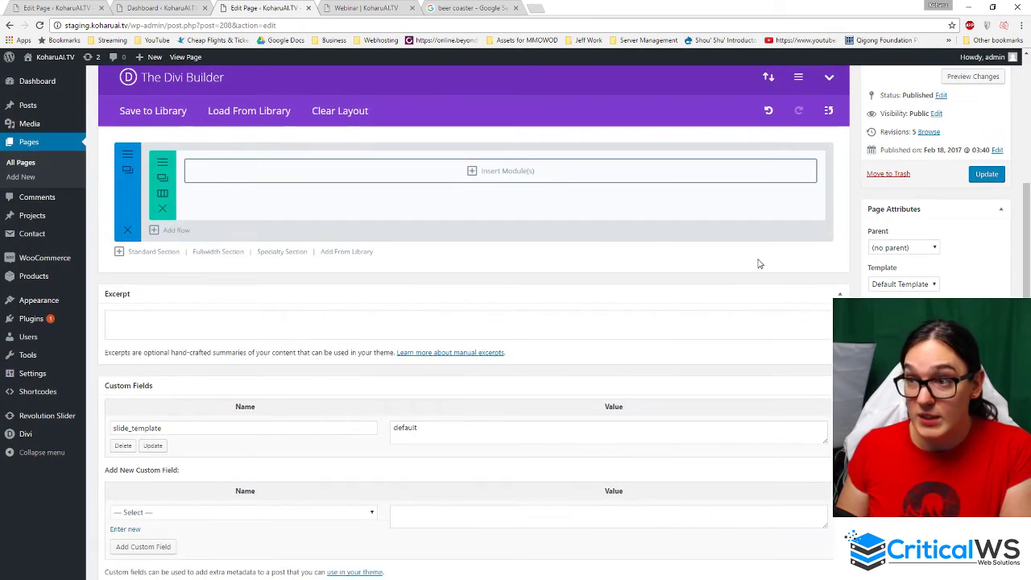
- Insert a Contact Form module into the full-width row
left_click(500, 171)
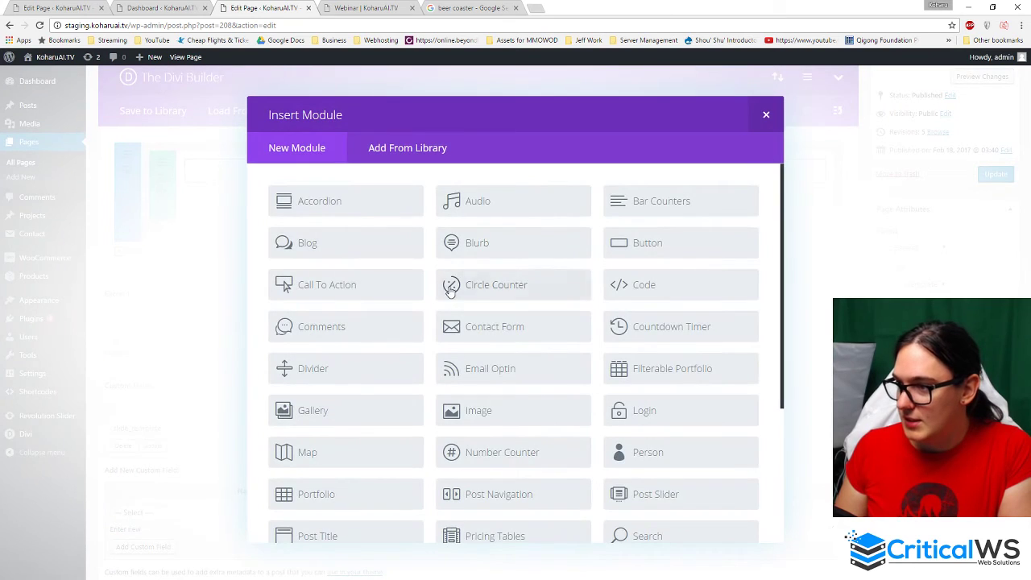
scroll(478, 408, "down", 1)
scroll(540, 315, "up", 1)
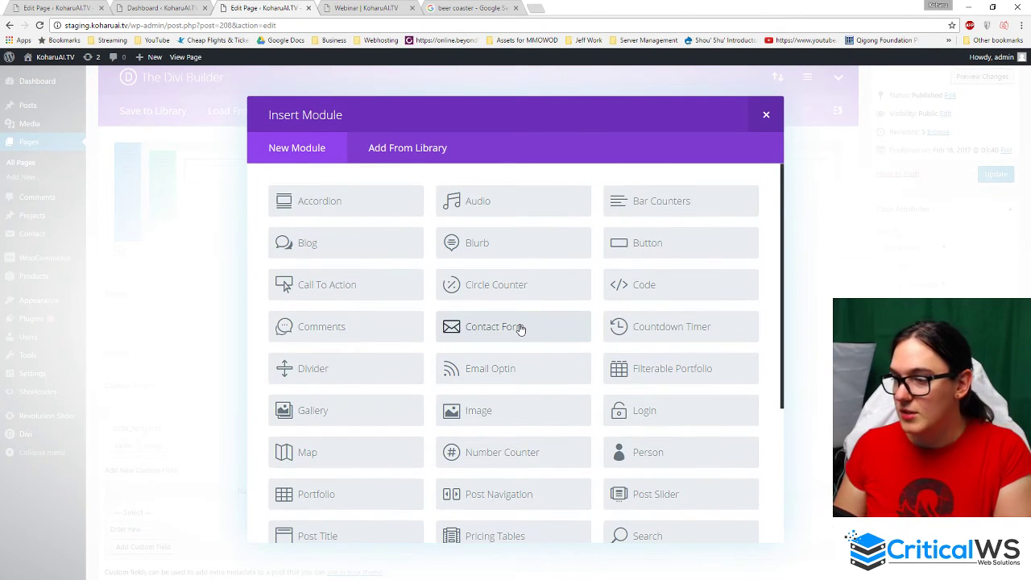
left_click(767, 115)
left_click(512, 171)
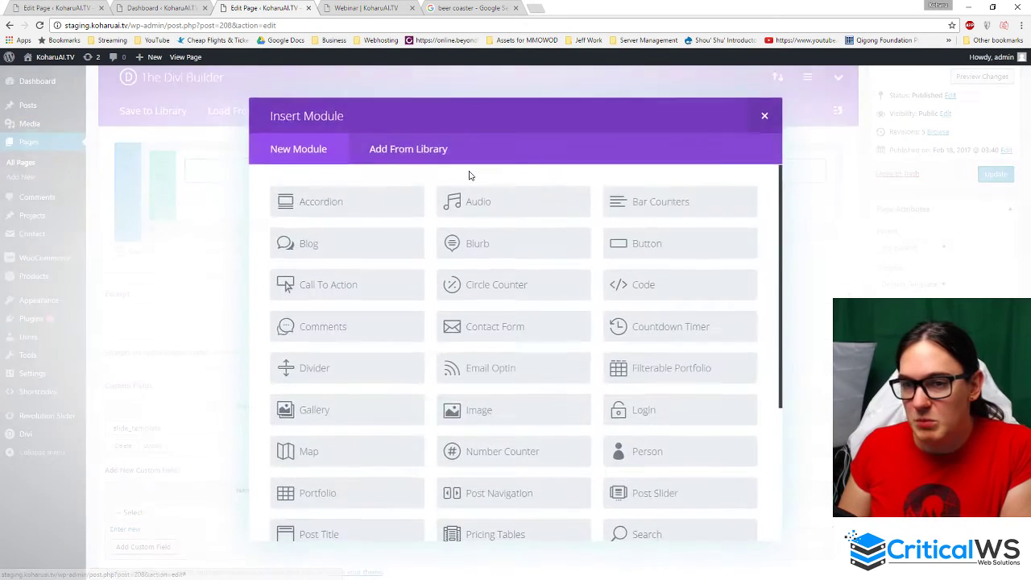
left_click(484, 329)
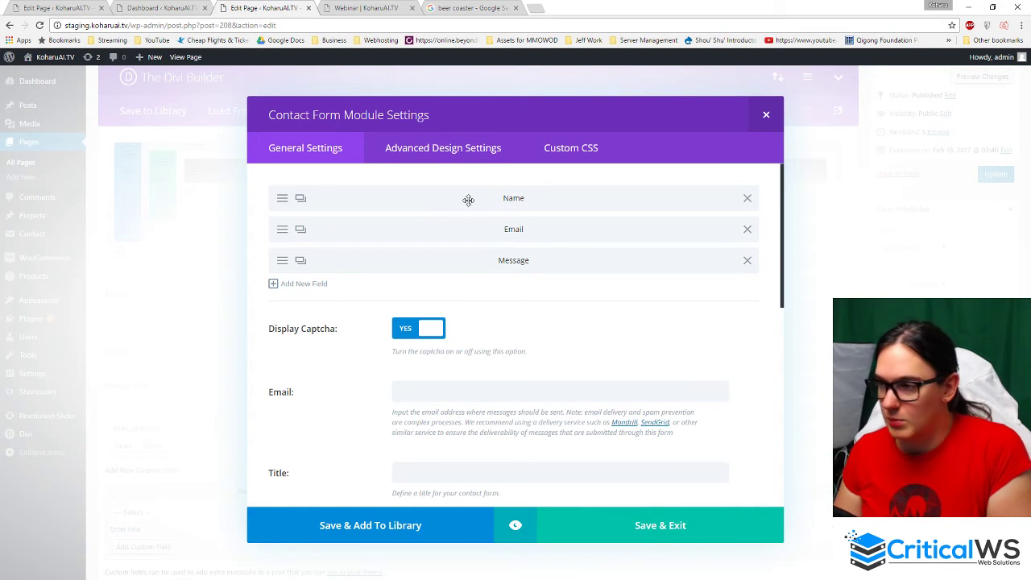
scroll(539, 302, "down", 2)
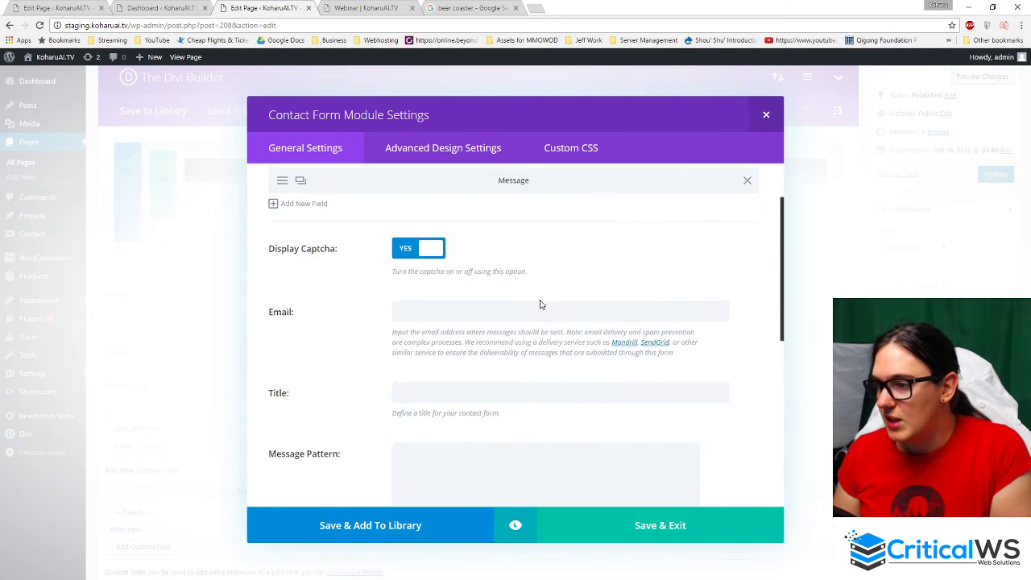
- Enter the recipient e-mail address and give the form the title 'Contact Me'
left_click(443, 287)
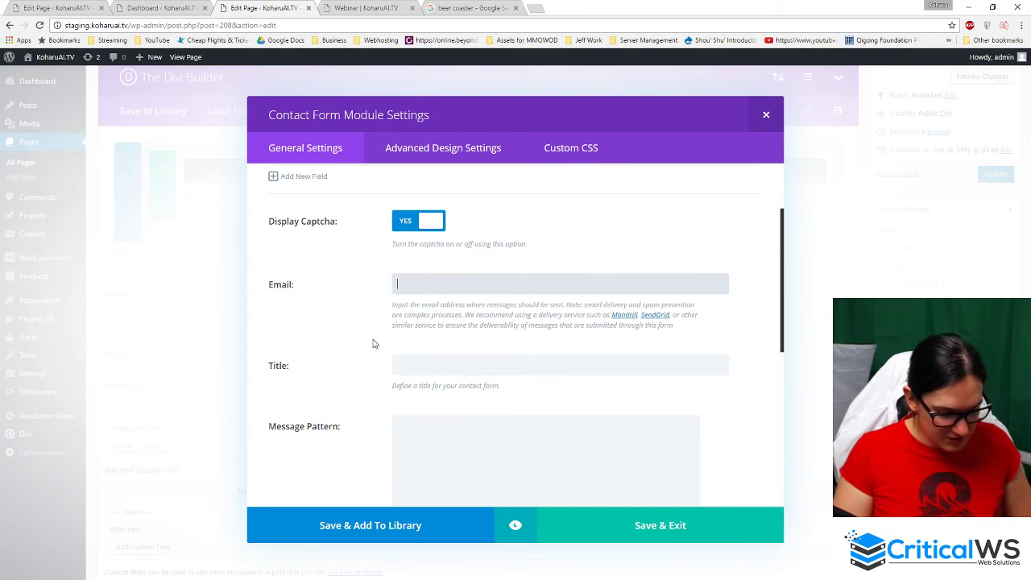
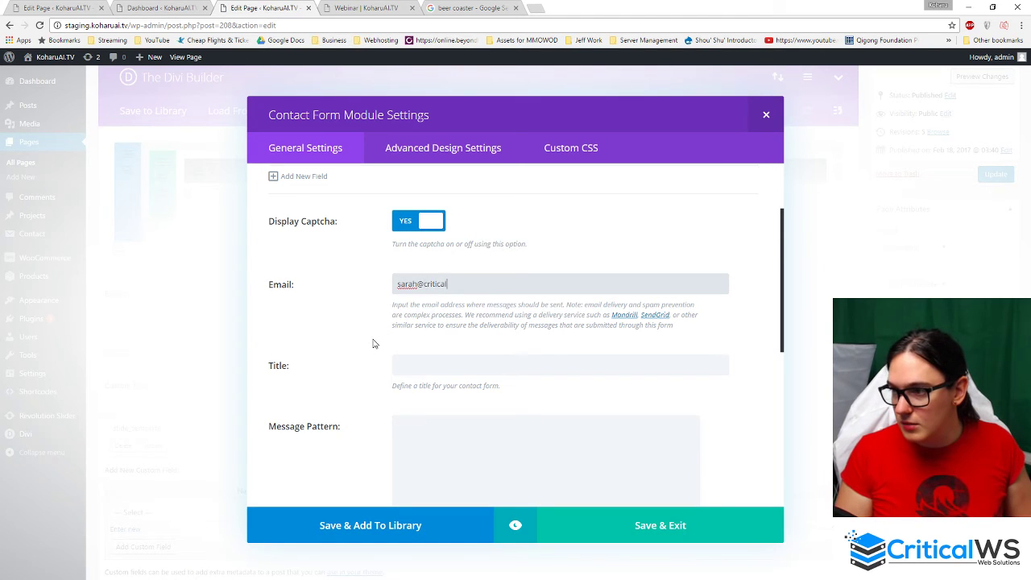
left_click(373, 344)
left_click(395, 364)
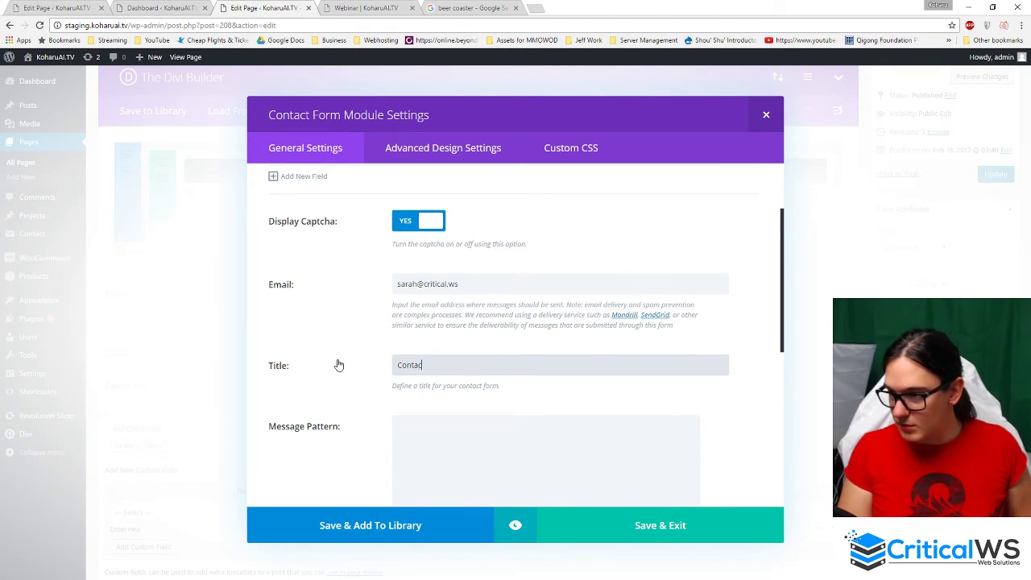
type("Contact Me")
key("Tab")
scroll(327, 405, "down", 5)
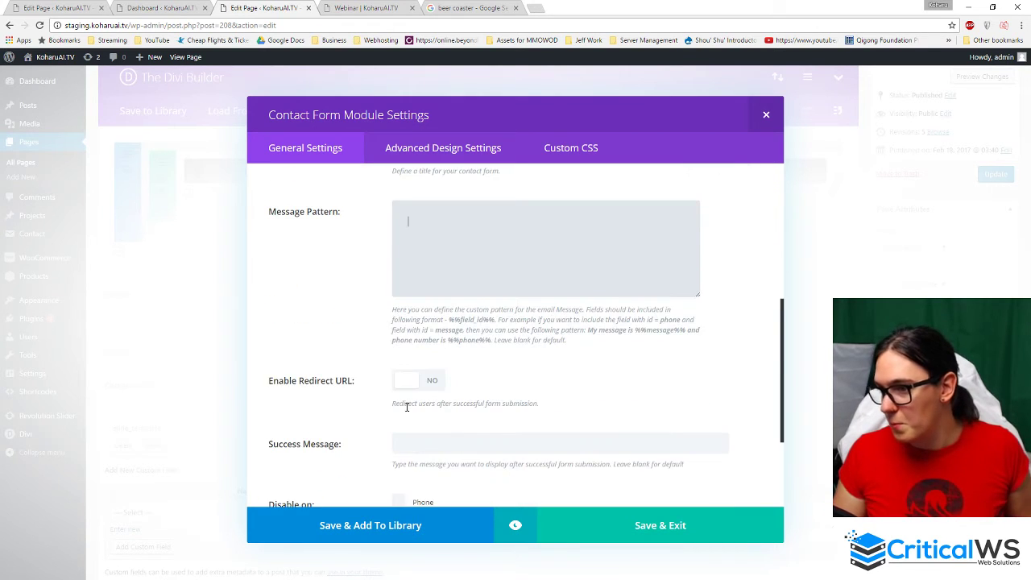
- Set the success message to 'Message sent!', keep the form visible on all devices, and save
left_click(435, 295)
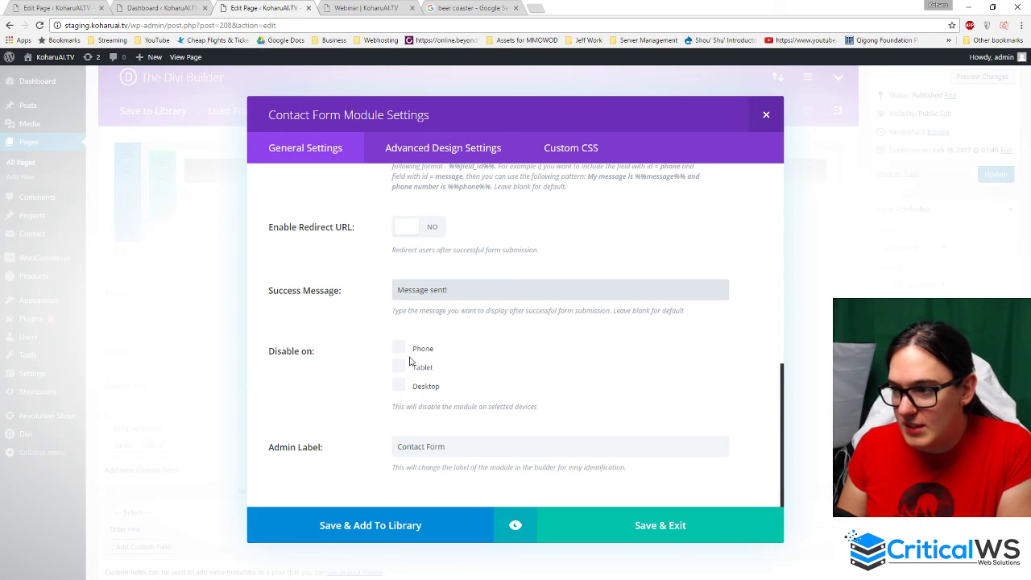
left_click(398, 369)
left_click(398, 348)
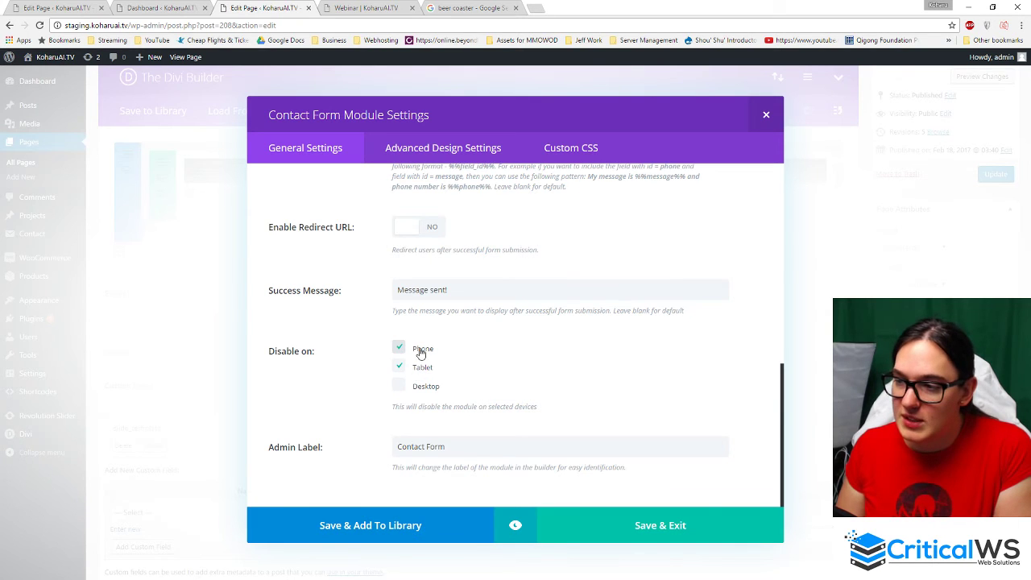
left_click(400, 367)
left_click(403, 349)
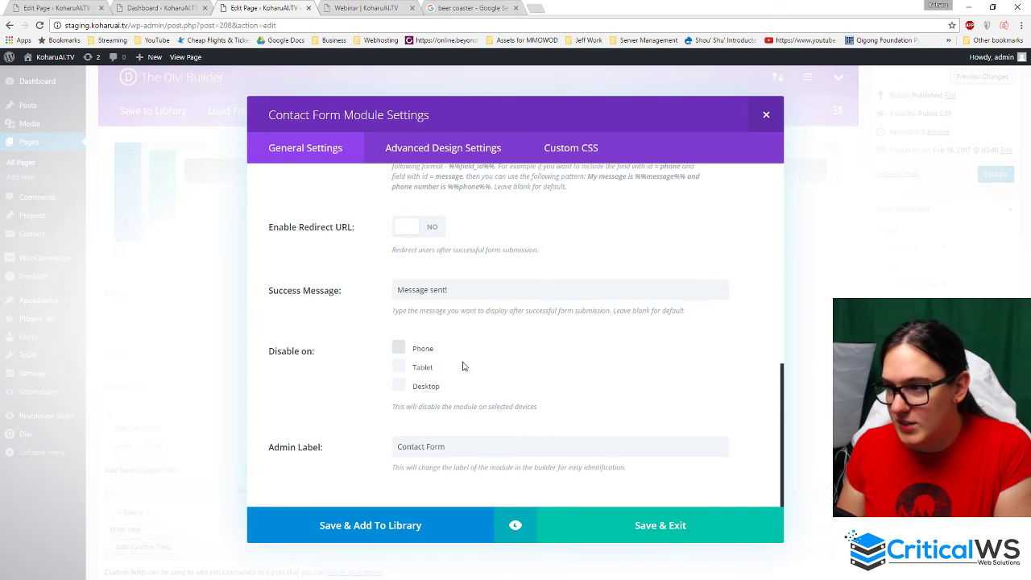
scroll(463, 366, "up", 10)
left_click(610, 520)
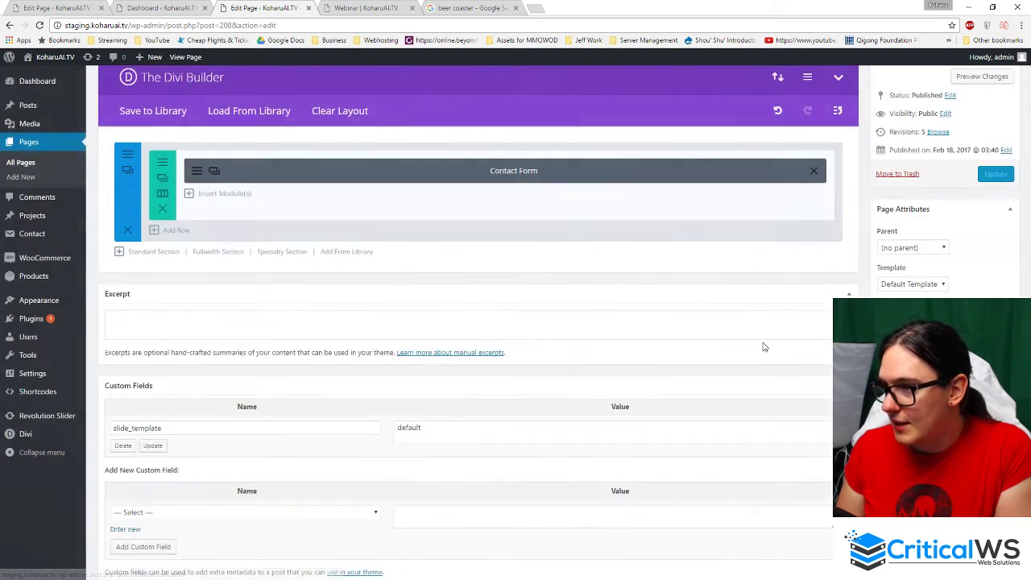
- Reload the live Webinar page in its browser tab to show the new contact form
scroll(764, 347, "up", 2)
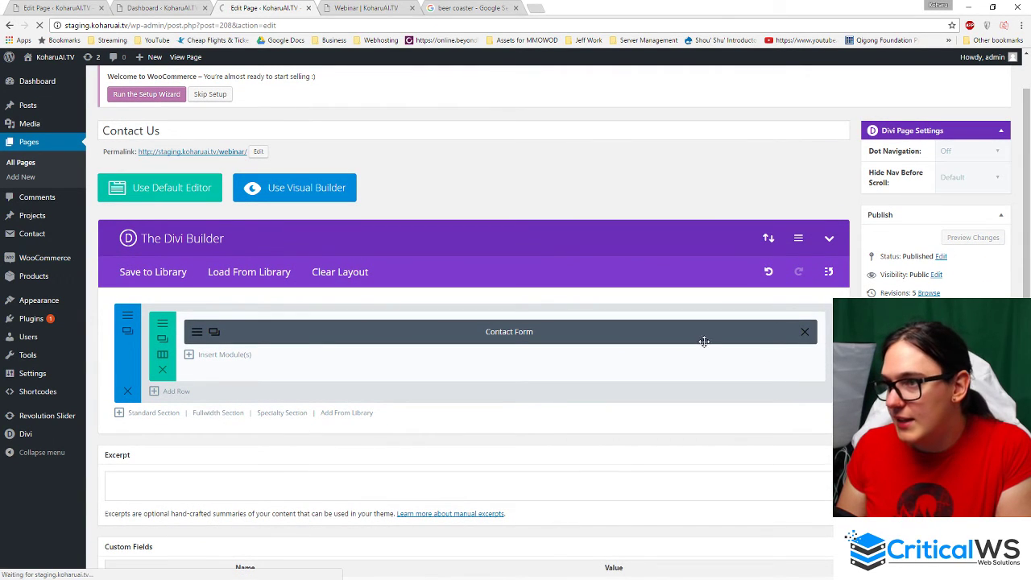
left_click(338, 8)
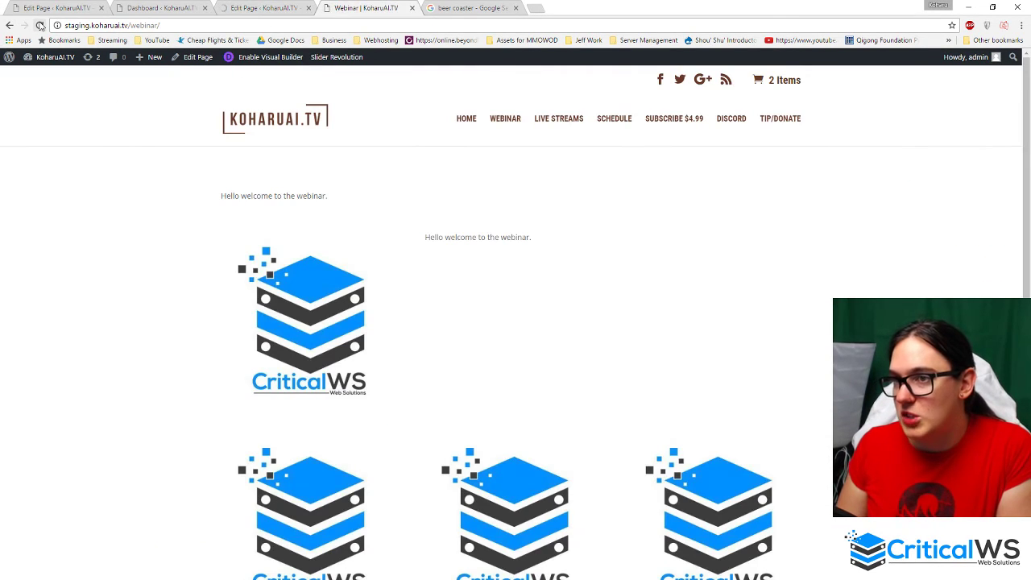
left_click(39, 25)
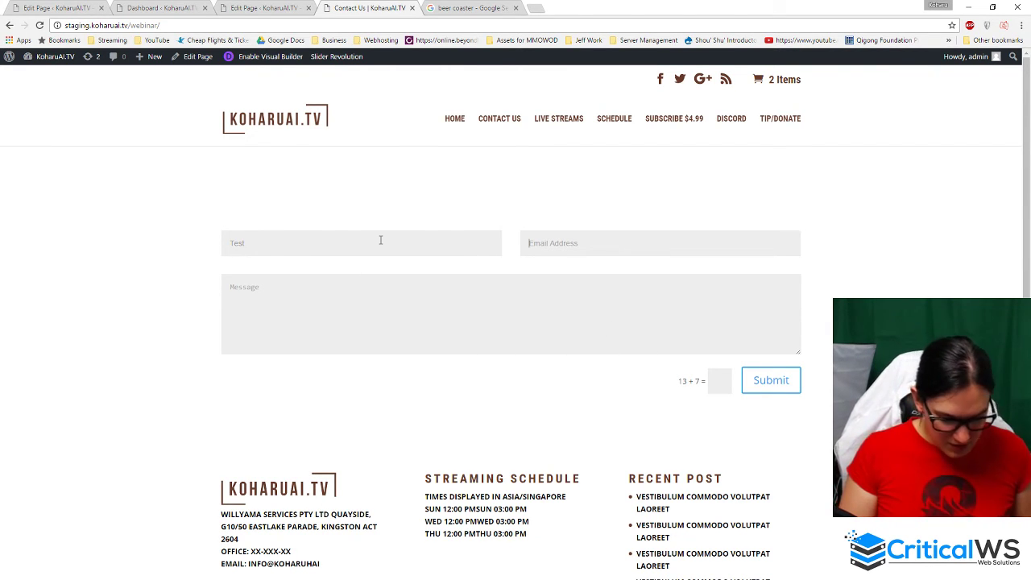
- Submit a test email, message and captcha answer 20, and check for 'Message sent!'
key("Tab")
type("te")
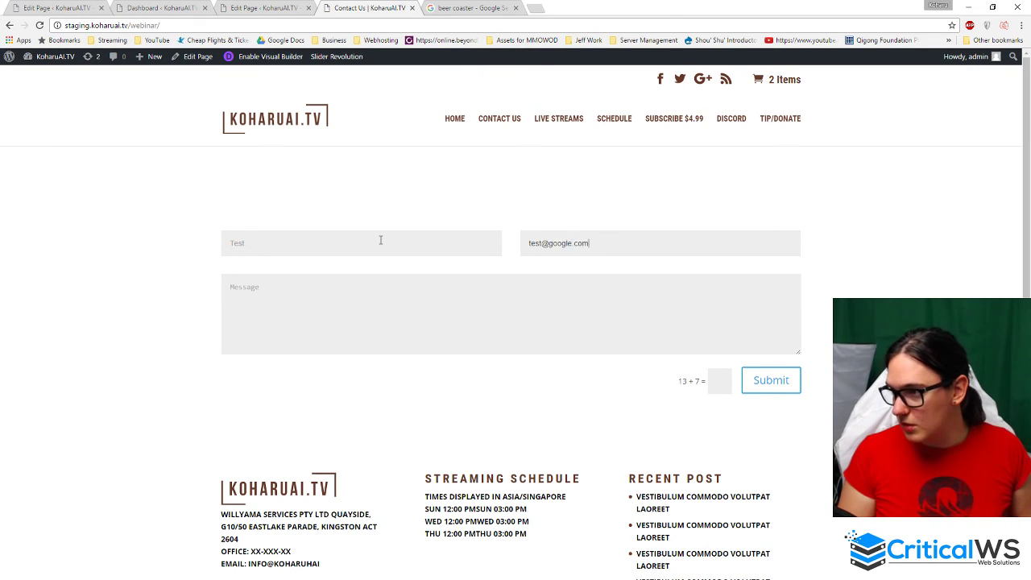
key("Tab")
type("Th")
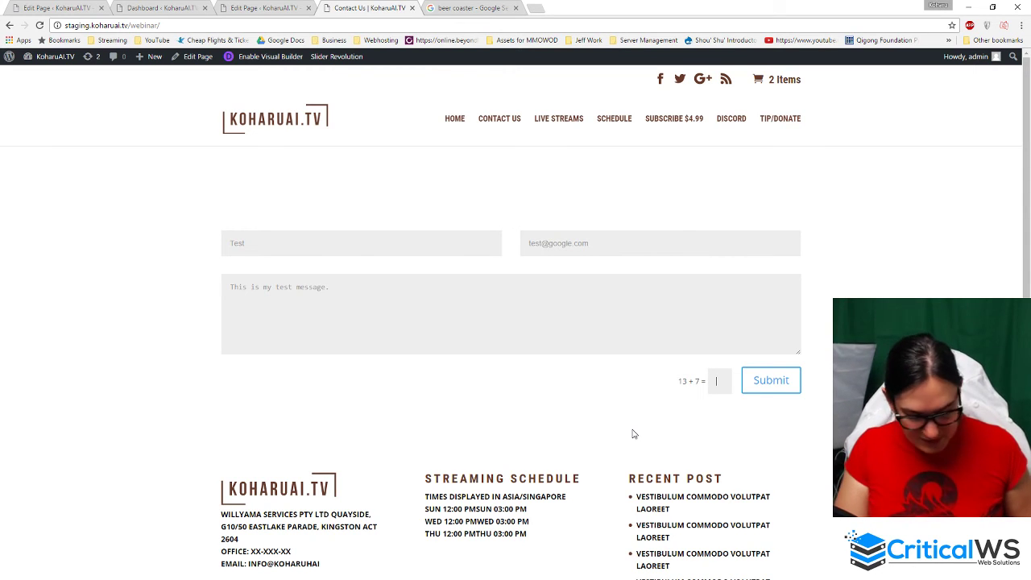
type("20")
left_click(769, 381)
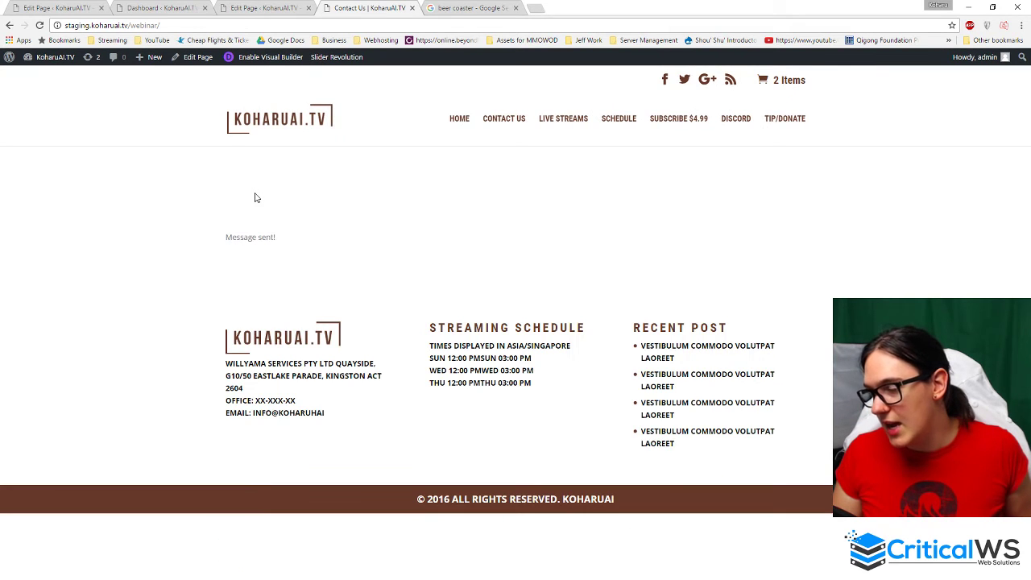
mouse_move(237, 236)
left_mouse_down()
mouse_move(285, 240)
mouse_move(224, 238)
left_mouse_up()
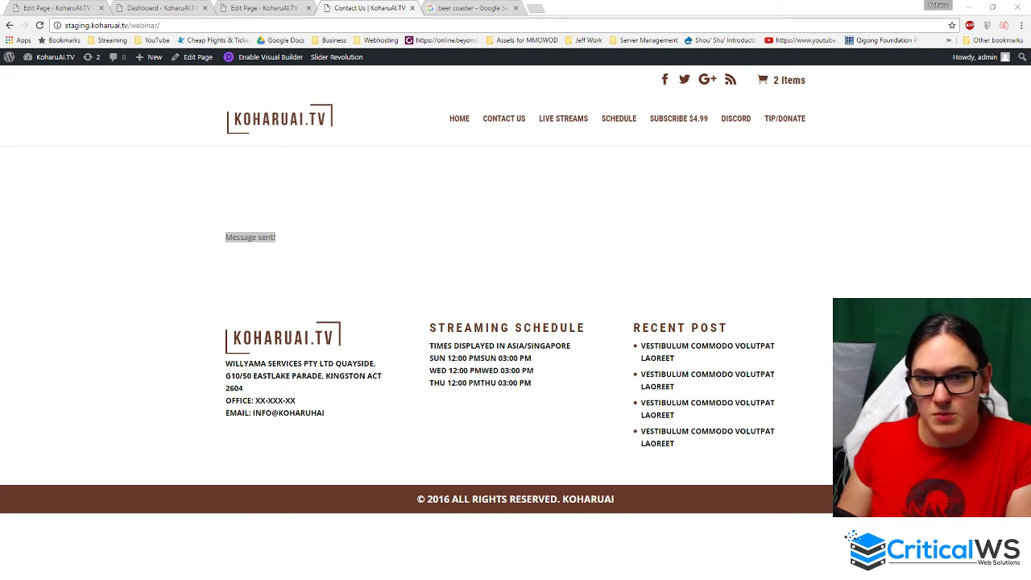
left_click(272, 251)
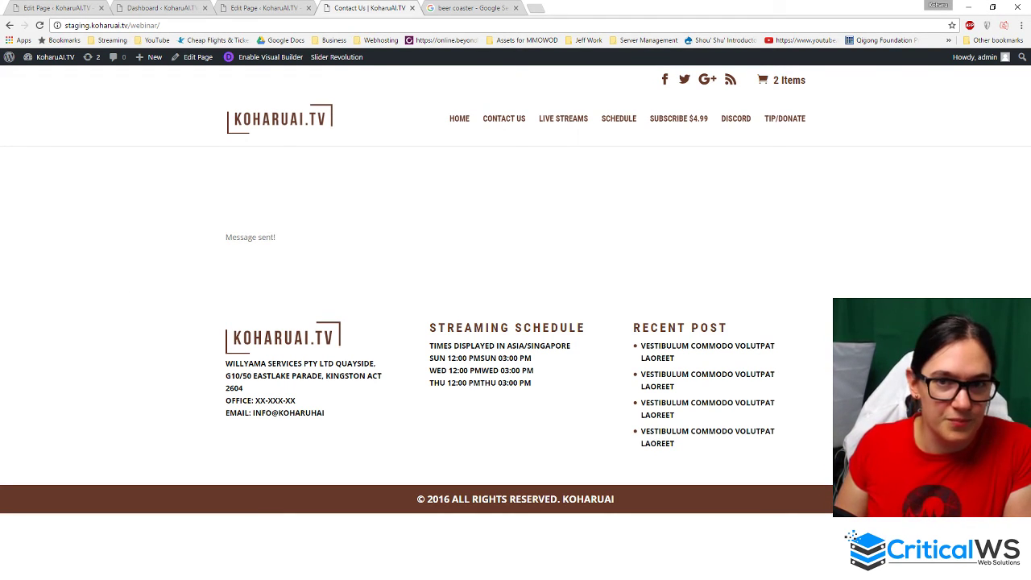
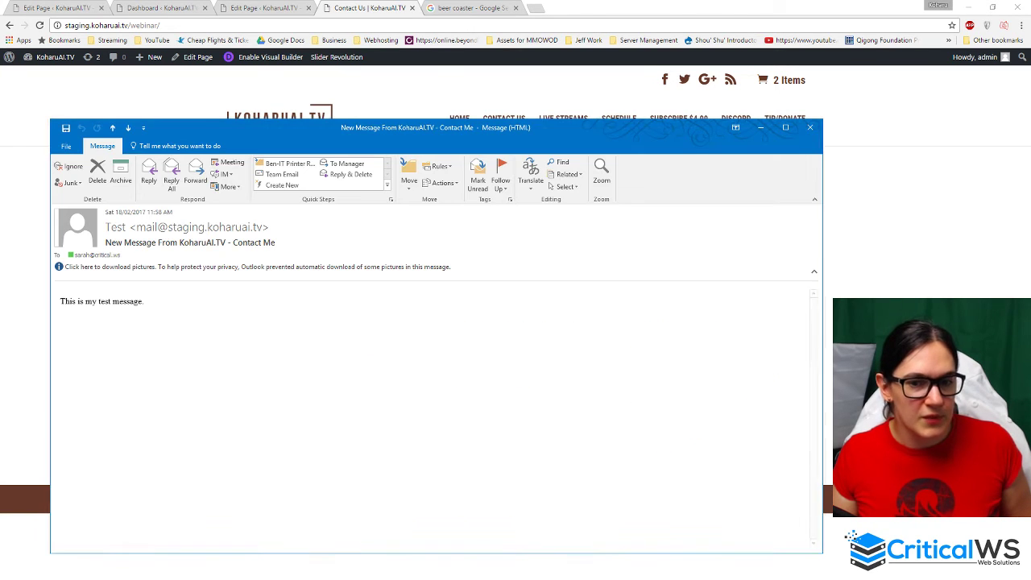
- Move the received test email aside, bring it back full screen, then start and discard a reply
left_click_drag(427, 133, 0, 245)
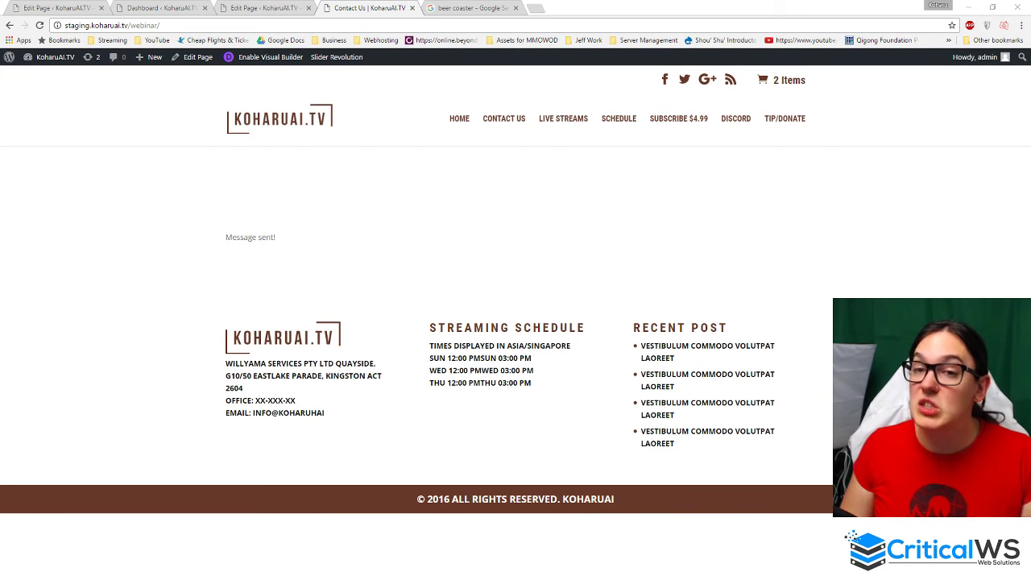
left_click_drag(472, 166, 566, 6)
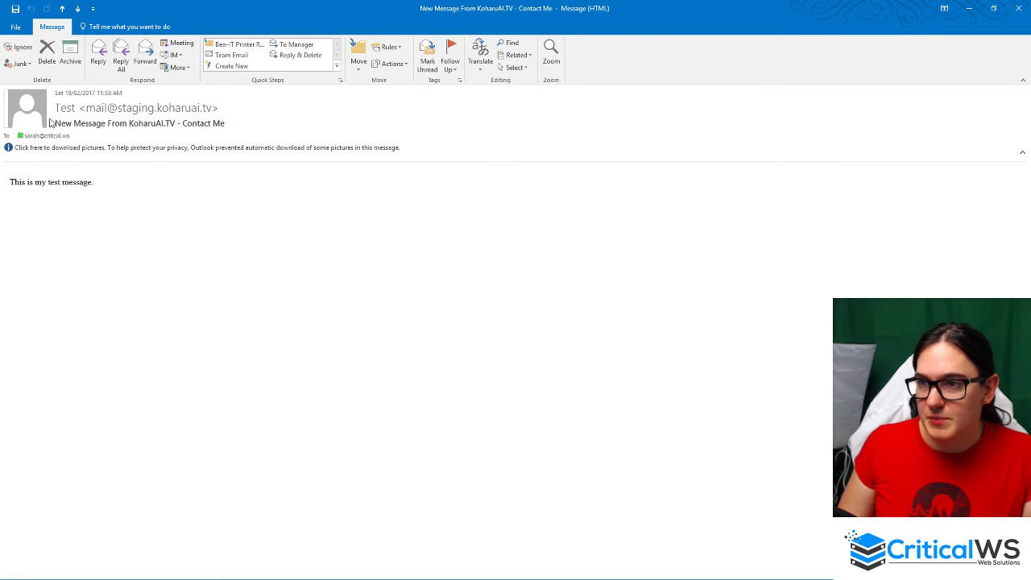
mouse_move(67, 110)
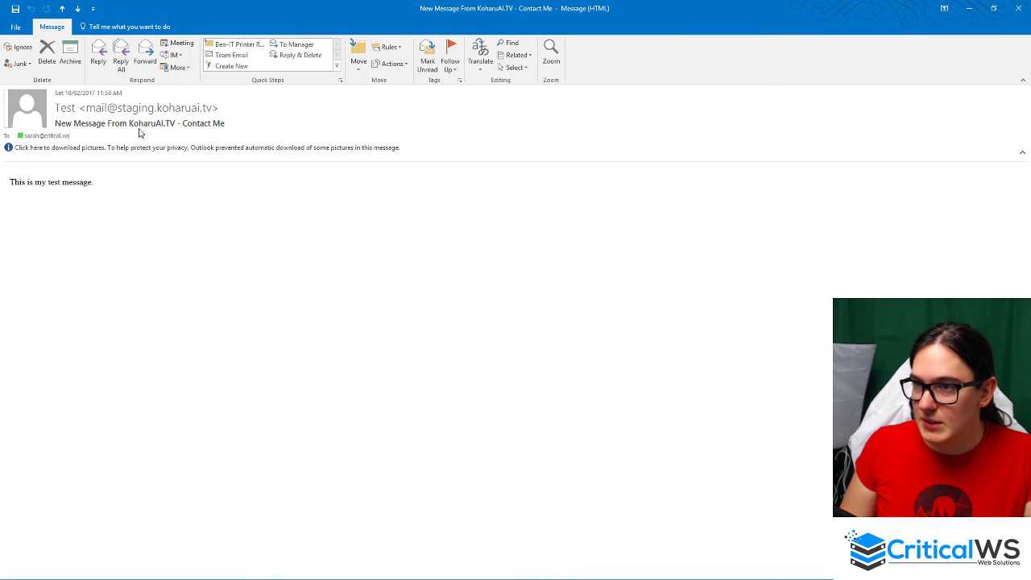
left_click(100, 55)
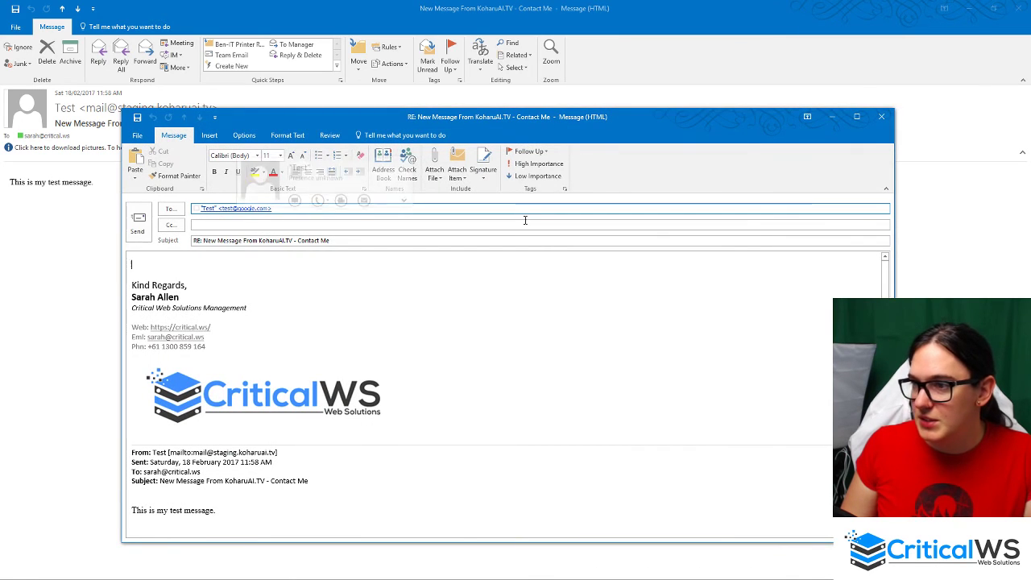
left_click(881, 117)
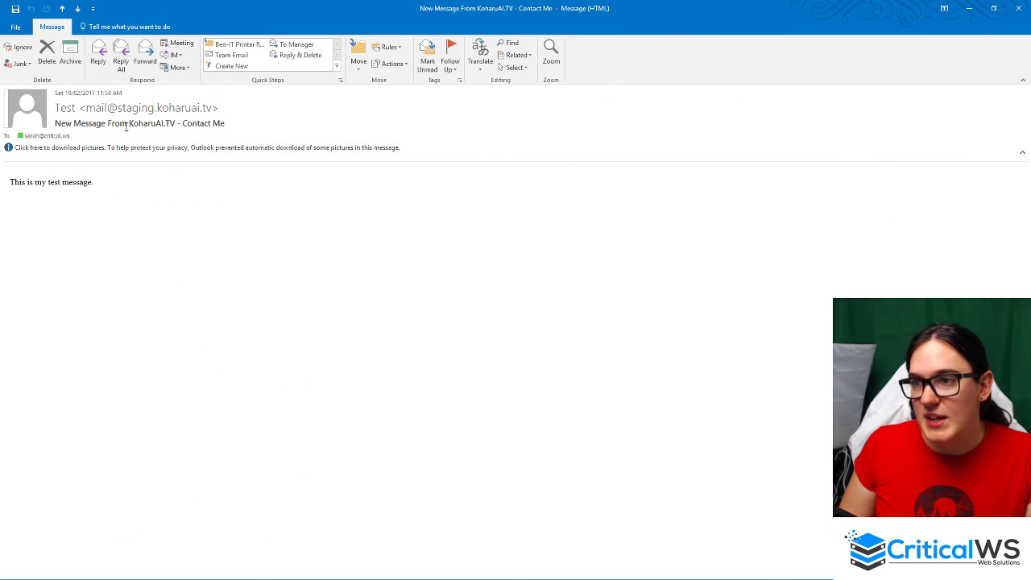
- Highlight the 'Contact Me' subject and the sender details, then close the email window
left_click(232, 125)
left_click_drag(227, 123, 186, 123)
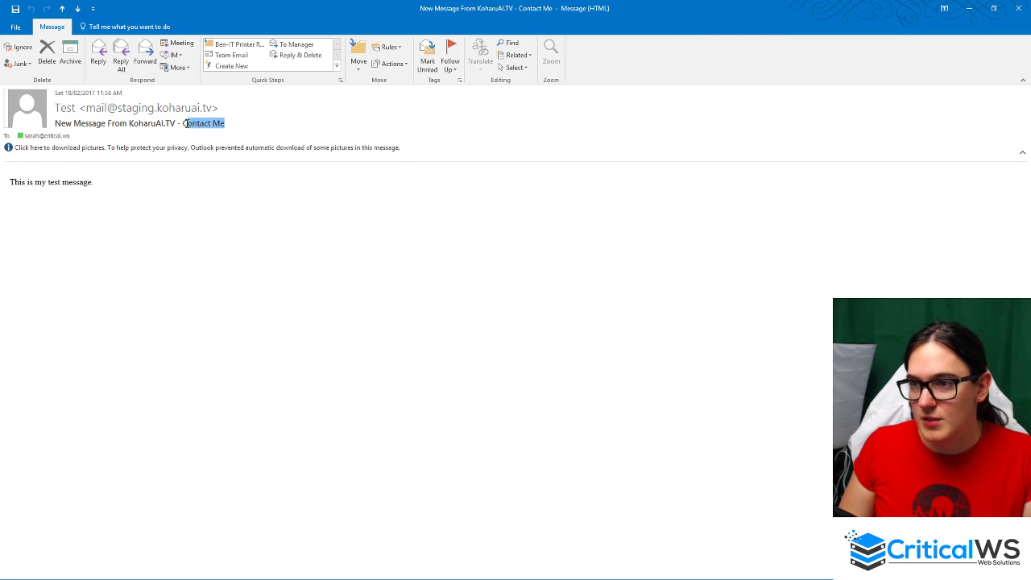
left_click_drag(105, 191, 10, 185)
left_click(146, 185)
left_click(209, 108)
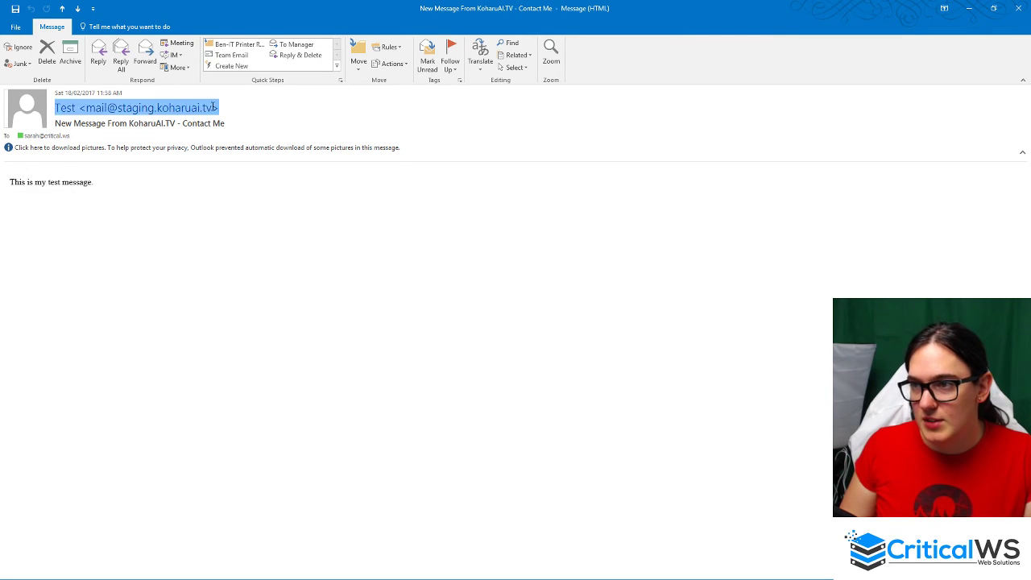
left_click(199, 242)
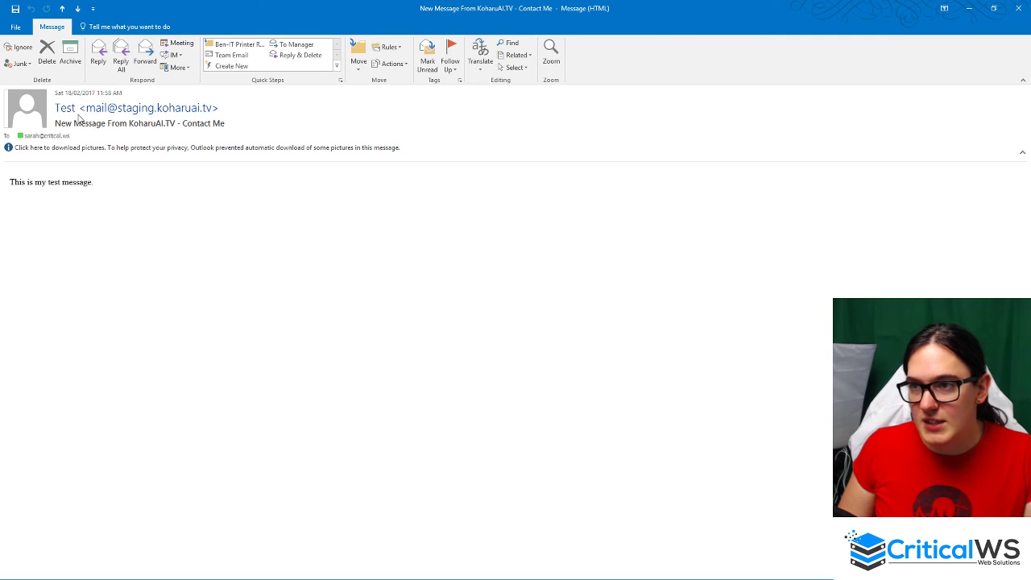
double_click(527, 8)
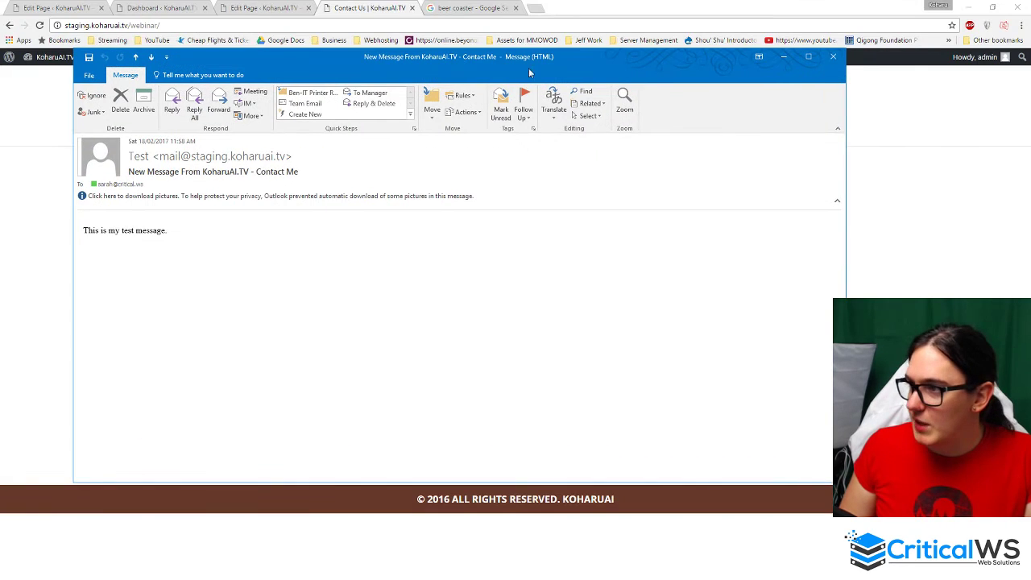
left_click(834, 50)
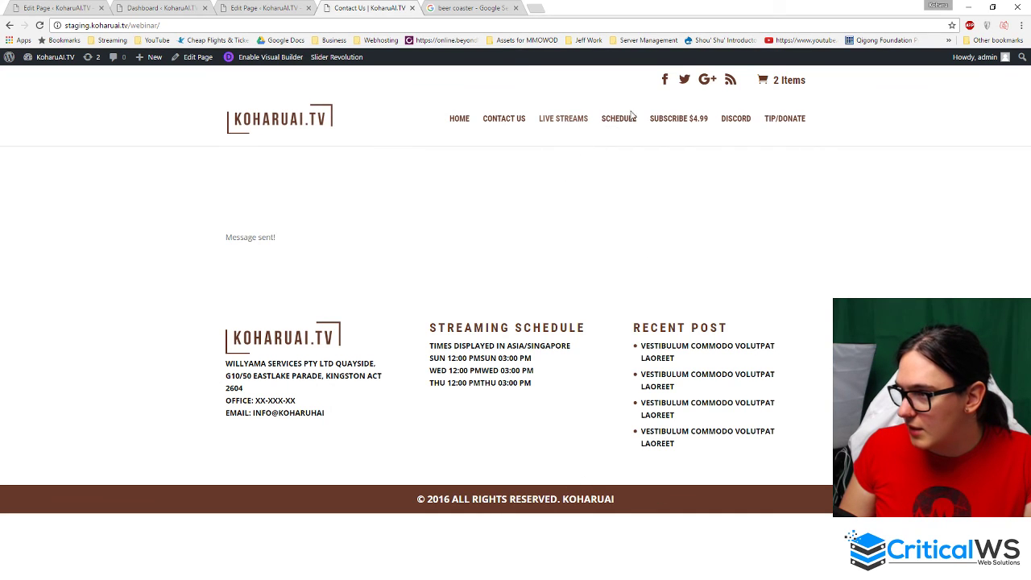
- Show the Contact Us page's Divi editor with its Contact Form module, then open a blank tab
left_click(246, 8)
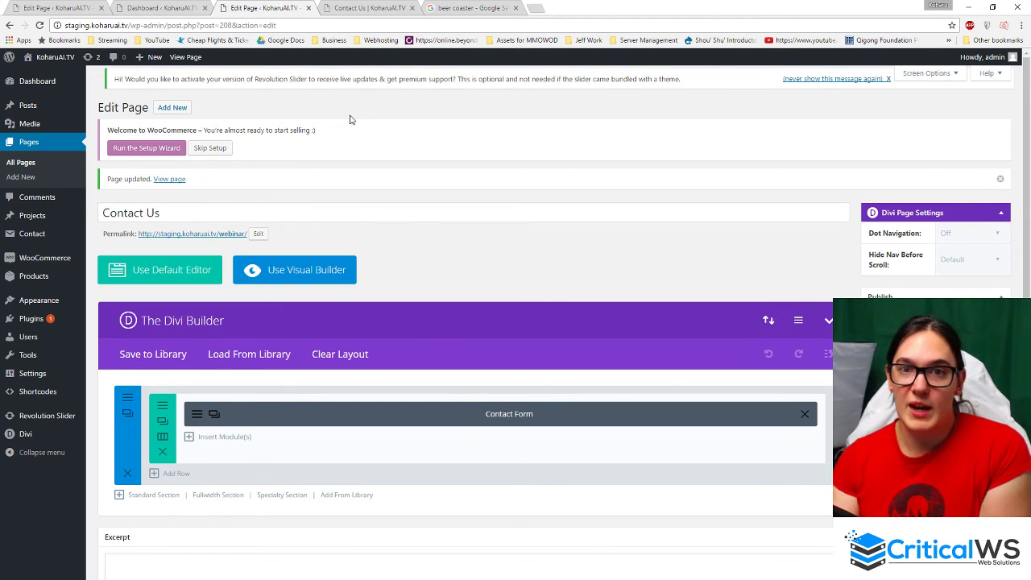
left_click(535, 8)
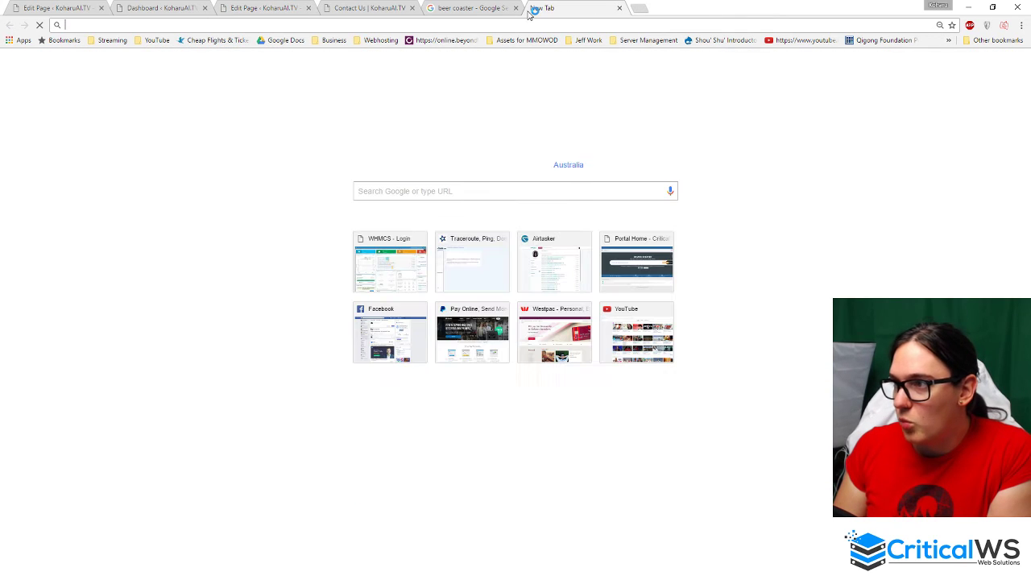
- Close the beer coaster search tab and go to fiverr.com
middle_click(477, 10)
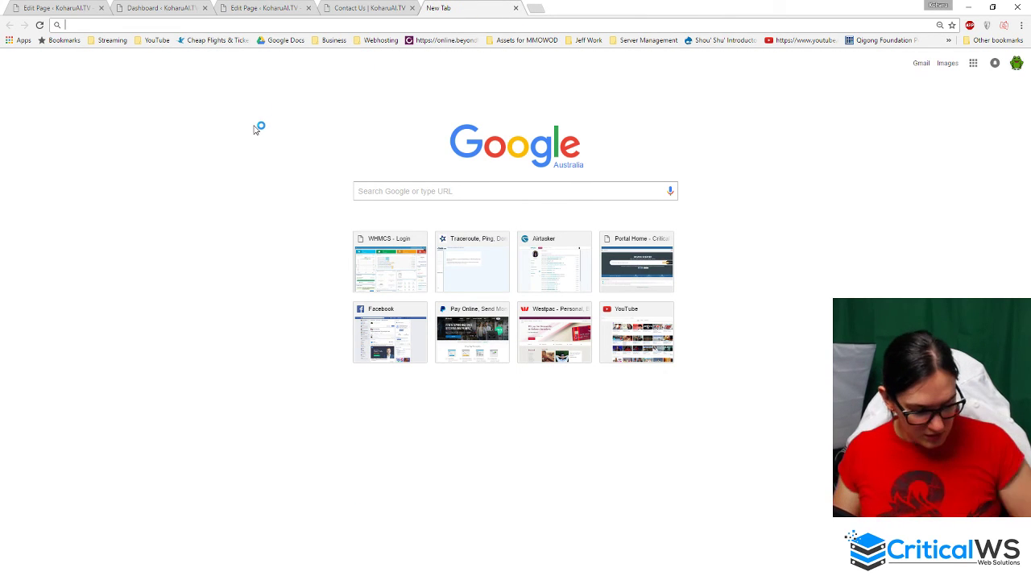
type("fiverr.com")
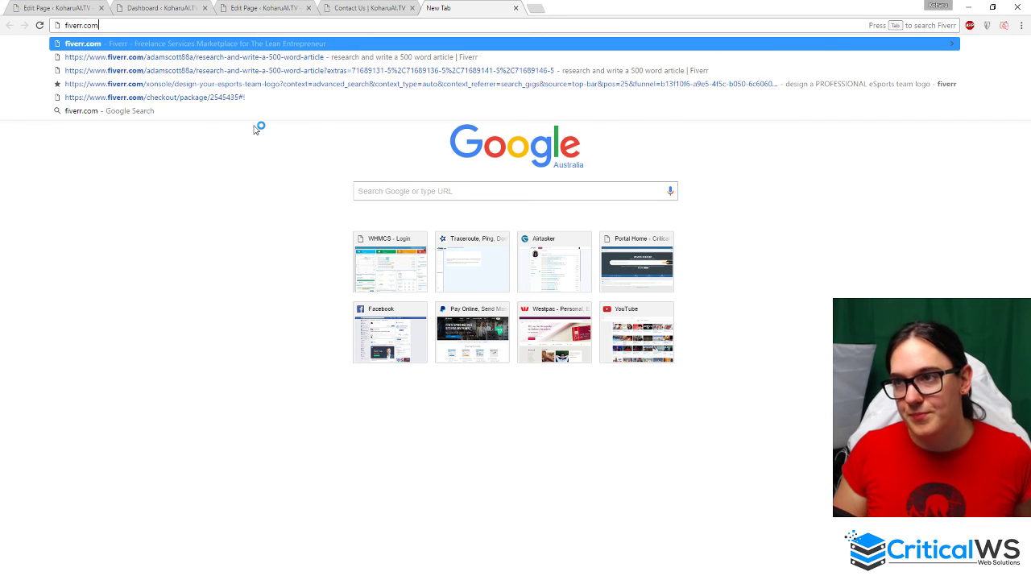
key("Return")
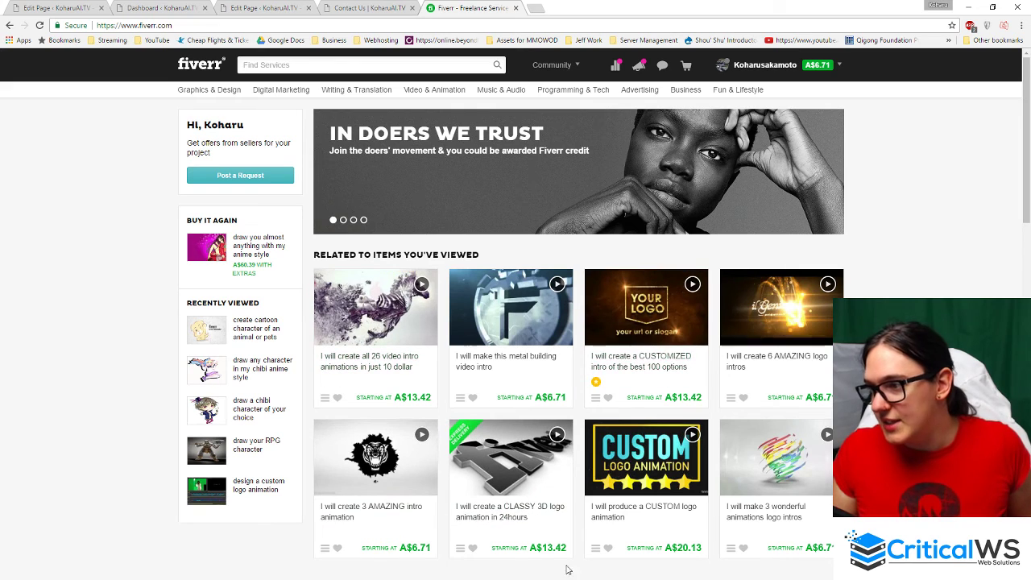
- Search Fiverr for 'website content' and browse the gig results, ending back at the top
left_click(374, 65)
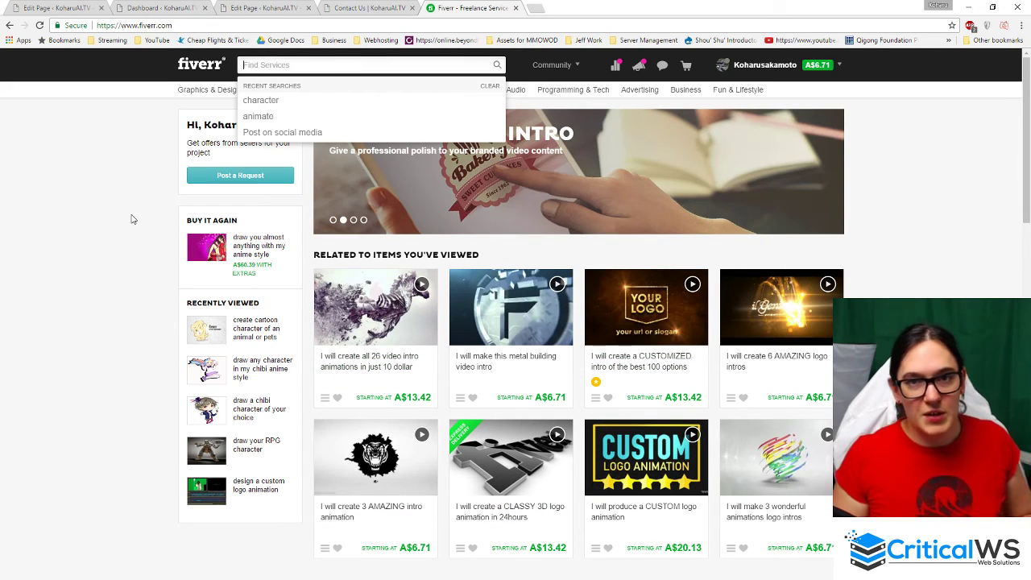
type("website cont")
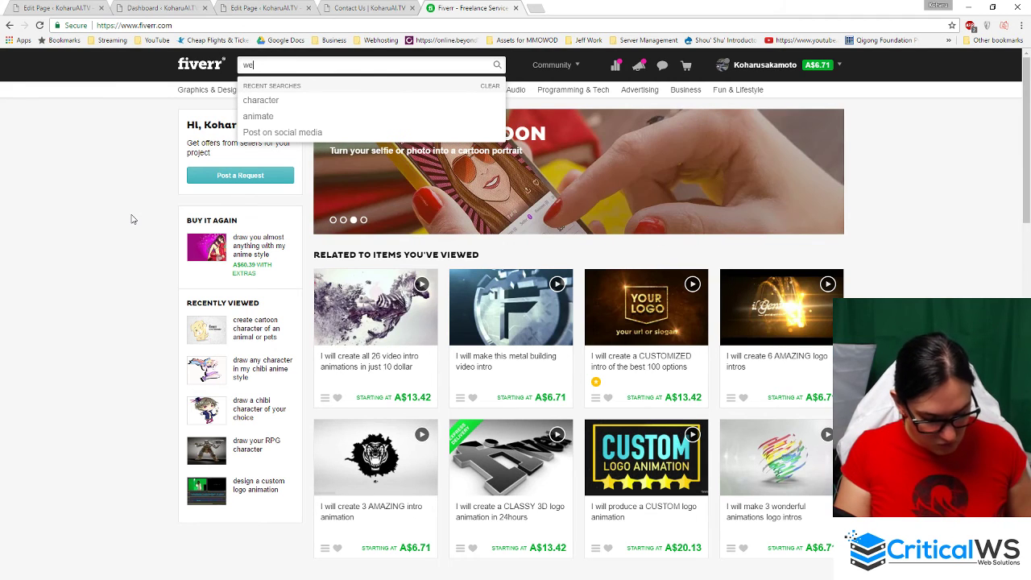
type("ent")
key("Return")
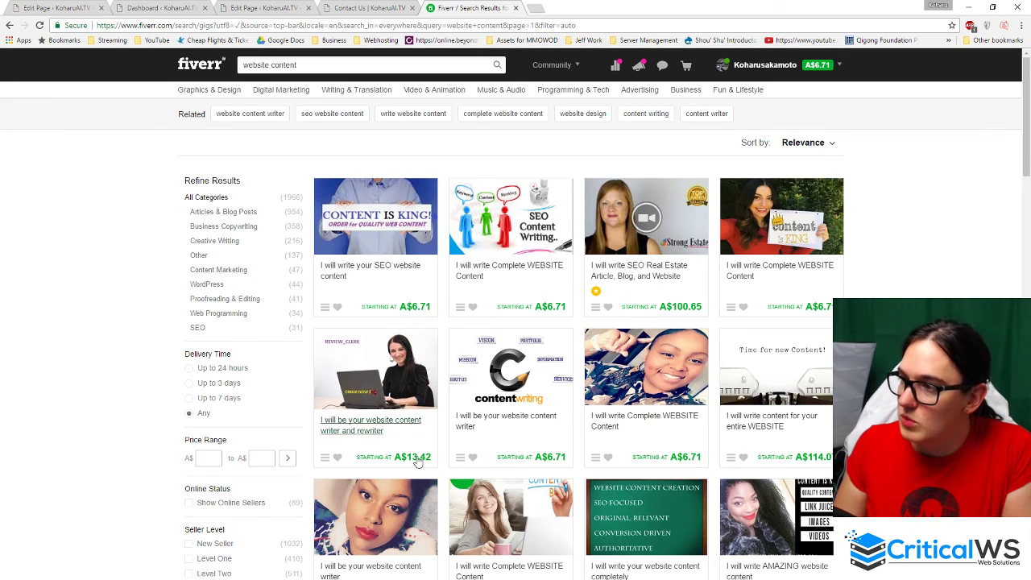
scroll(628, 393, "down", 1)
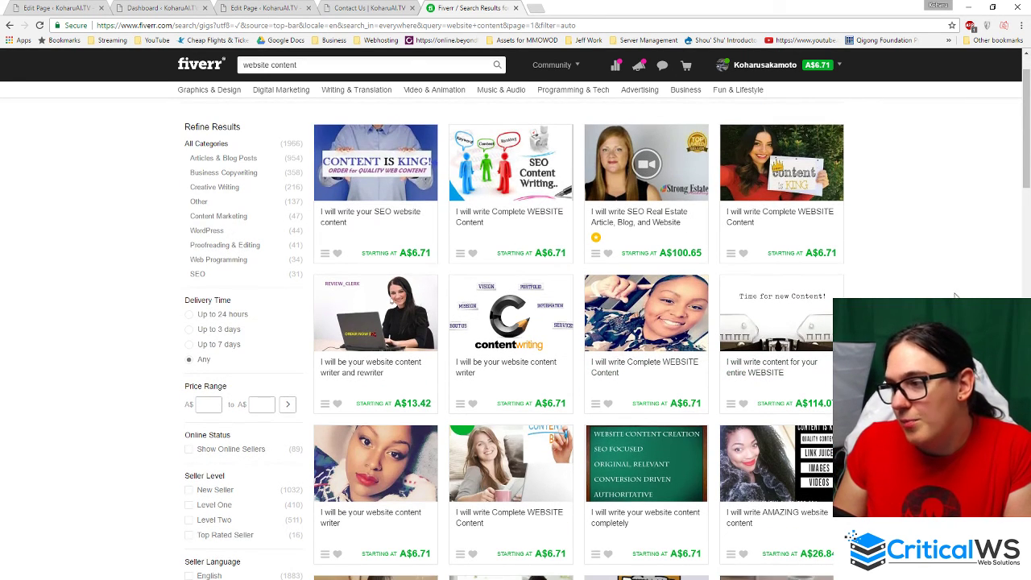
scroll(926, 298, "down", 11)
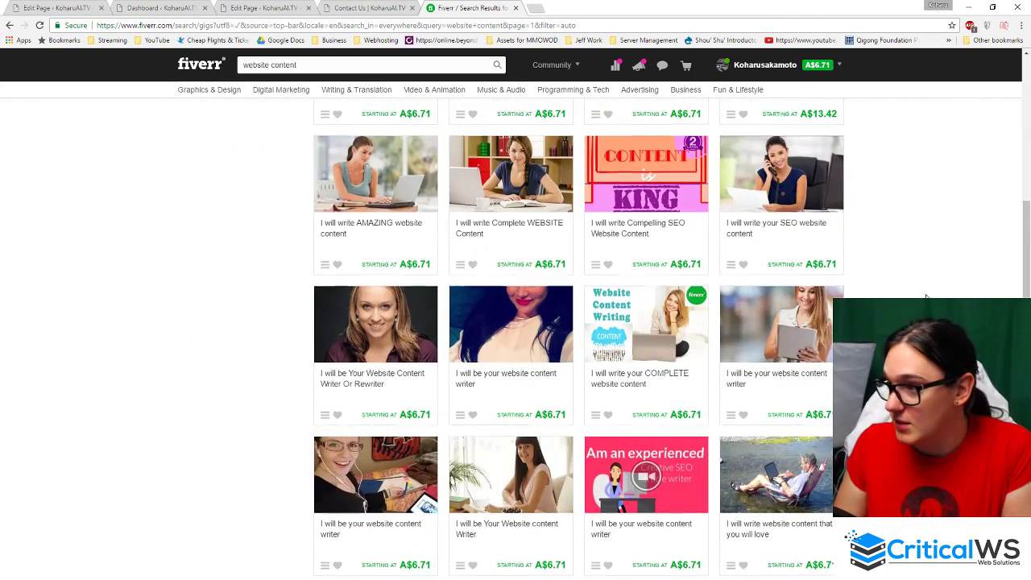
scroll(926, 298, "up", 10)
scroll(514, 330, "down", 20)
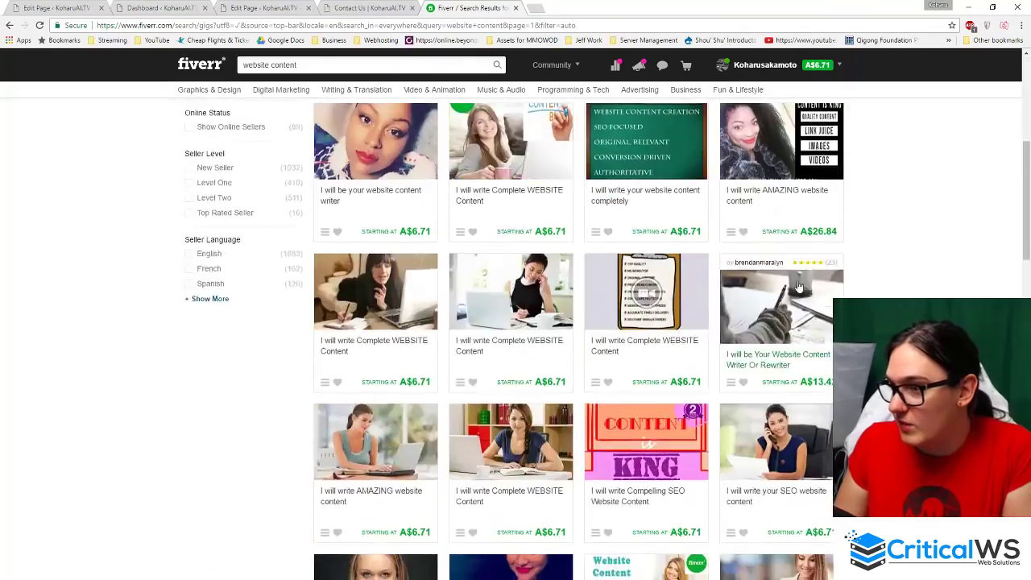
scroll(777, 258, "up", 20)
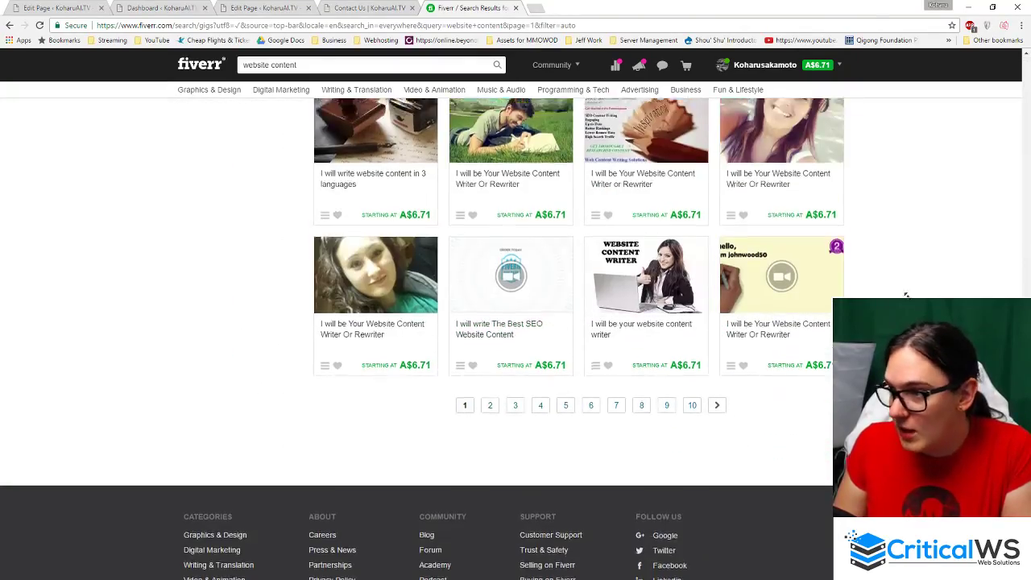
- Close the Fiverr tab and switch between the Contact Us editor and Dashboard tabs
middle_click(457, 7)
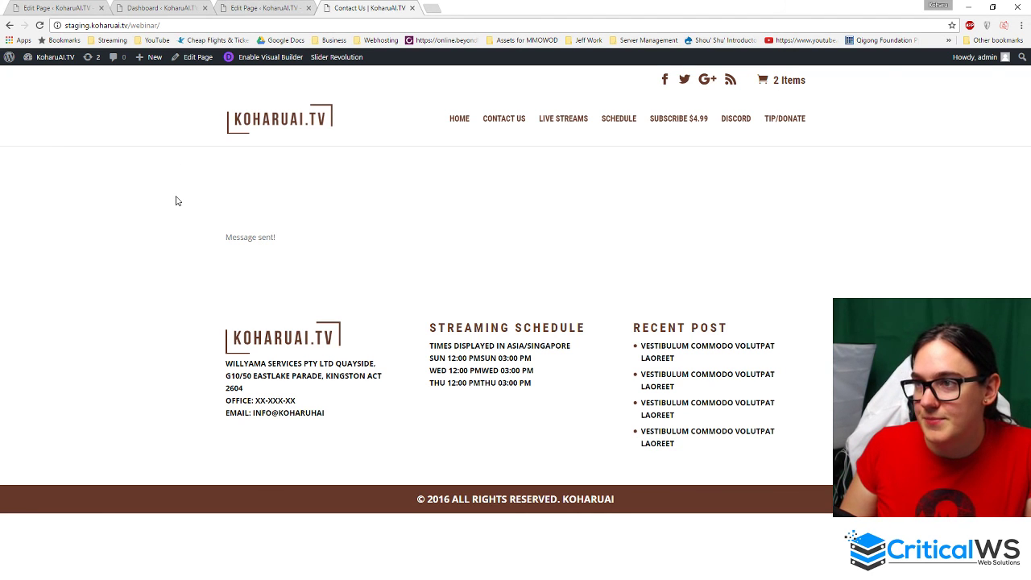
left_click(266, 7)
left_click(138, 6)
left_click(60, 7)
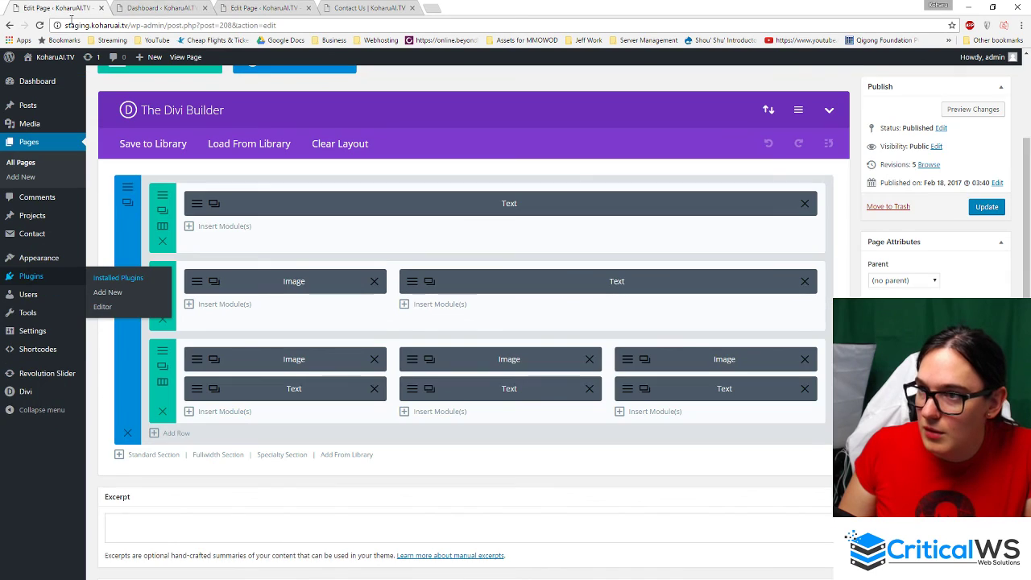
- Show the WordPress admin Dashboard, briefly select its heading, and open a blank tab
left_click(79, 84)
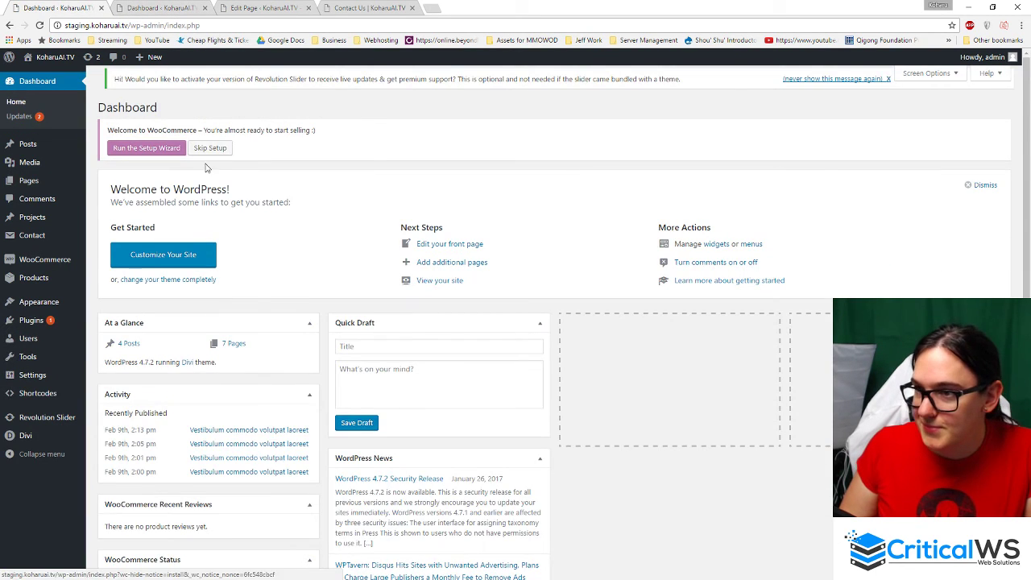
scroll(206, 168, "down", 3)
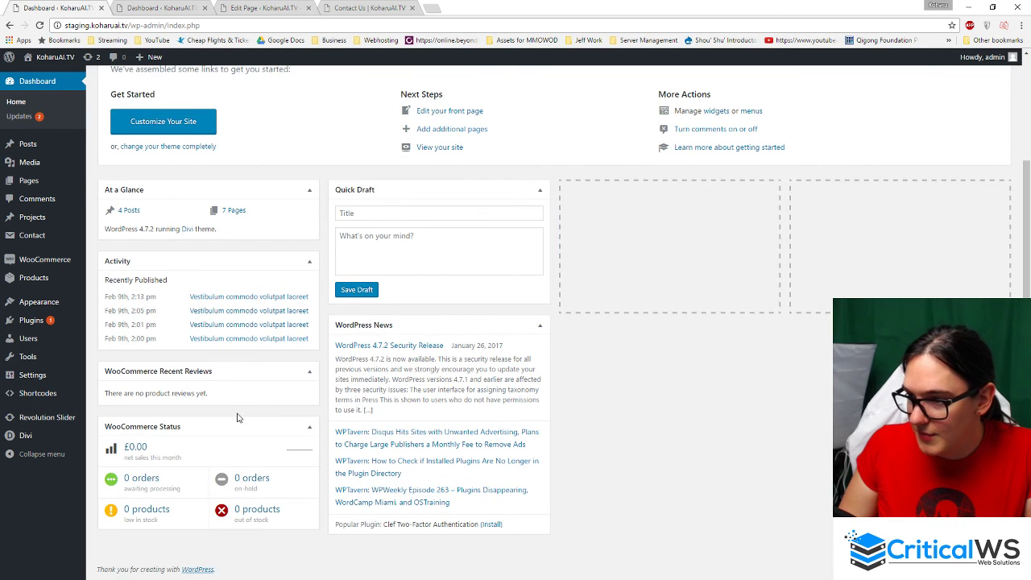
scroll(238, 417, "up", 3)
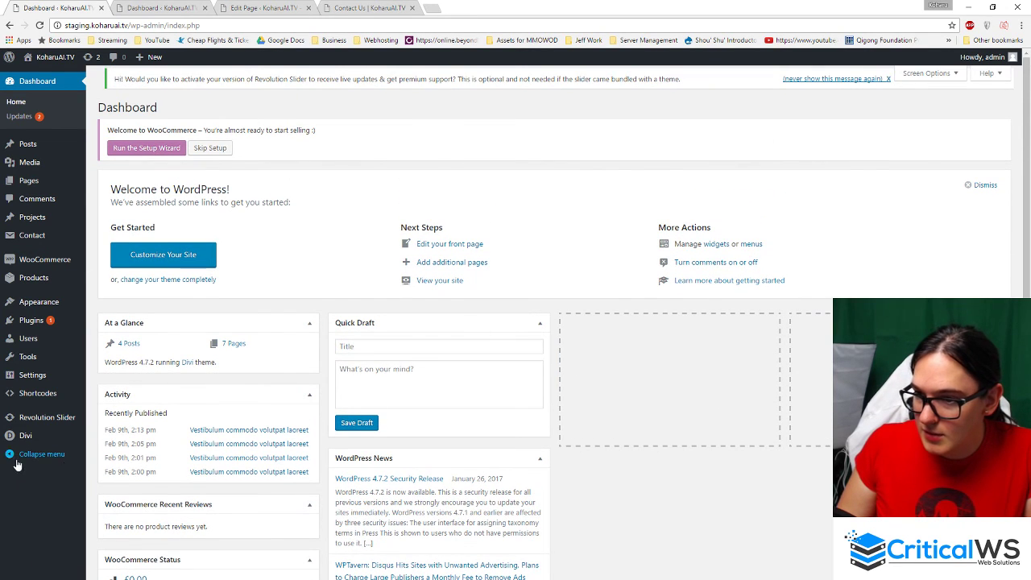
mouse_move(58, 275)
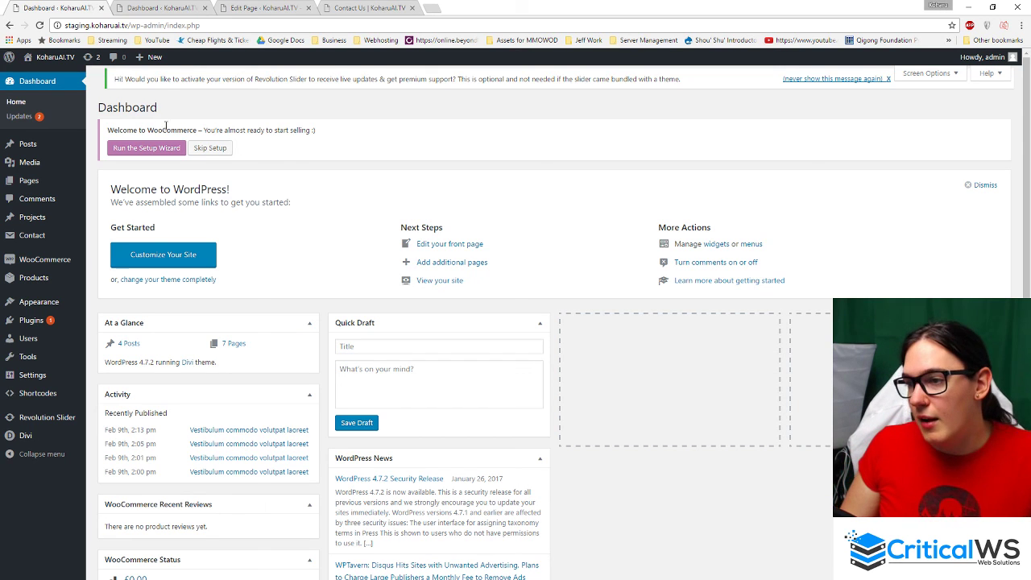
double_click(137, 105)
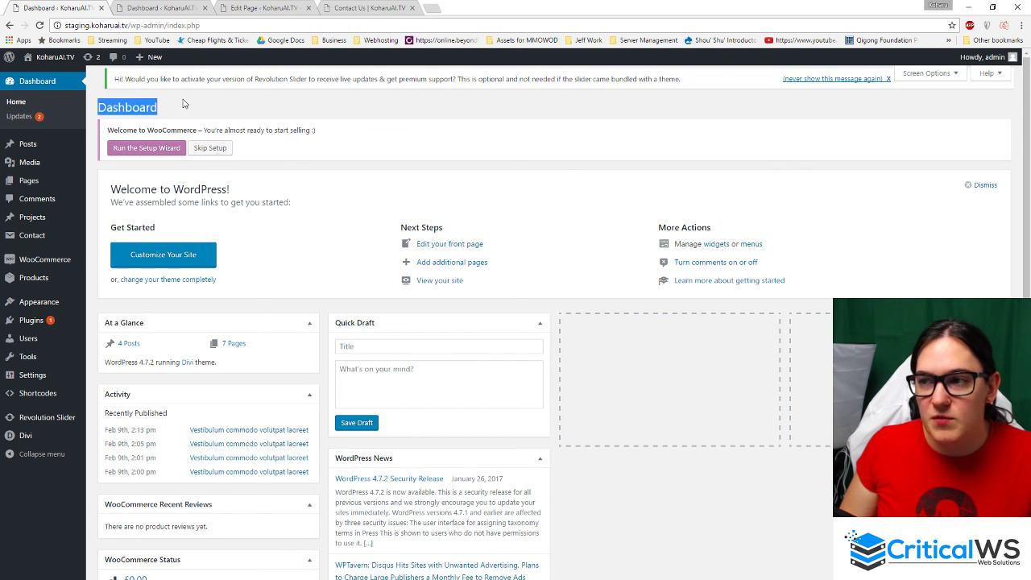
left_click(185, 104)
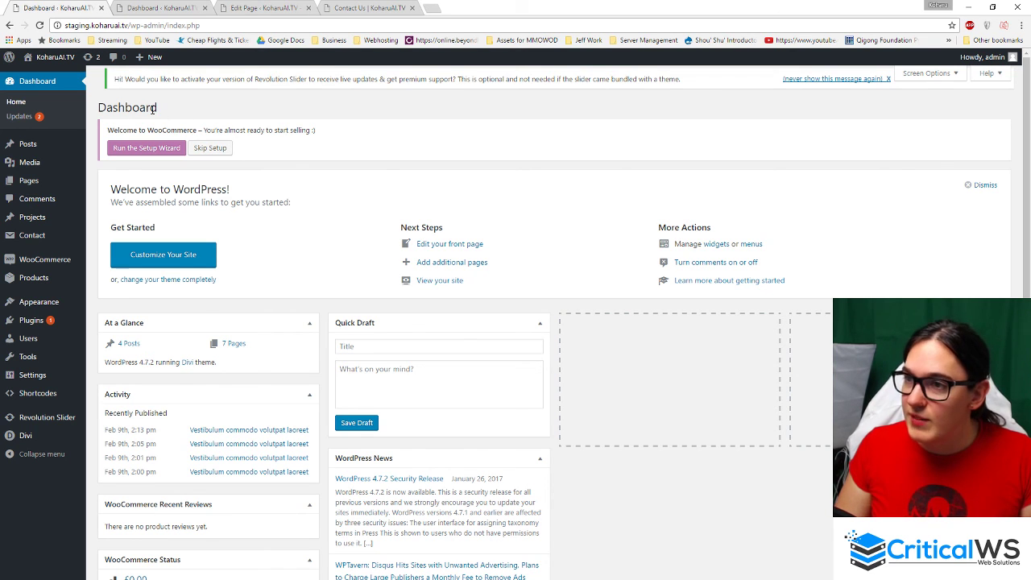
left_click(432, 7)
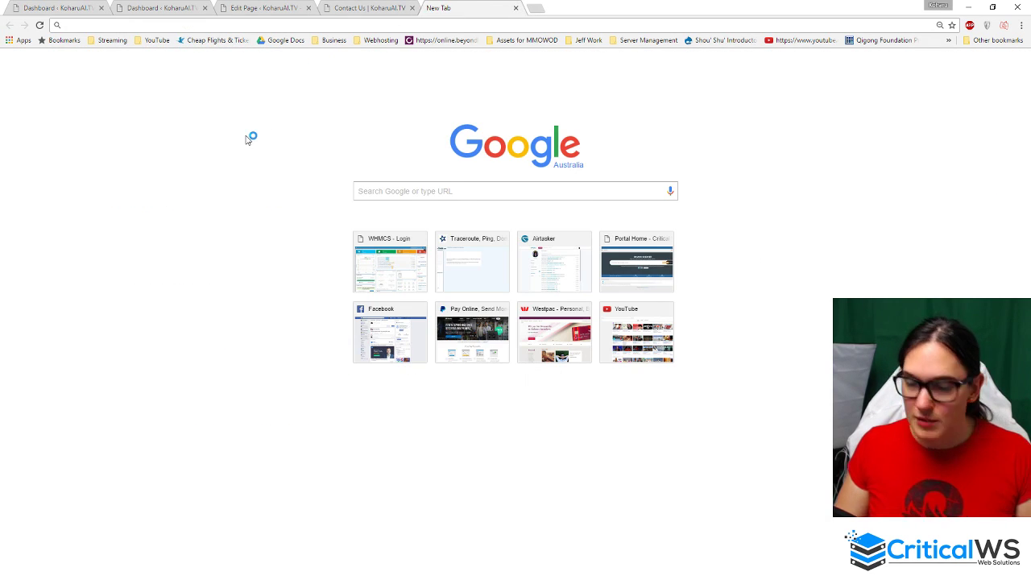
- Load critical.ws from the address bar and scroll its 'BUSINESS OWNERS!' home page
type("critical")
key("Return")
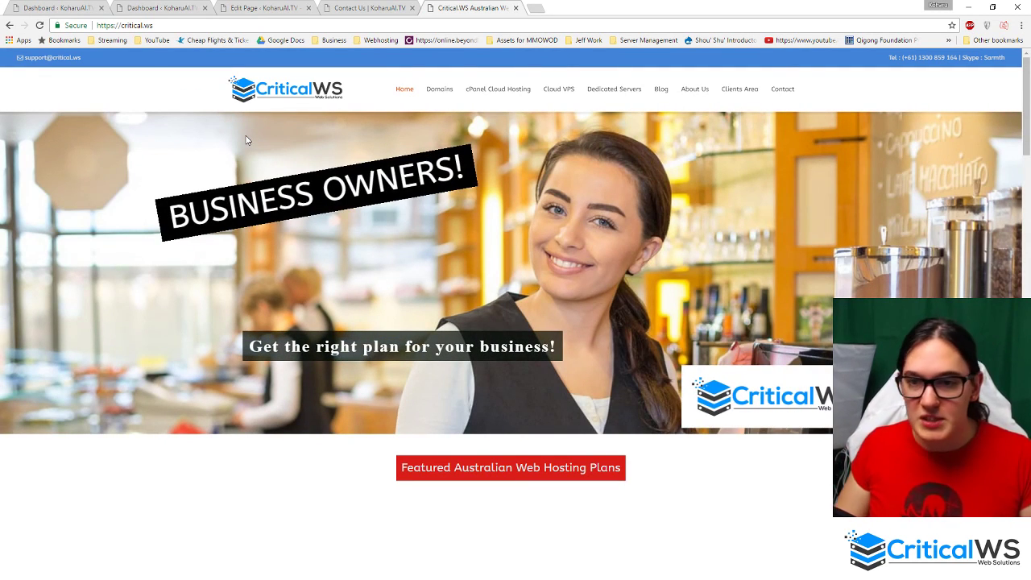
scroll(362, 375, "down", 4)
scroll(330, 376, "up", 4)
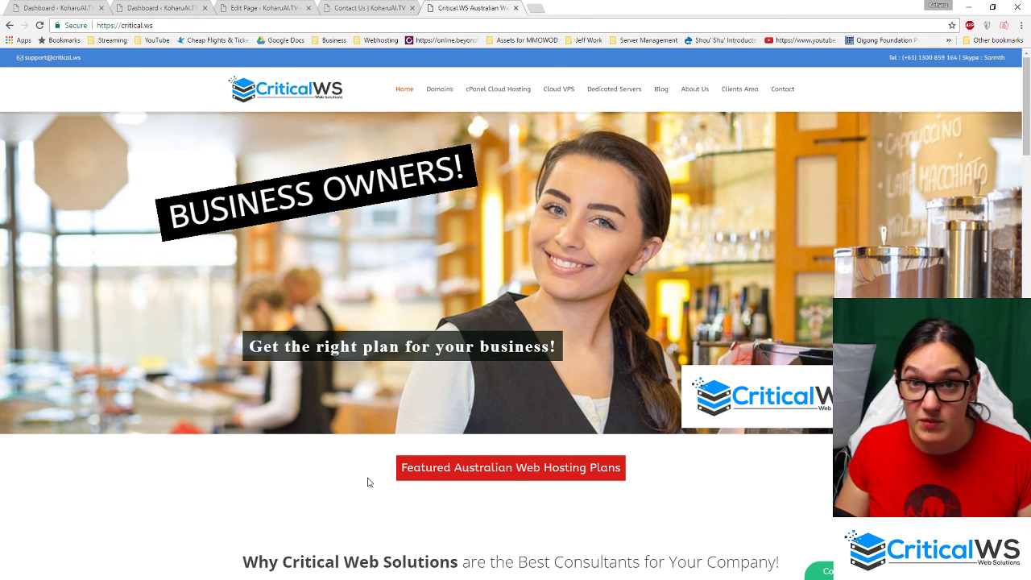
scroll(392, 472, "down", 4)
scroll(391, 472, "up", 4)
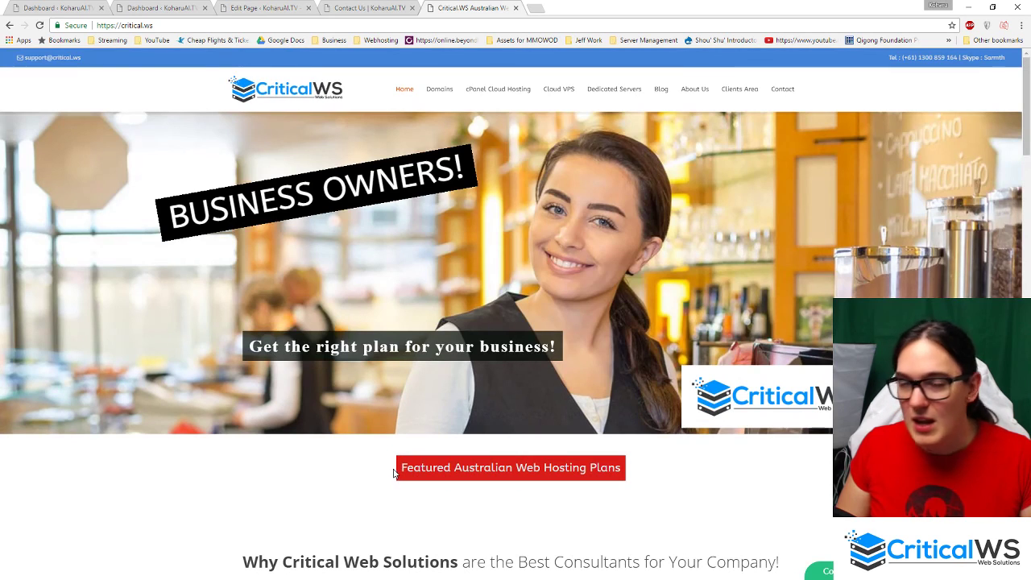